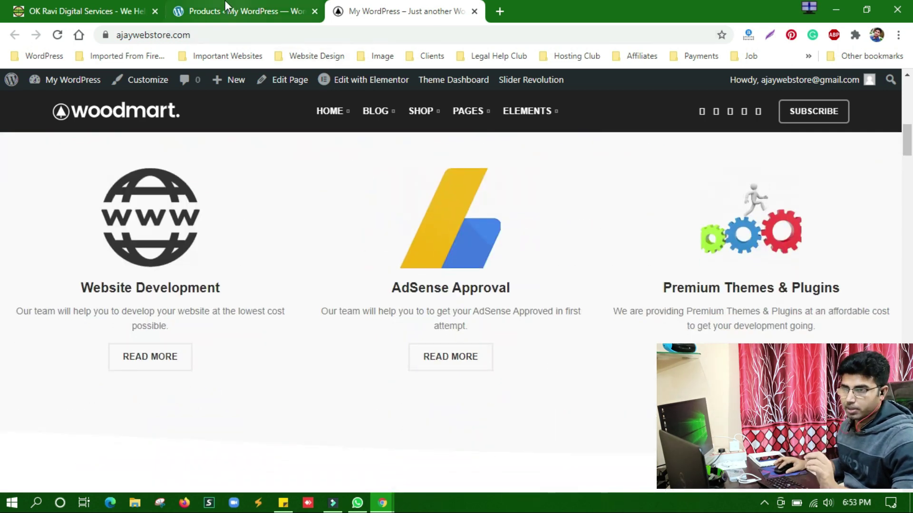
- Look over the store's product list in the WordPress admin, and open the installed plugins page
{"action": "left_click", "coordinate": [213, 5]}
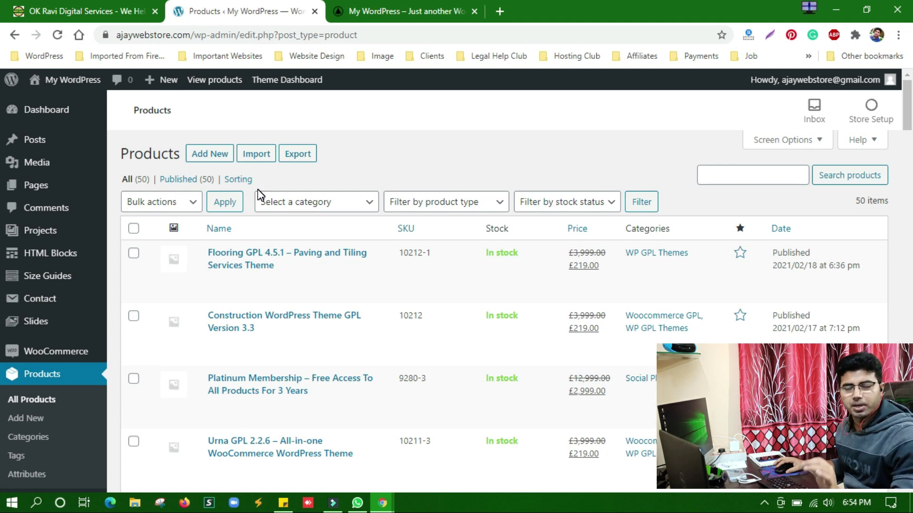
{"action": "scroll", "coordinate": [266, 224], "scroll_direction": "down", "scroll_amount": 1}
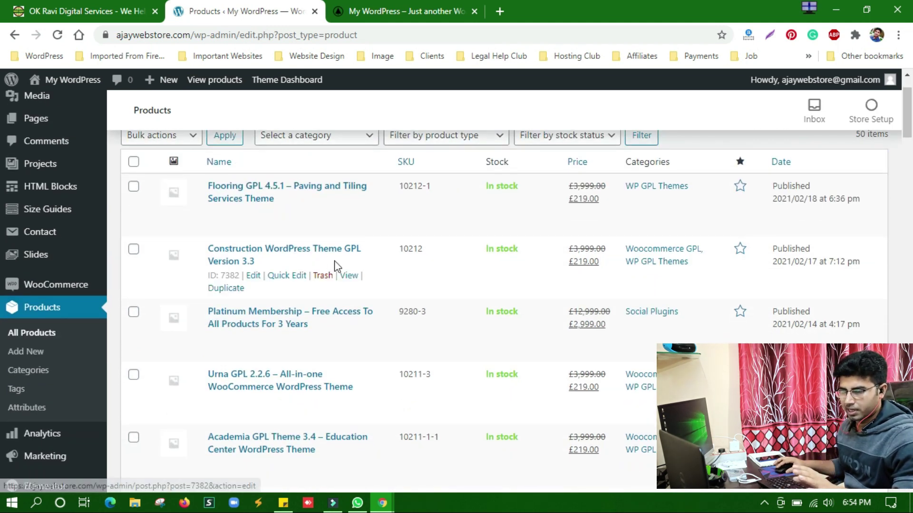
{"action": "scroll", "coordinate": [336, 266], "scroll_direction": "up", "scroll_amount": 1}
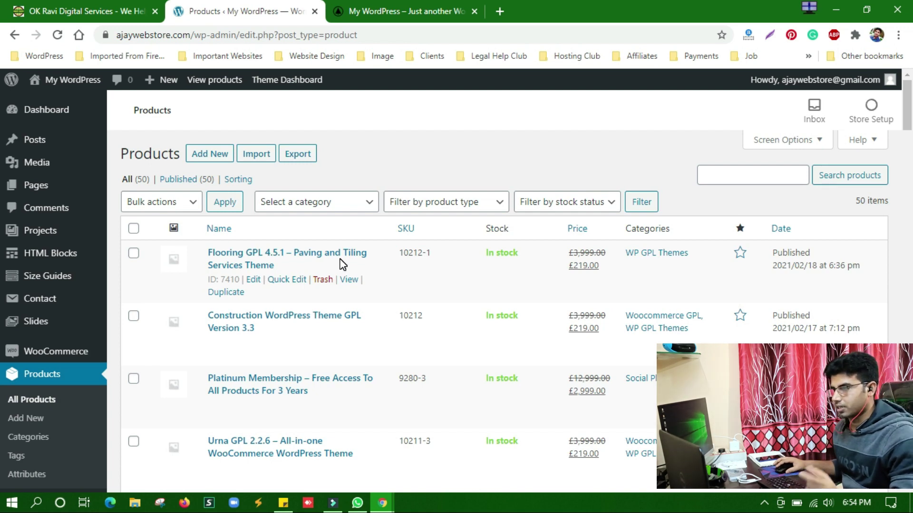
{"action": "scroll", "coordinate": [342, 276], "scroll_direction": "down", "scroll_amount": 1}
{"action": "scroll", "coordinate": [344, 278], "scroll_direction": "up", "scroll_amount": 1}
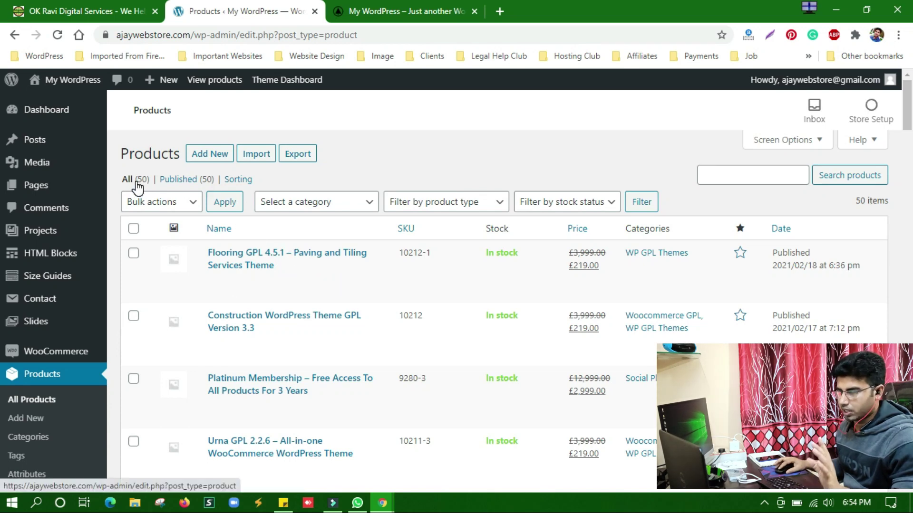
{"action": "scroll", "coordinate": [164, 328], "scroll_direction": "down", "scroll_amount": 3}
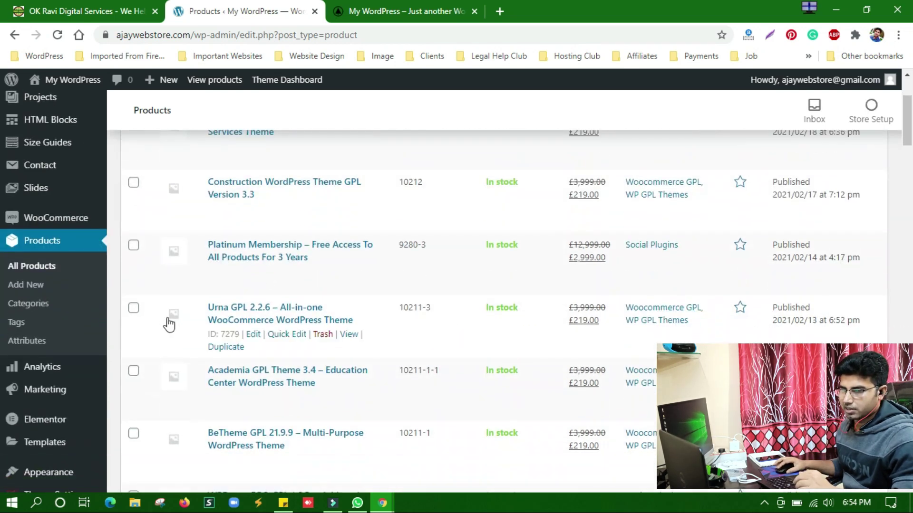
{"action": "scroll", "coordinate": [56, 352], "scroll_direction": "down", "scroll_amount": 4}
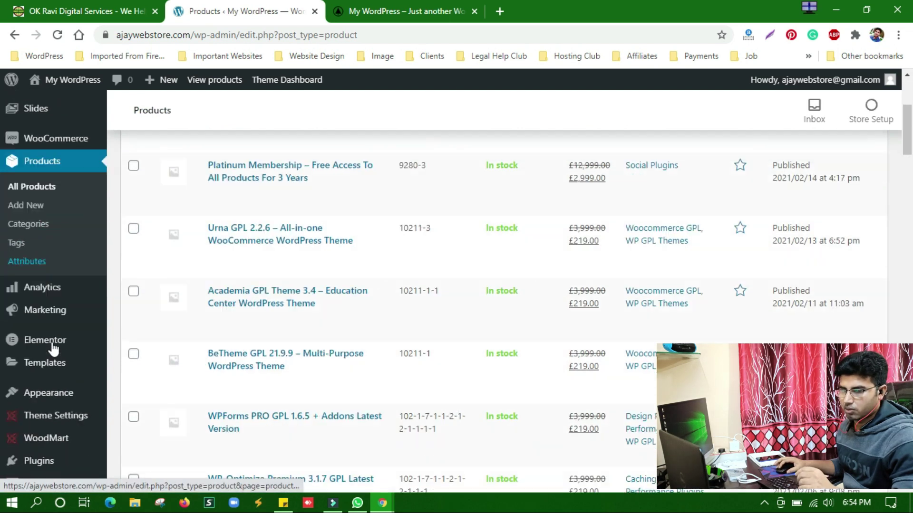
{"action": "left_click", "coordinate": [44, 346]}
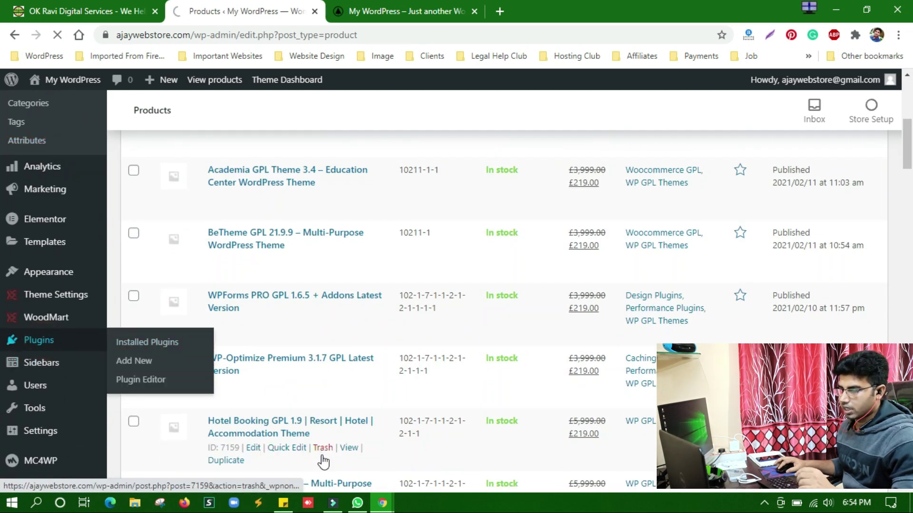
- Switch to the Real GPL account page in the incognito window and search the products for "membership"
{"action": "mouse_move", "coordinate": [382, 503]}
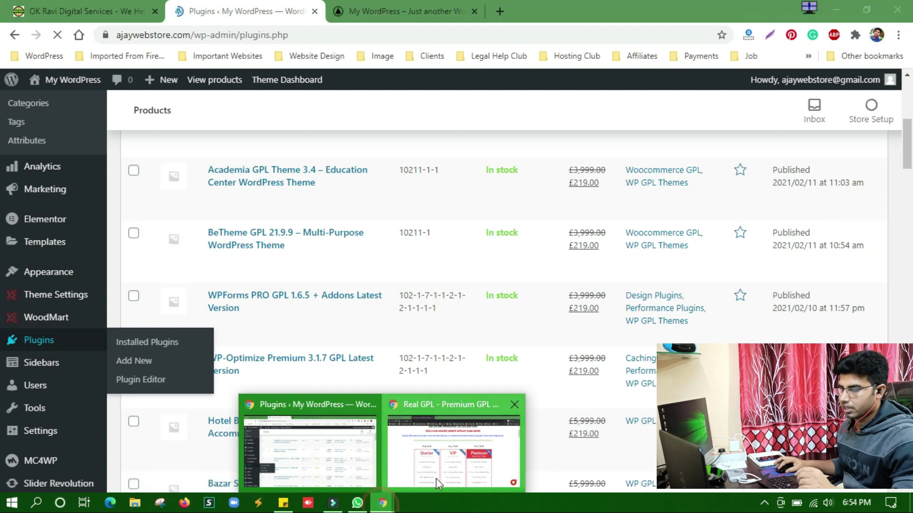
{"action": "left_click", "coordinate": [452, 467]}
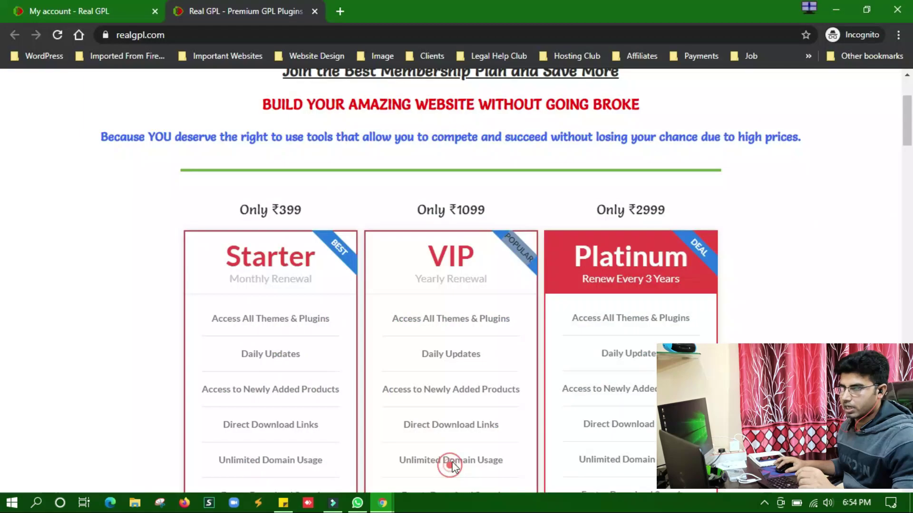
{"action": "left_click", "coordinate": [95, 7]}
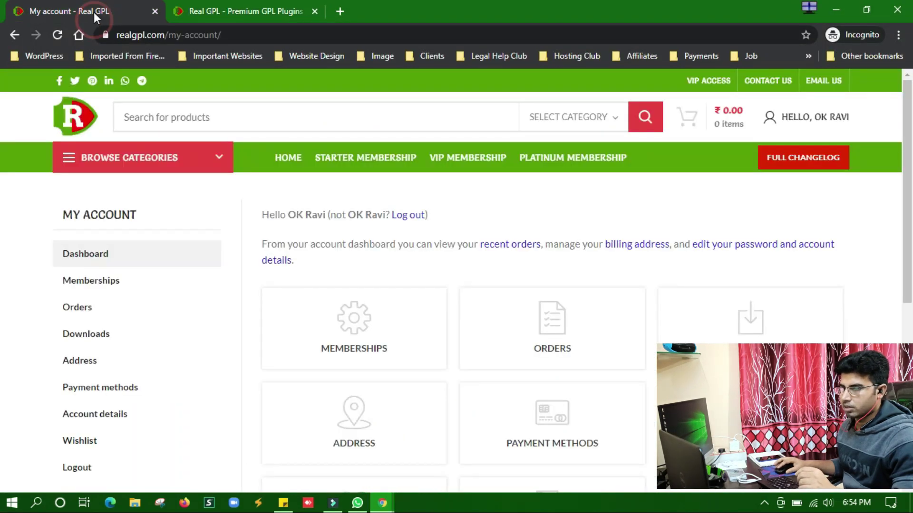
{"action": "left_click", "coordinate": [236, 114]}
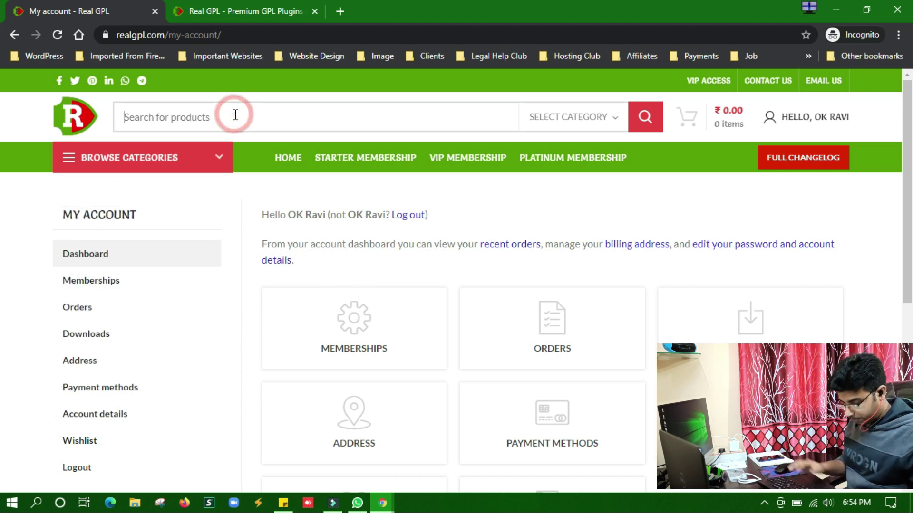
{"action": "type", "text": "member"}
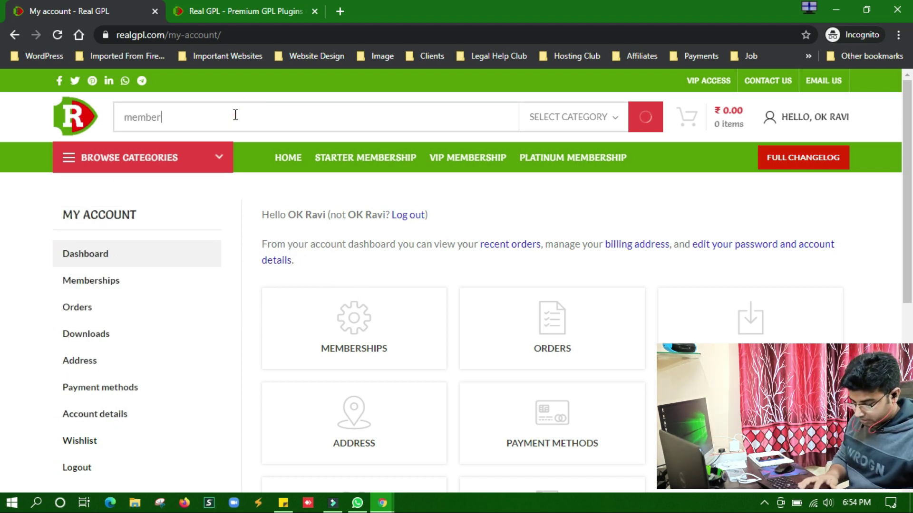
{"action": "type", "text": "ship"}
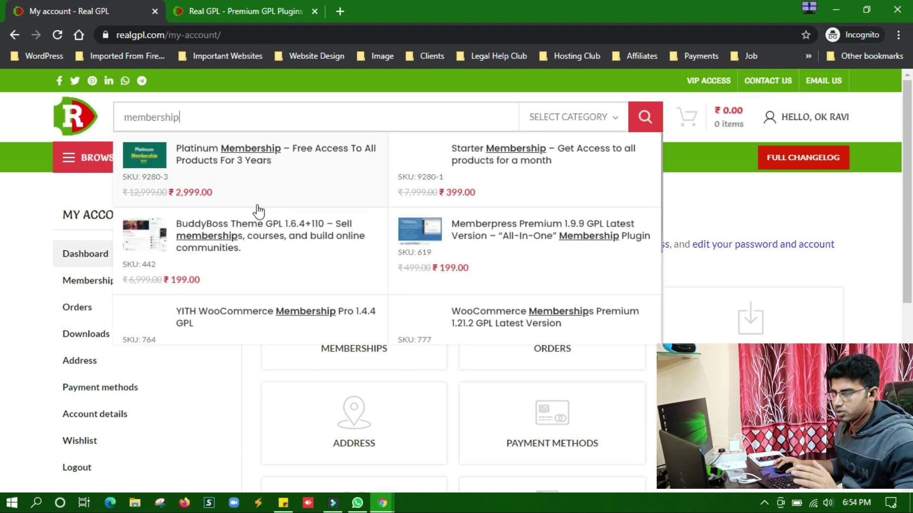
- Open the YITH WooCommerce Membership Pro 1.4.4 GPL product and save its free zip file to the Downloads folder
{"action": "scroll", "coordinate": [434, 238], "scroll_direction": "down", "scroll_amount": 1}
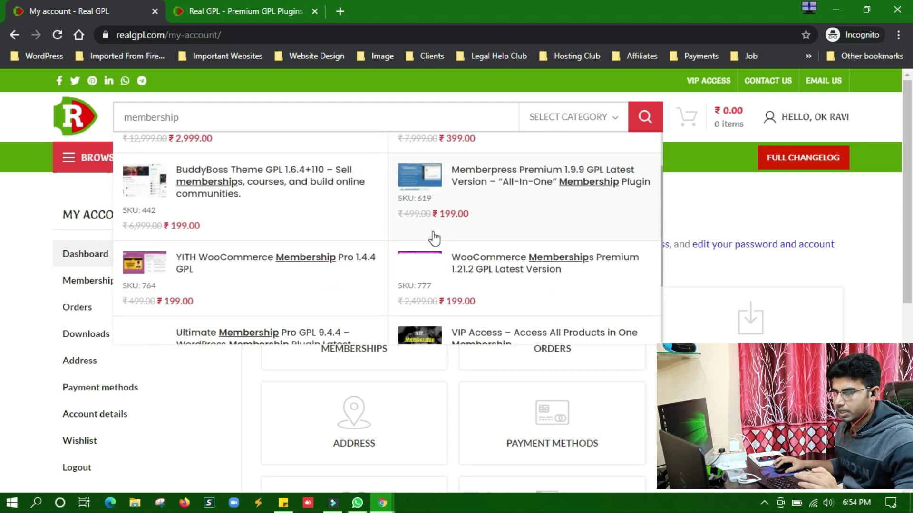
{"action": "left_click", "coordinate": [233, 260]}
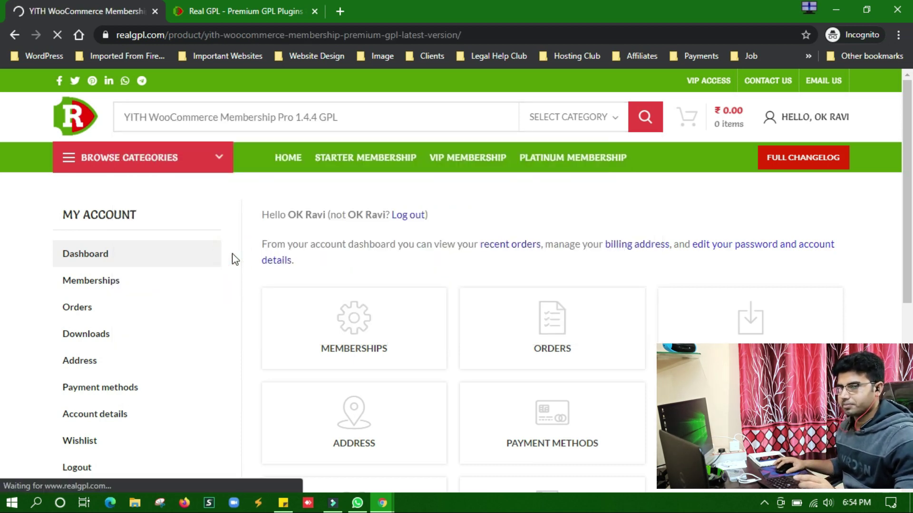
{"action": "scroll", "coordinate": [450, 268], "scroll_direction": "down", "scroll_amount": 1}
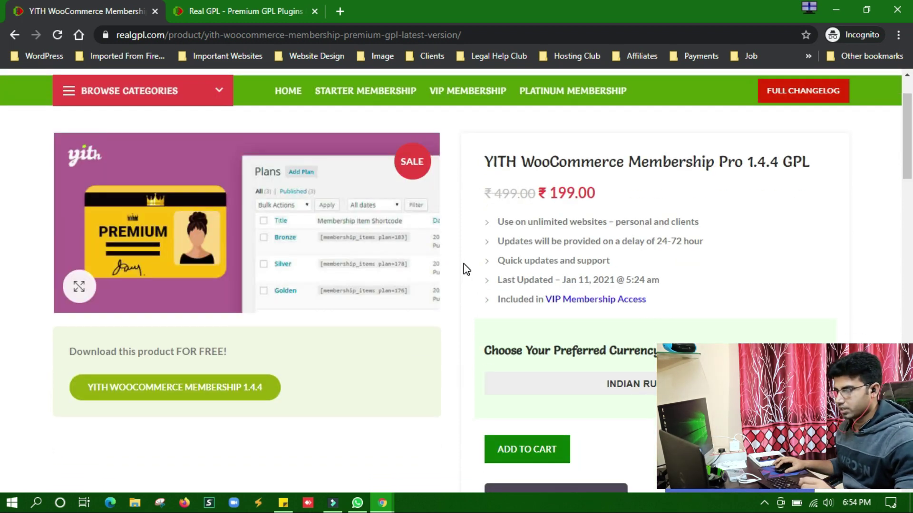
{"action": "scroll", "coordinate": [464, 268], "scroll_direction": "down", "scroll_amount": 1}
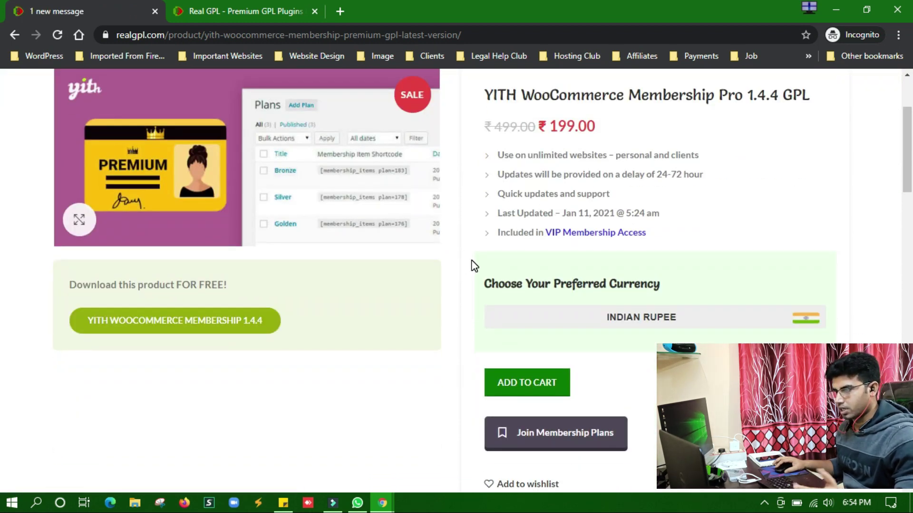
{"action": "left_click", "coordinate": [161, 321]}
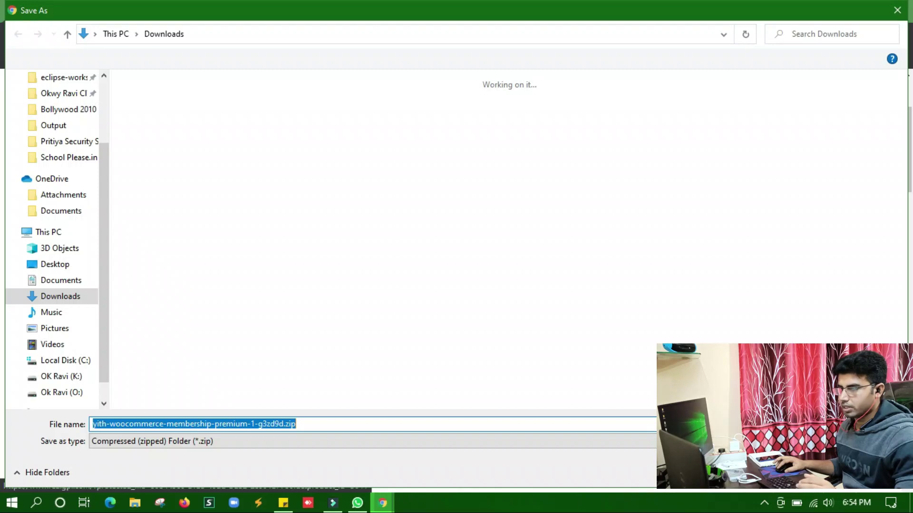
{"action": "key", "text": "Return"}
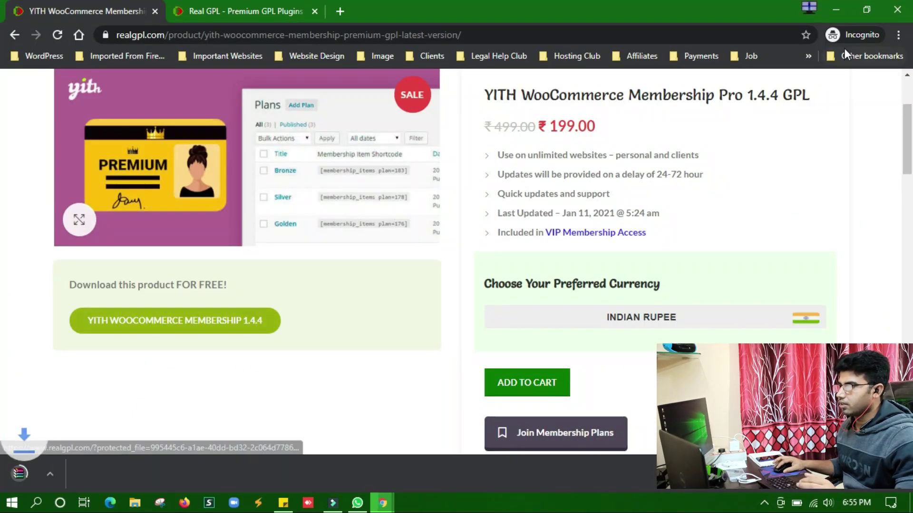
- Return to the WordPress plugins page, review the installed plugins, and open the form for uploading a new plugin
{"action": "left_click", "coordinate": [846, 11]}
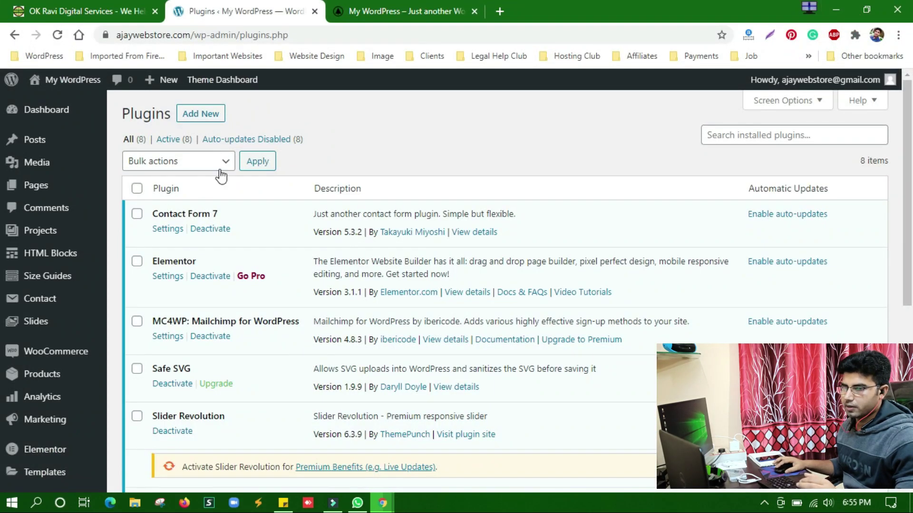
{"action": "scroll", "coordinate": [221, 171], "scroll_direction": "down", "scroll_amount": 3}
{"action": "scroll", "coordinate": [238, 282], "scroll_direction": "down", "scroll_amount": 1}
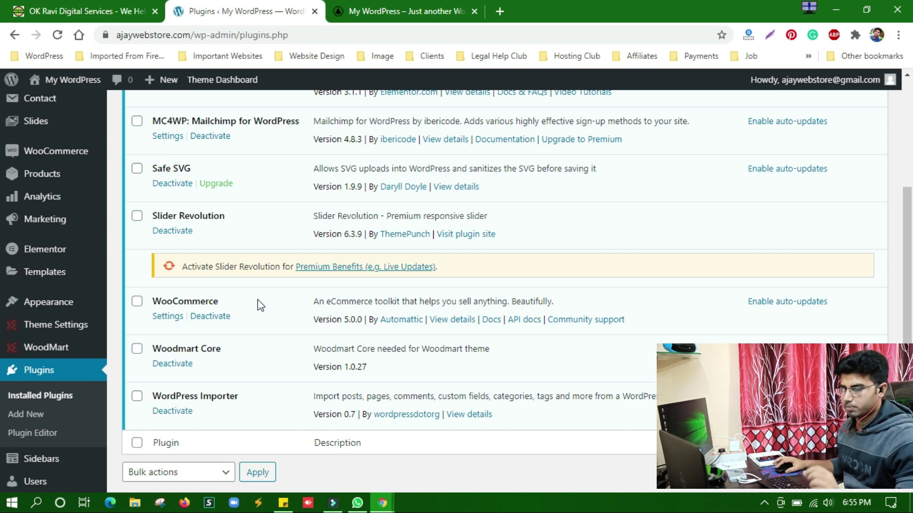
{"action": "scroll", "coordinate": [282, 300], "scroll_direction": "up", "scroll_amount": 4}
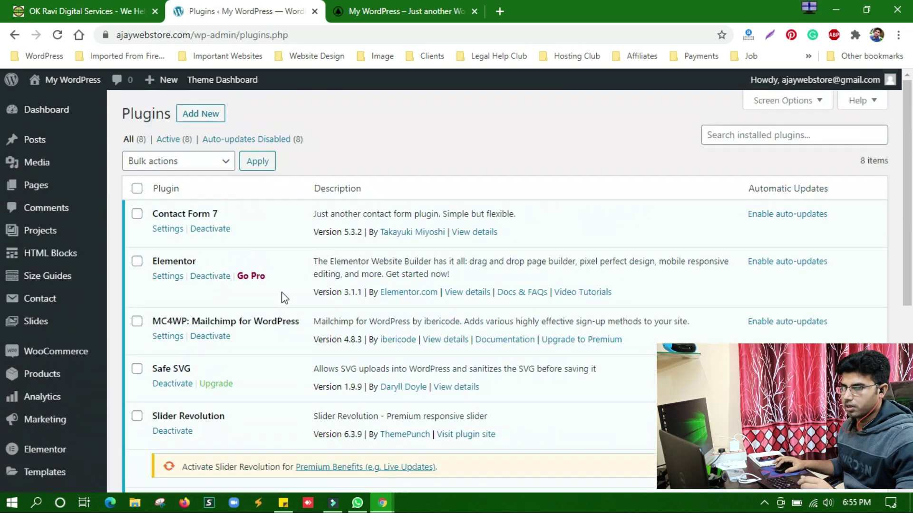
{"action": "left_click", "coordinate": [200, 114]}
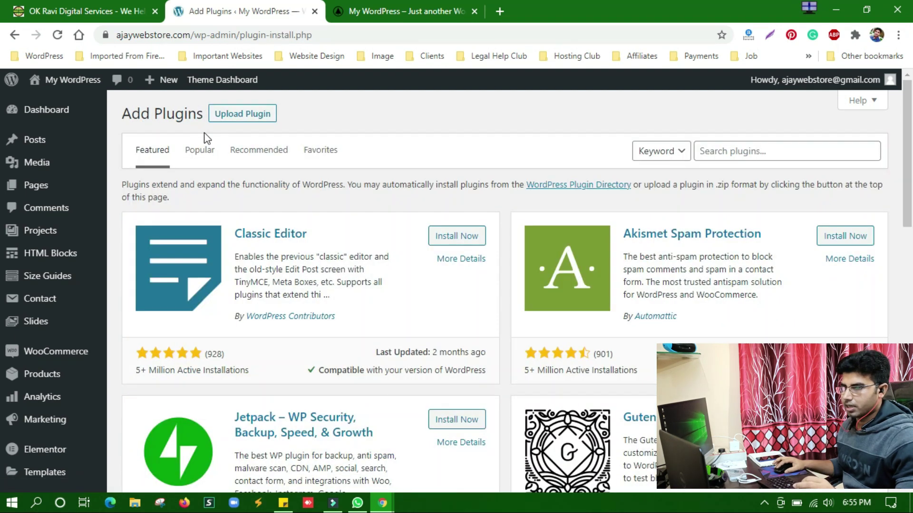
{"action": "left_click", "coordinate": [240, 117]}
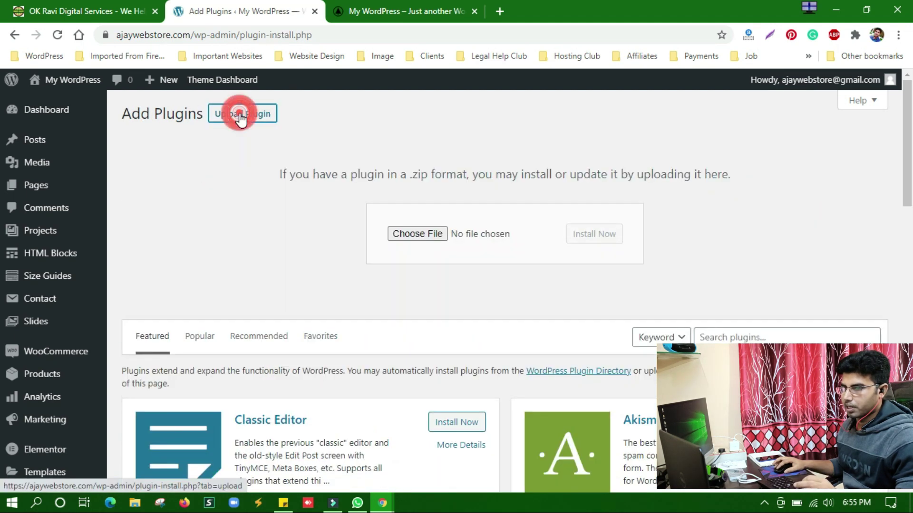
- Choose yith-woocommerce-membership-premium-1-g3zd9d.zip from Downloads as the plugin file and install it
{"action": "left_click", "coordinate": [410, 234]}
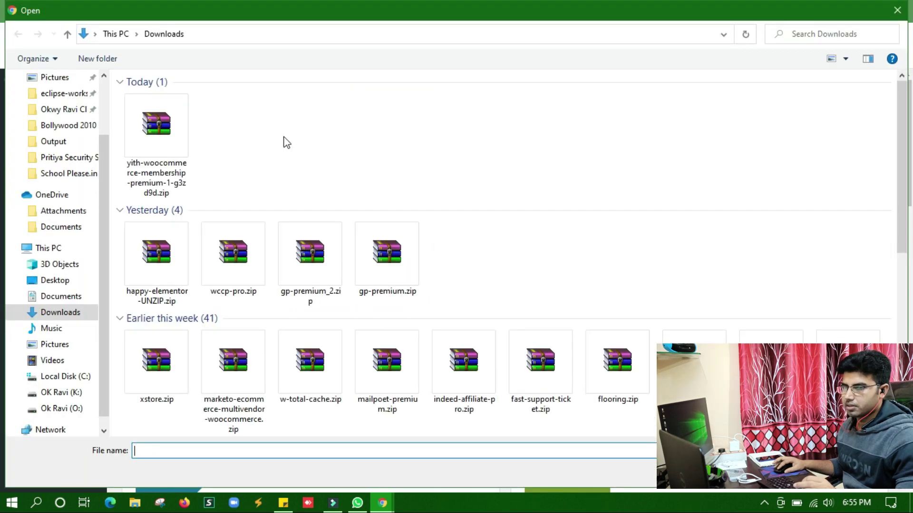
{"action": "left_click", "coordinate": [166, 134]}
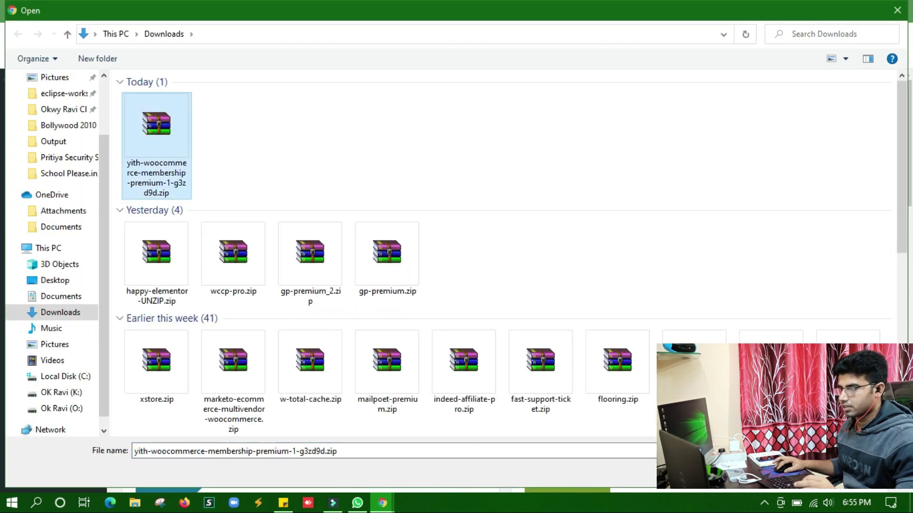
{"action": "key", "text": "Return"}
{"action": "left_click", "coordinate": [592, 236]}
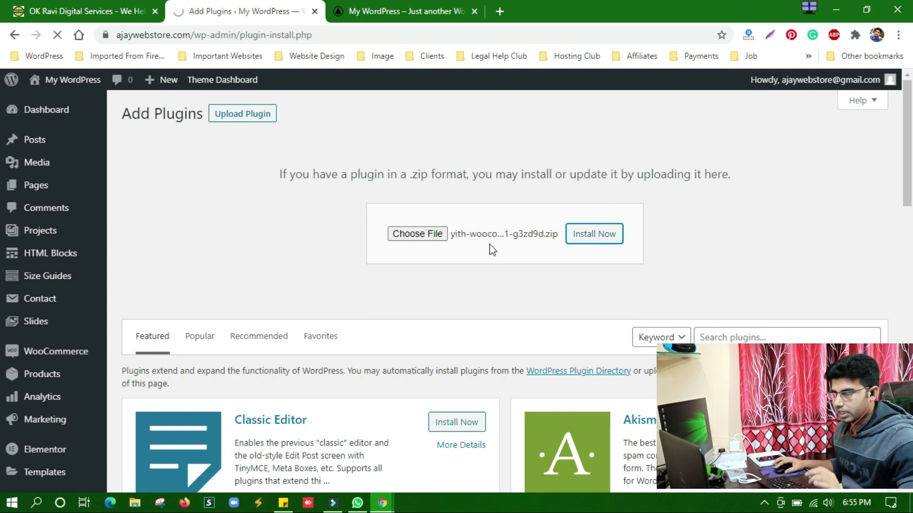
{"action": "scroll", "coordinate": [506, 244], "scroll_direction": "down", "scroll_amount": 12}
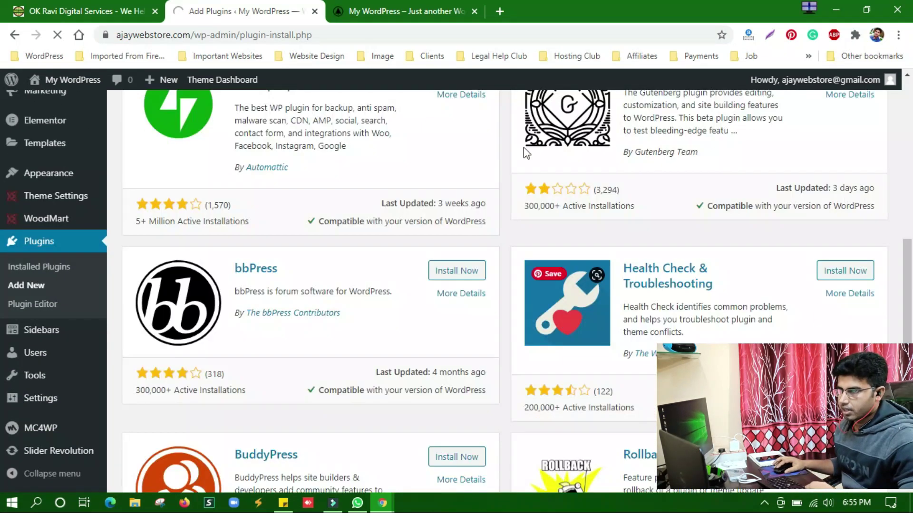
- Switch to the site's home page, look over the Our Services section, and open the page for editing with Elementor
{"action": "left_click", "coordinate": [413, 6]}
{"action": "scroll", "coordinate": [517, 292], "scroll_direction": "up", "scroll_amount": 3}
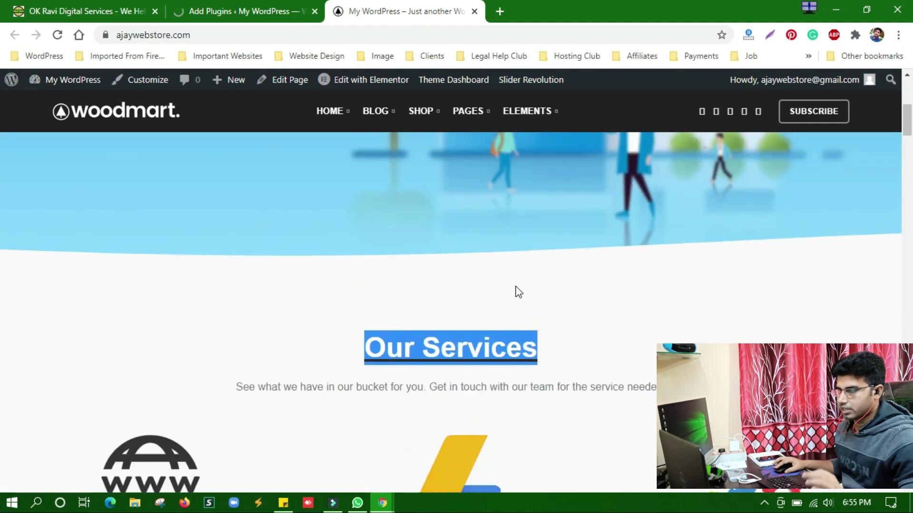
{"action": "scroll", "coordinate": [519, 292], "scroll_direction": "down", "scroll_amount": 2}
{"action": "mouse_move", "coordinate": [368, 92]}
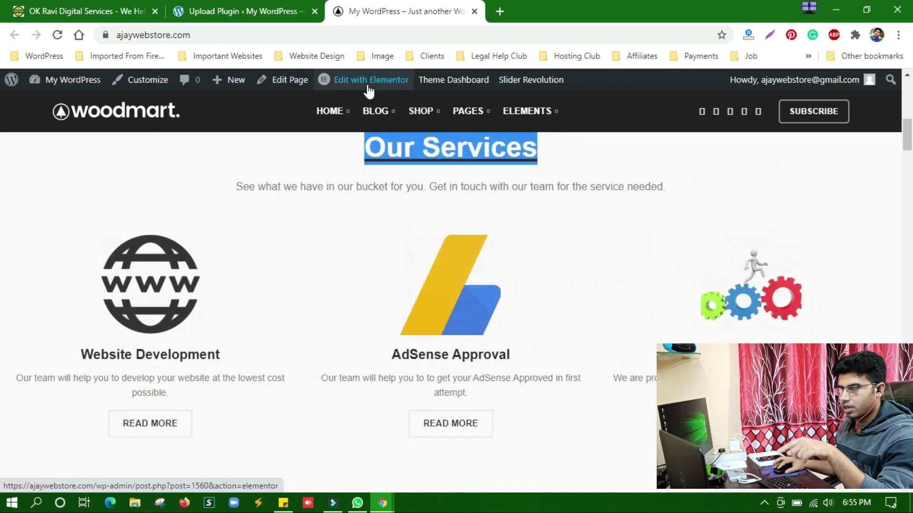
{"action": "left_click", "coordinate": [362, 86]}
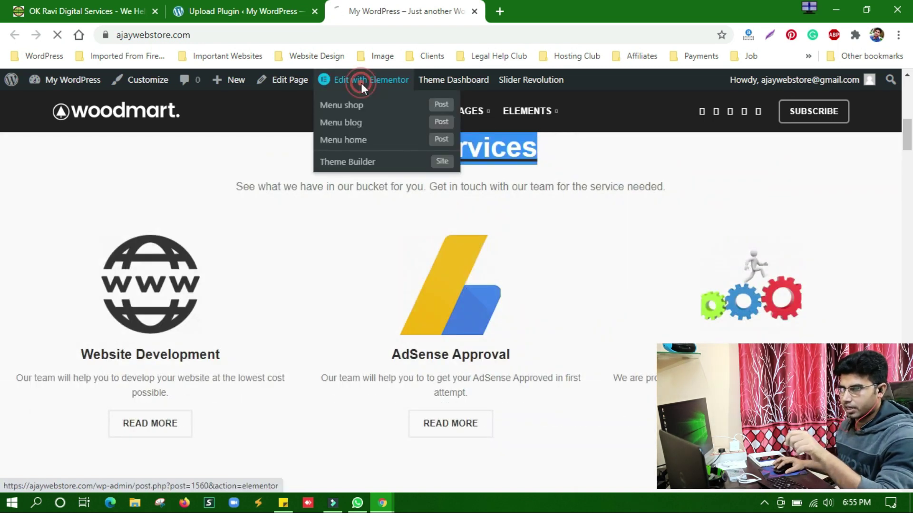
- Return to the plugin installation page, activate the uploaded YITH membership plugin, and bring up the YITH admin options
{"action": "left_click", "coordinate": [281, 2]}
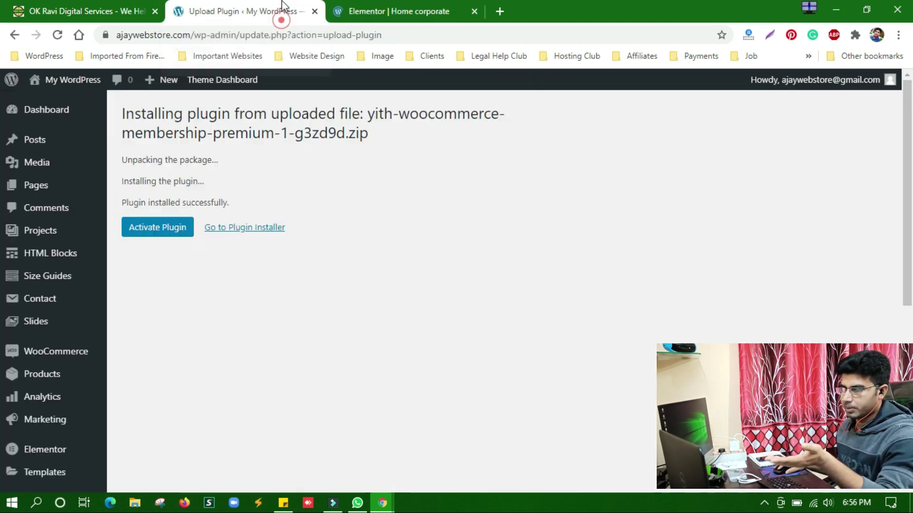
{"action": "left_click", "coordinate": [152, 234]}
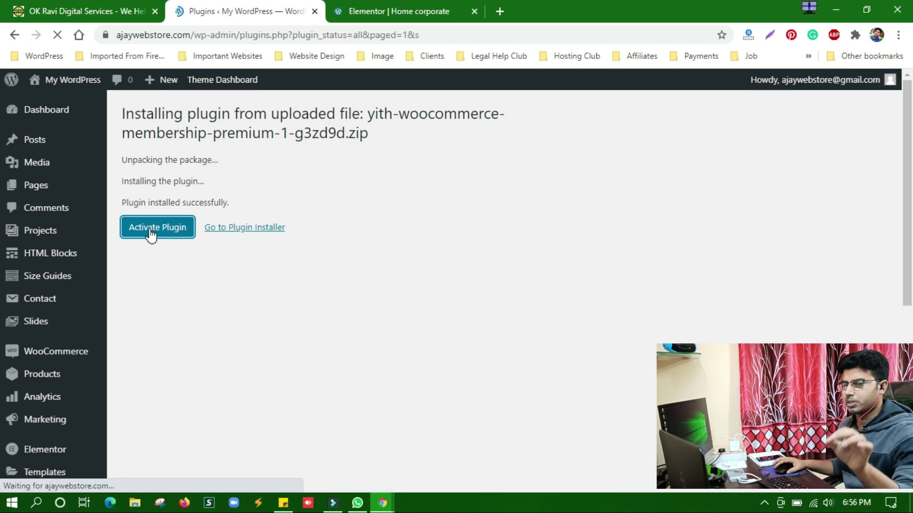
{"action": "scroll", "coordinate": [440, 229], "scroll_direction": "down", "scroll_amount": 7}
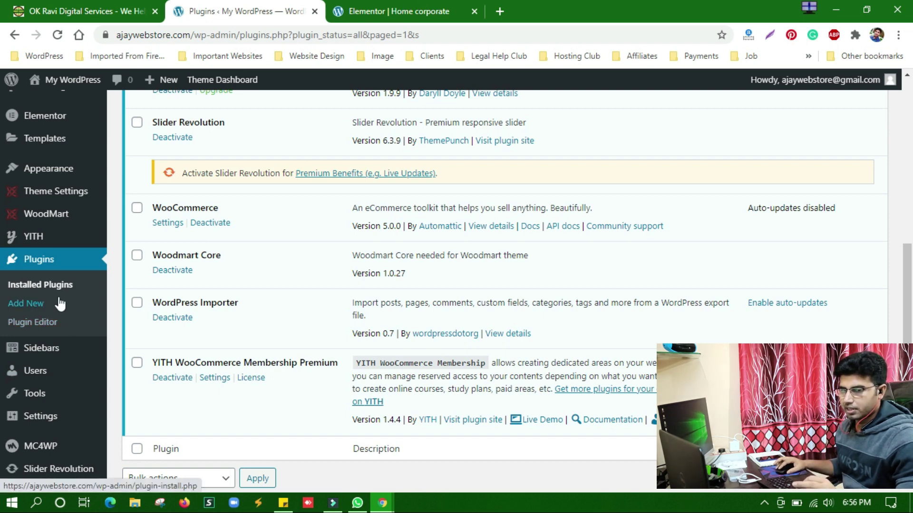
{"action": "mouse_move", "coordinate": [36, 250]}
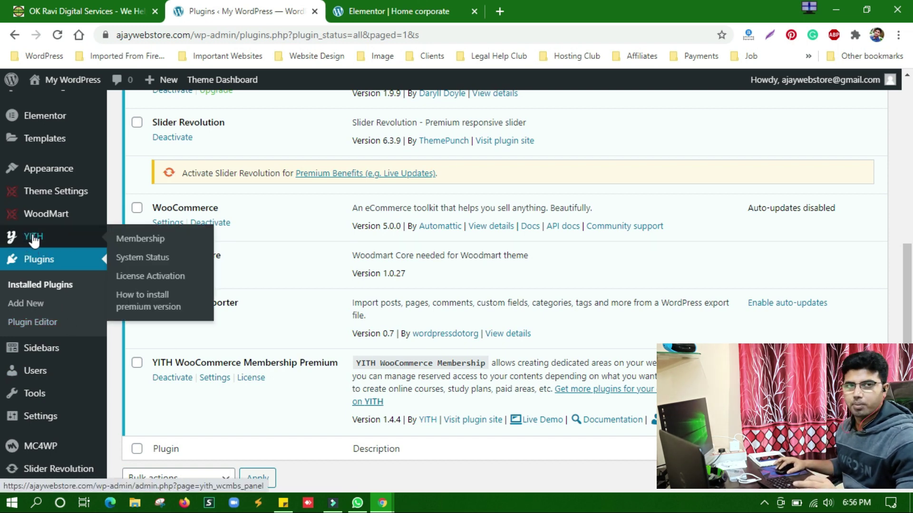
- Show the membership plans of the YITH membership plugin and duplicate that page in a second browser tab
{"action": "left_click", "coordinate": [138, 243]}
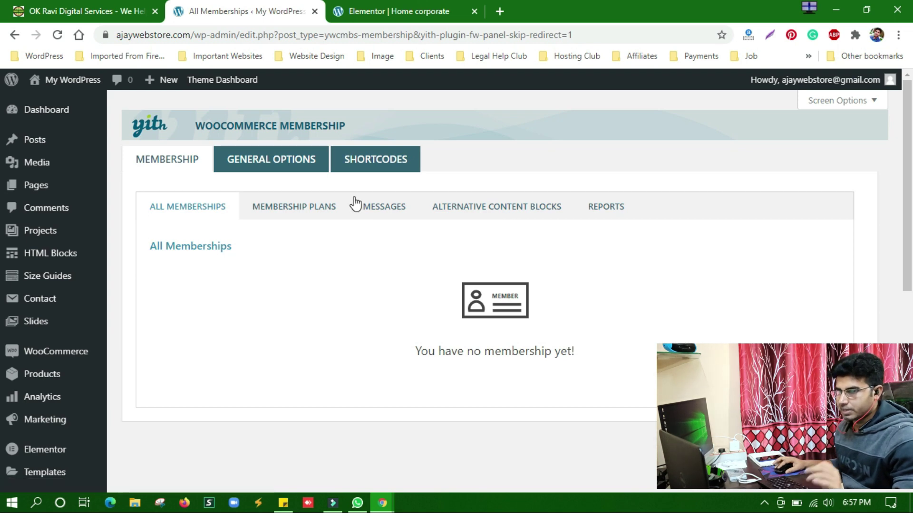
{"action": "left_click", "coordinate": [293, 209]}
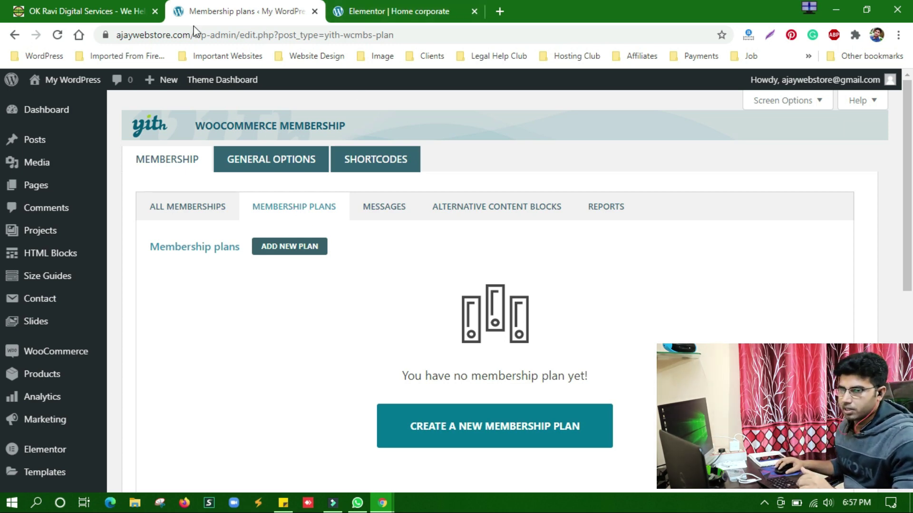
{"action": "right_click", "coordinate": [218, 11]}
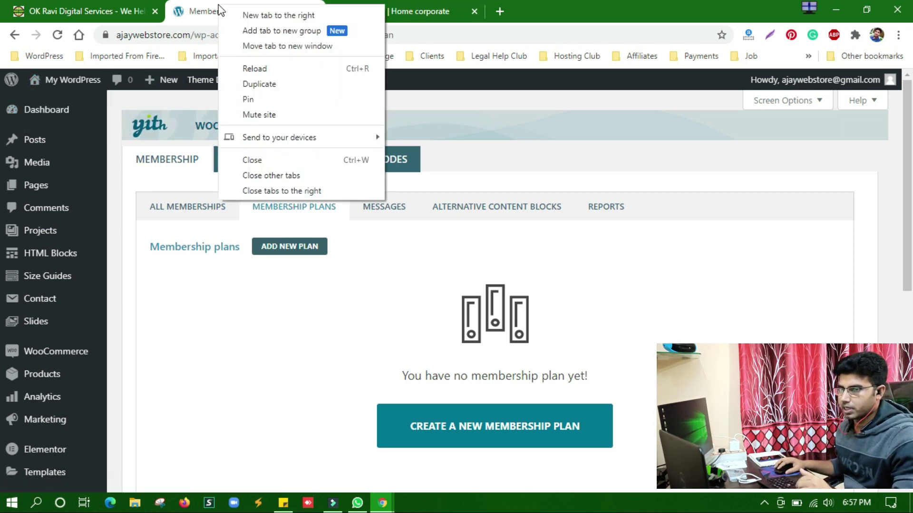
{"action": "left_click", "coordinate": [274, 84]}
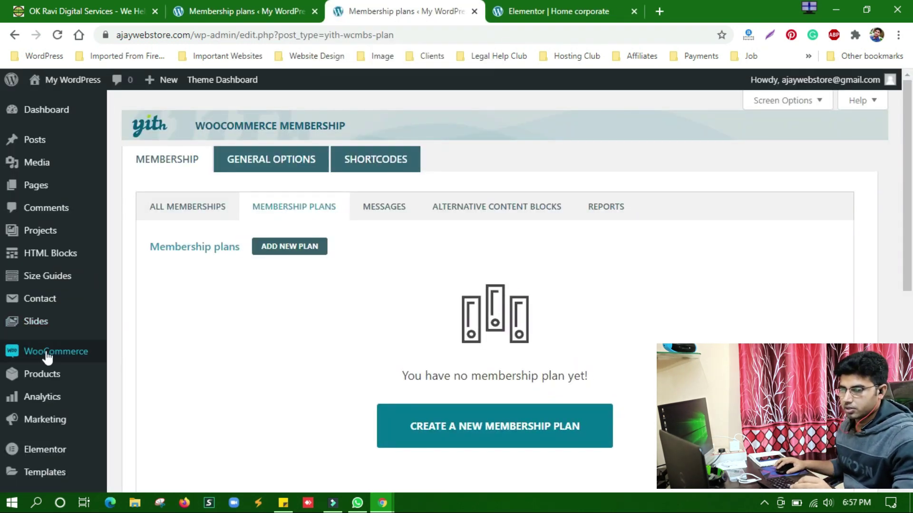
- Start a new WooCommerce product from the full product list and name it Gold Membership
{"action": "mouse_move", "coordinate": [47, 357]}
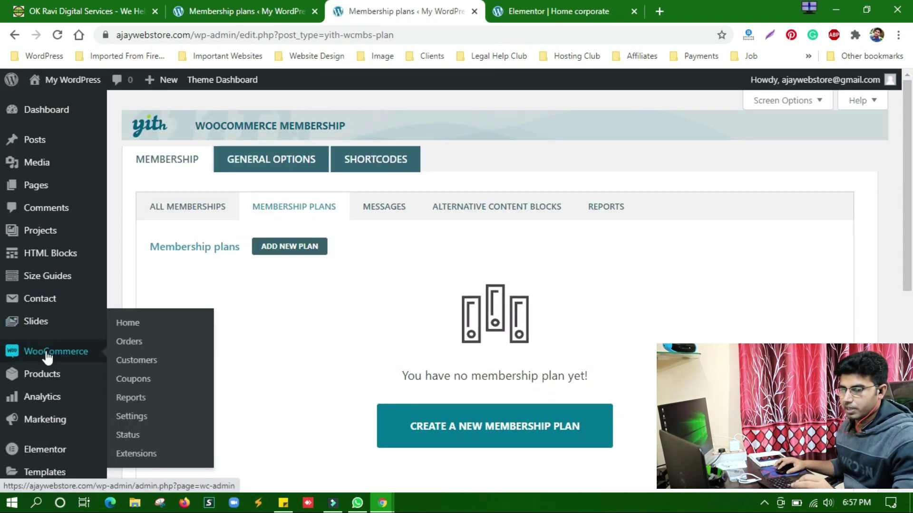
{"action": "scroll", "coordinate": [56, 333], "scroll_direction": "down", "scroll_amount": 3}
{"action": "mouse_move", "coordinate": [56, 243]}
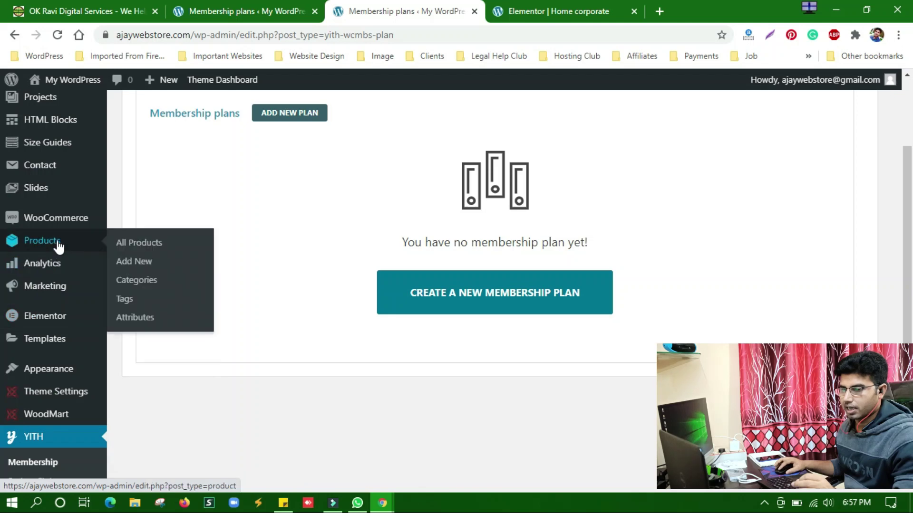
{"action": "left_click", "coordinate": [143, 245]}
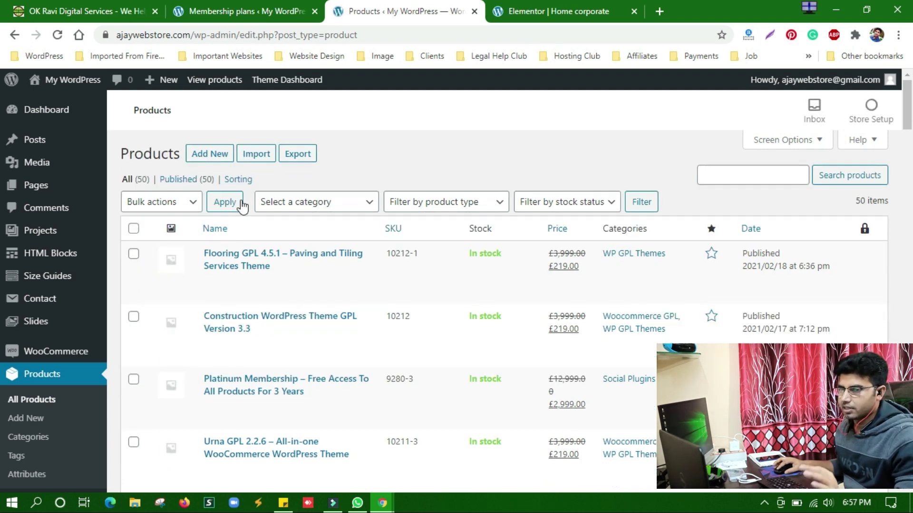
{"action": "left_click", "coordinate": [212, 159]}
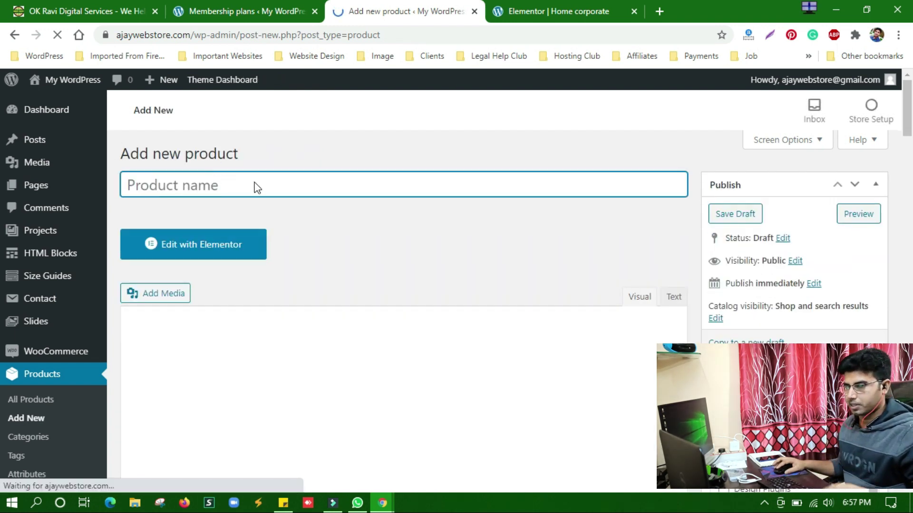
{"action": "left_click", "coordinate": [257, 184]}
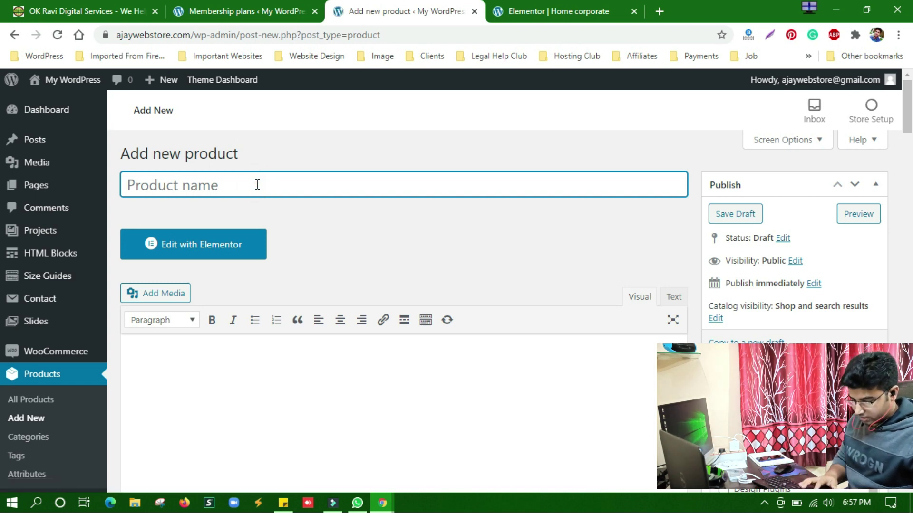
{"action": "type", "text": "Gol"}
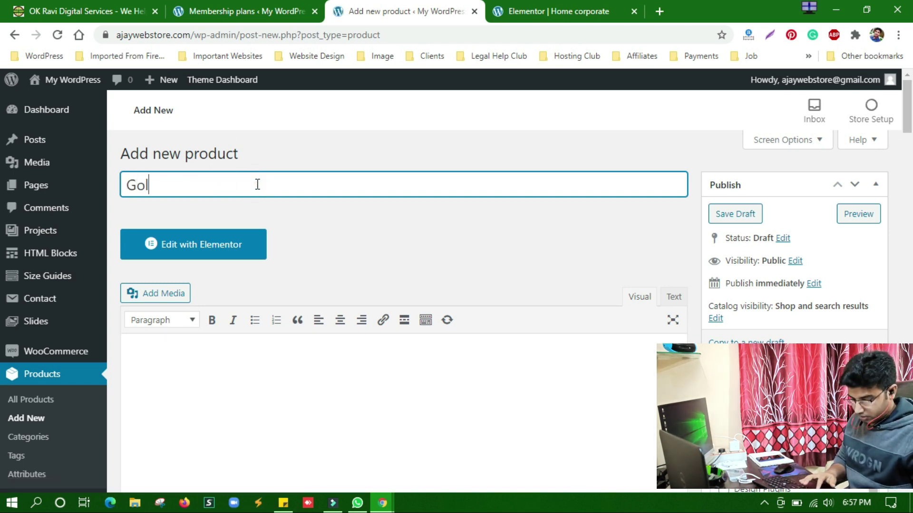
{"action": "type", "text": "d Membershi"}
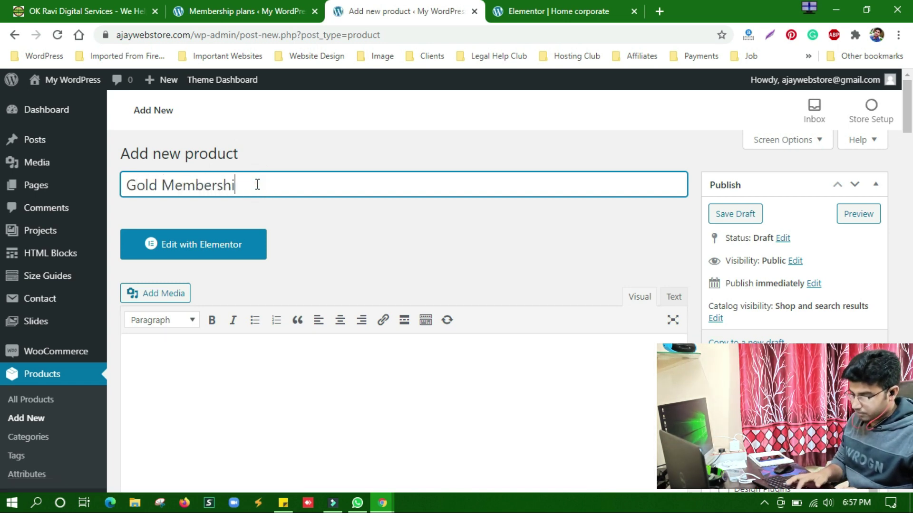
{"action": "type", "text": "p"}
{"action": "left_click", "coordinate": [401, 261]}
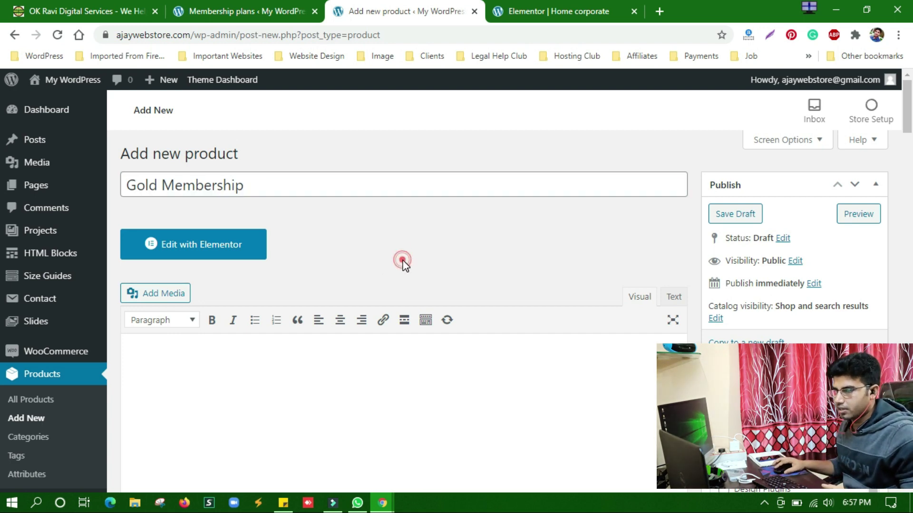
- Set the Gold Membership product's regular price to £9999 and its sale price to £2999
{"action": "scroll", "coordinate": [402, 261], "scroll_direction": "down", "scroll_amount": 6}
{"action": "scroll", "coordinate": [402, 261], "scroll_direction": "down", "scroll_amount": 2}
{"action": "left_click", "coordinate": [403, 255]}
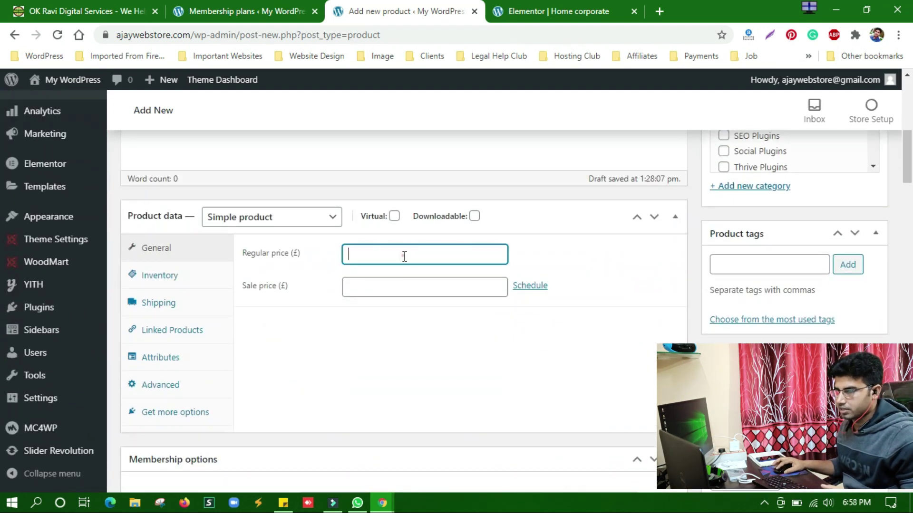
{"action": "type", "text": "9999"}
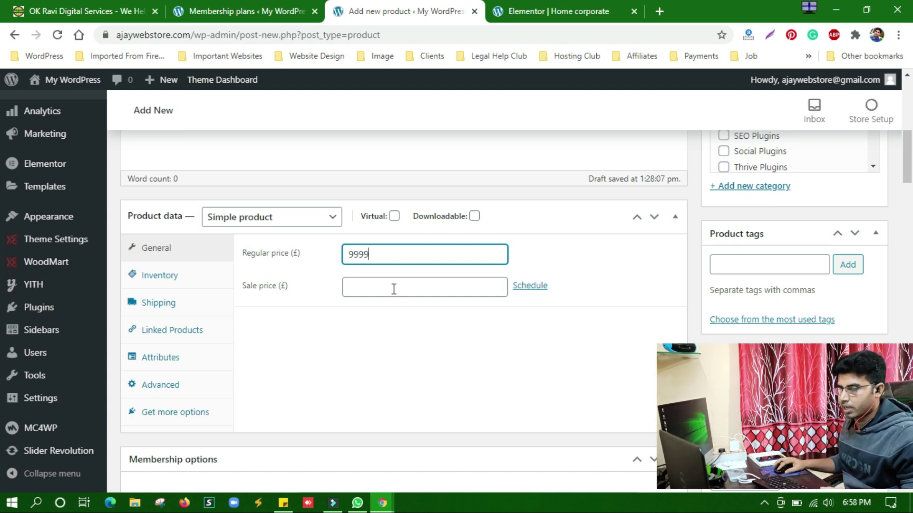
{"action": "left_click", "coordinate": [394, 289]}
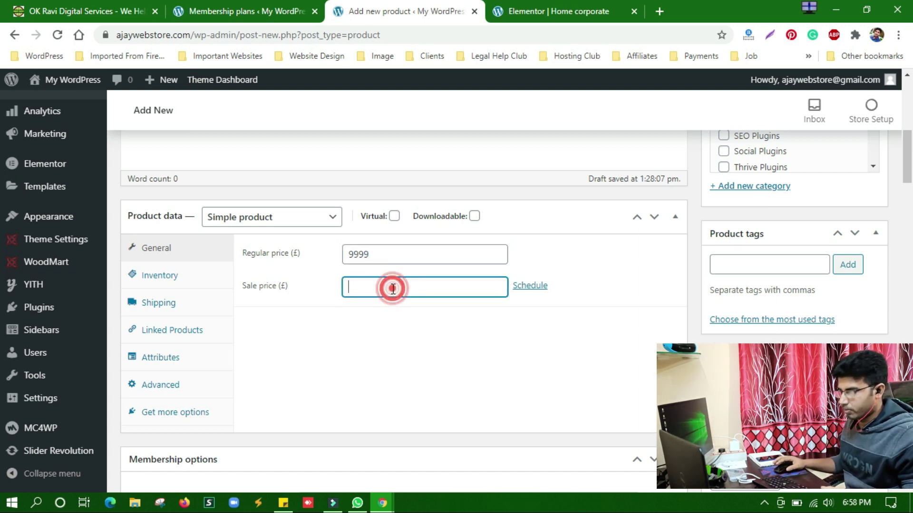
{"action": "type", "text": "2999"}
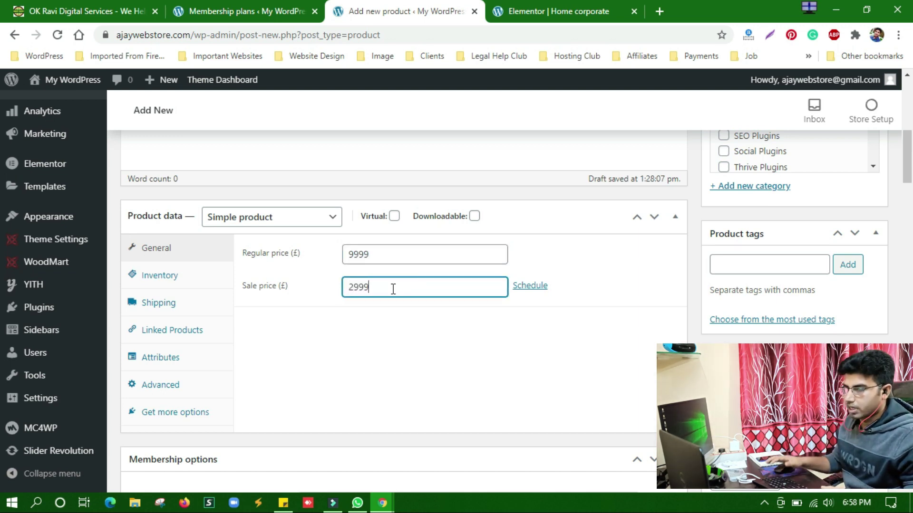
- Review the product's inventory settings and check which plans its membership options offer for including this content
{"action": "left_click", "coordinate": [160, 275]}
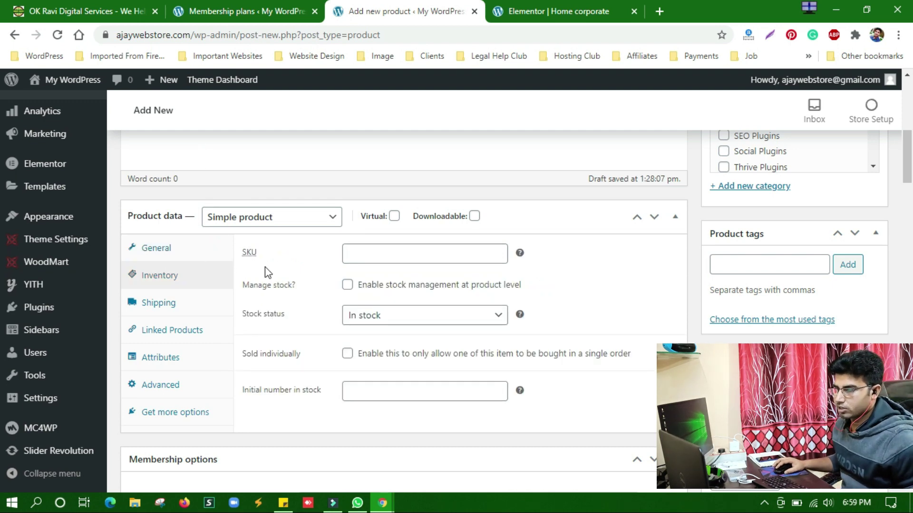
{"action": "scroll", "coordinate": [285, 290], "scroll_direction": "down", "scroll_amount": 3}
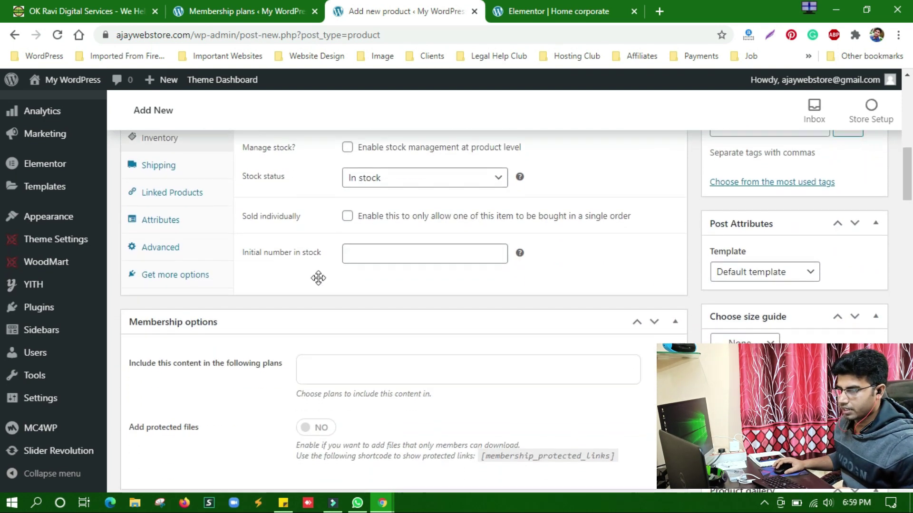
{"action": "scroll", "coordinate": [318, 278], "scroll_direction": "down", "scroll_amount": 3}
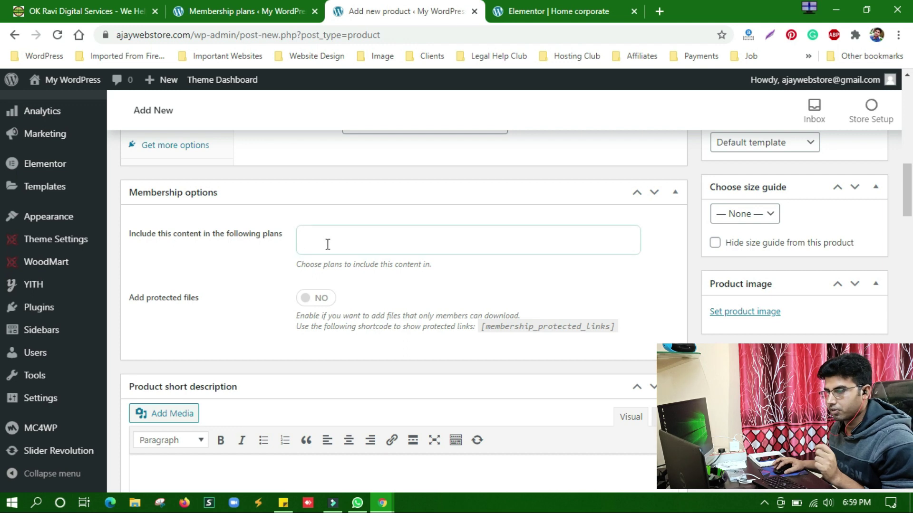
{"action": "left_click", "coordinate": [347, 245]}
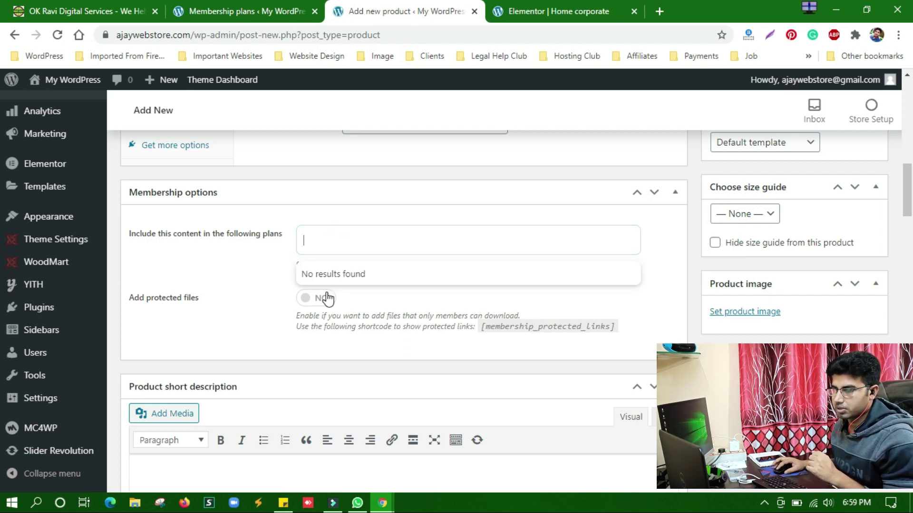
- Return to the membership plans page, create a new membership plan and title it Gold Membership
{"action": "left_click", "coordinate": [222, 11]}
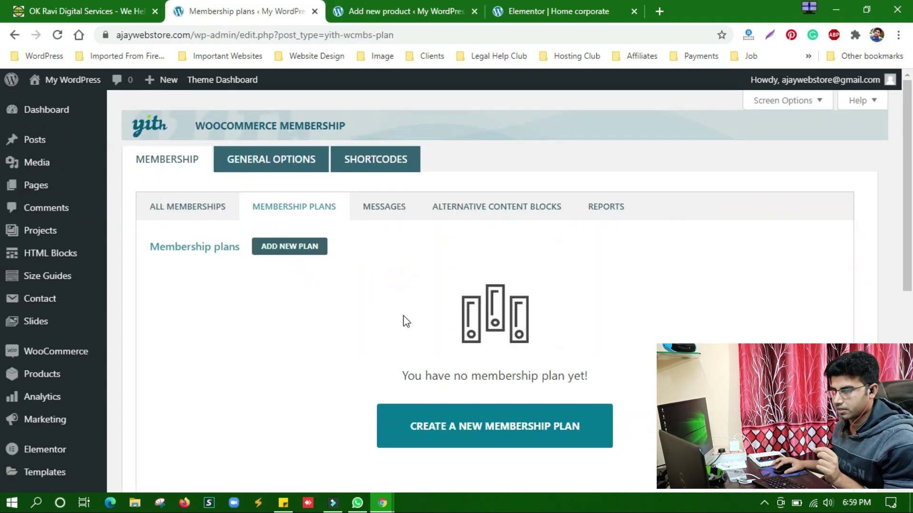
{"action": "left_click", "coordinate": [502, 433]}
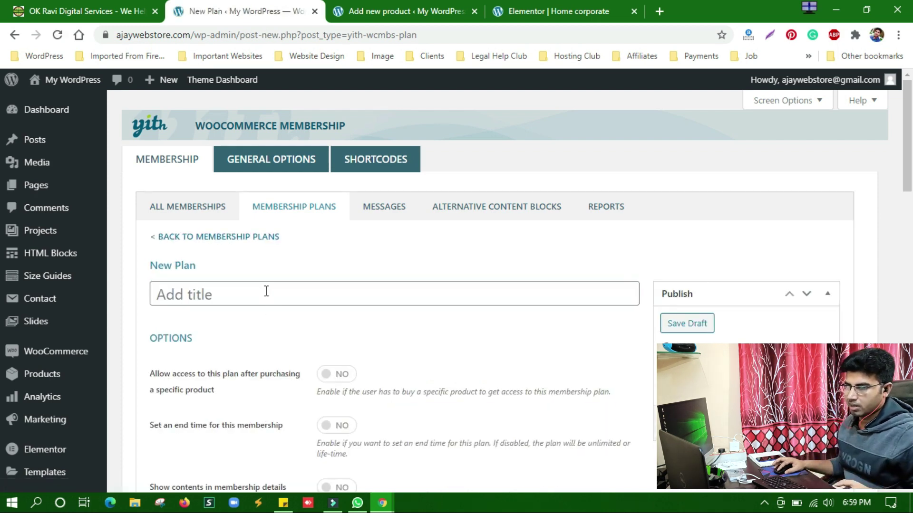
{"action": "left_click", "coordinate": [266, 292]}
{"action": "type", "text": "Gp"}
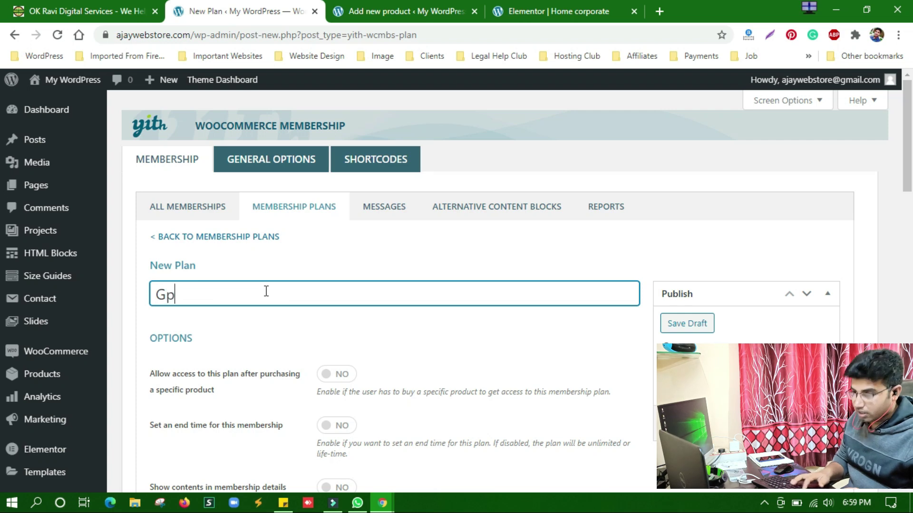
{"action": "type", "text": "l"}
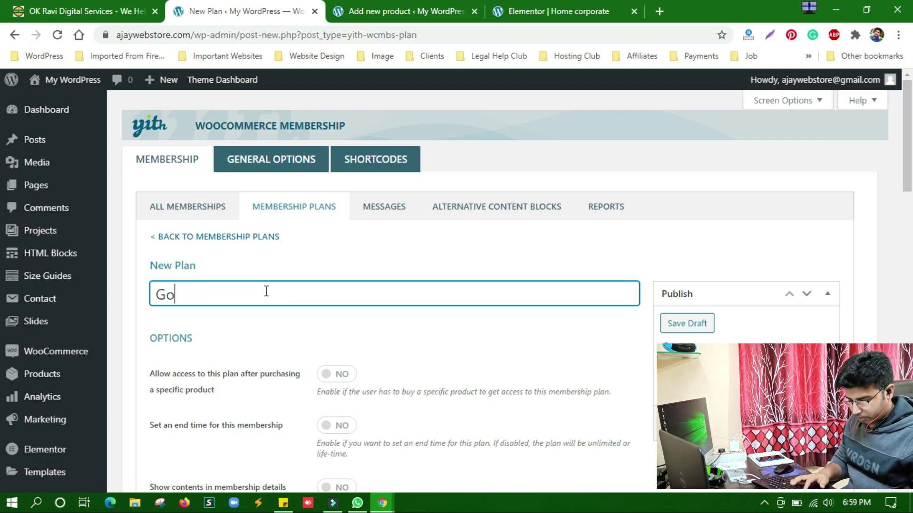
{"action": "type", "text": "ld P"}
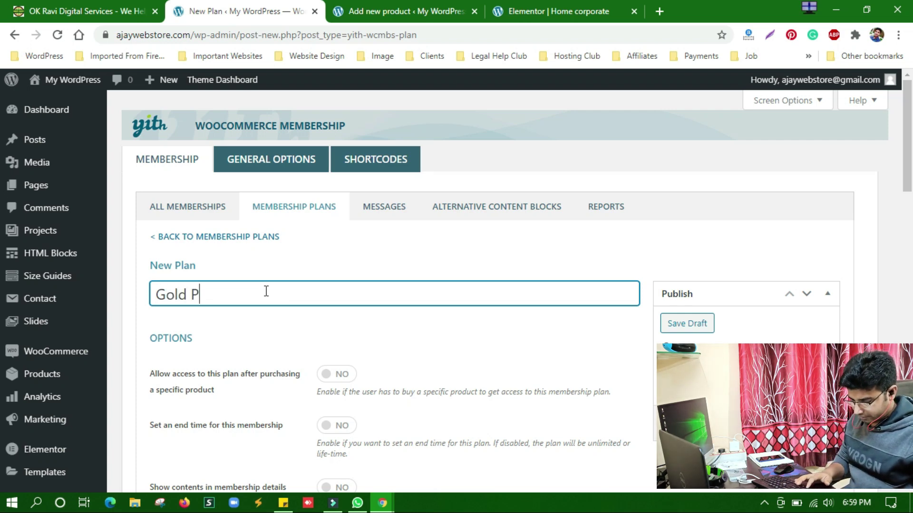
{"action": "key", "text": "BackSpace"}
{"action": "type", "text": "membe"}
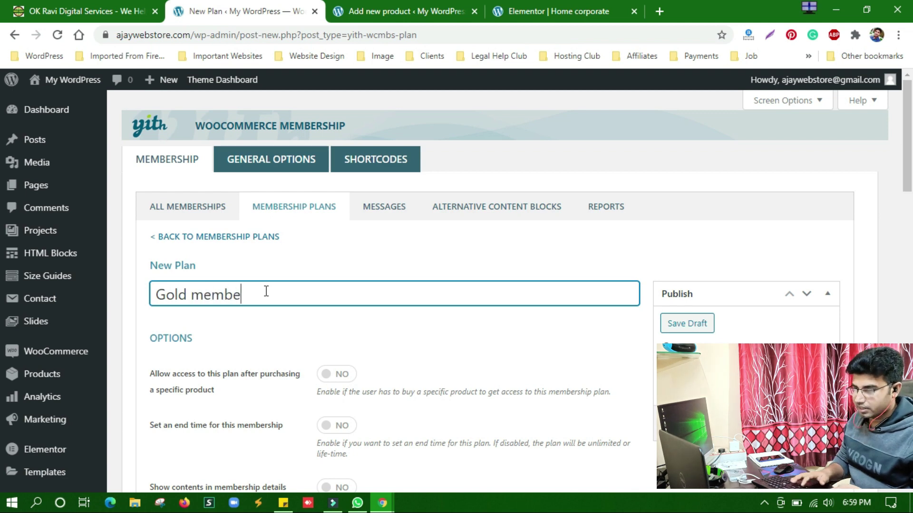
{"action": "key", "text": "BackSpace"}
{"action": "key", "text": "BackSpace"}
{"action": "key", "text": "BackSpace"}
{"action": "key", "text": "BackSpace"}
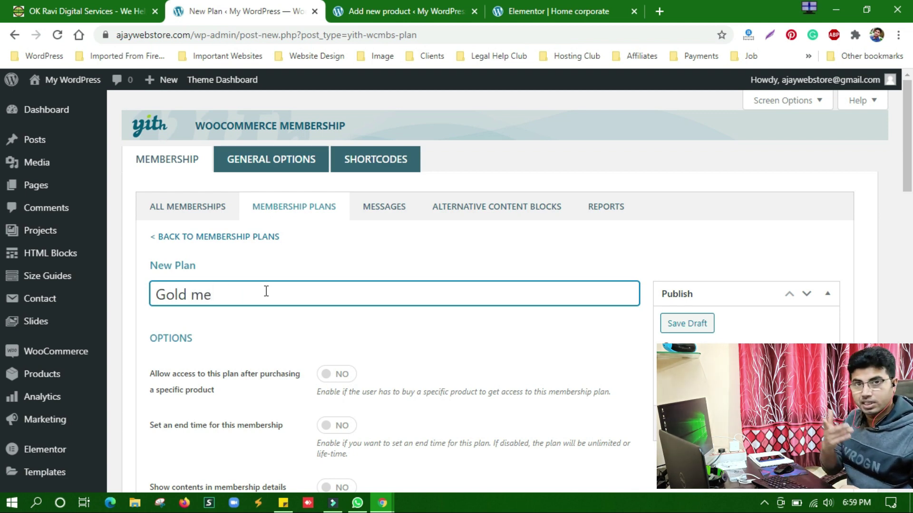
{"action": "key", "text": "BackSpace"}
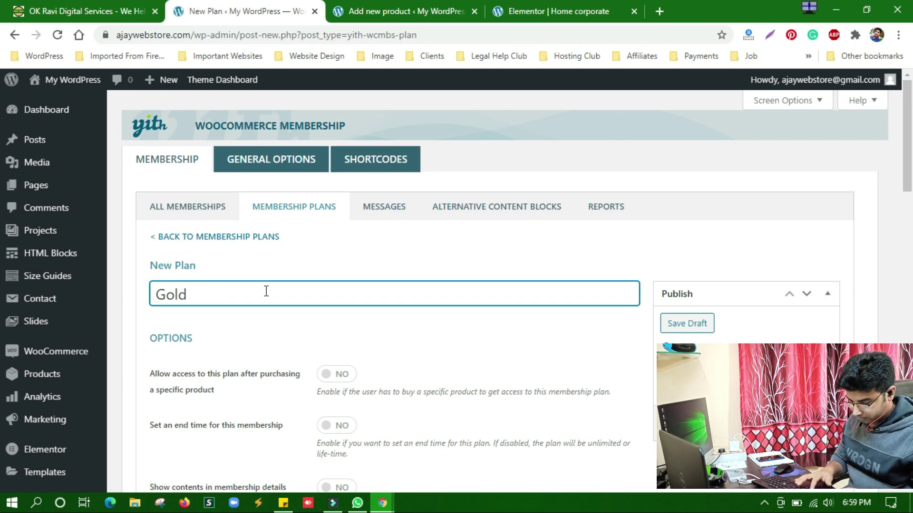
{"action": "type", "text": "embership"}
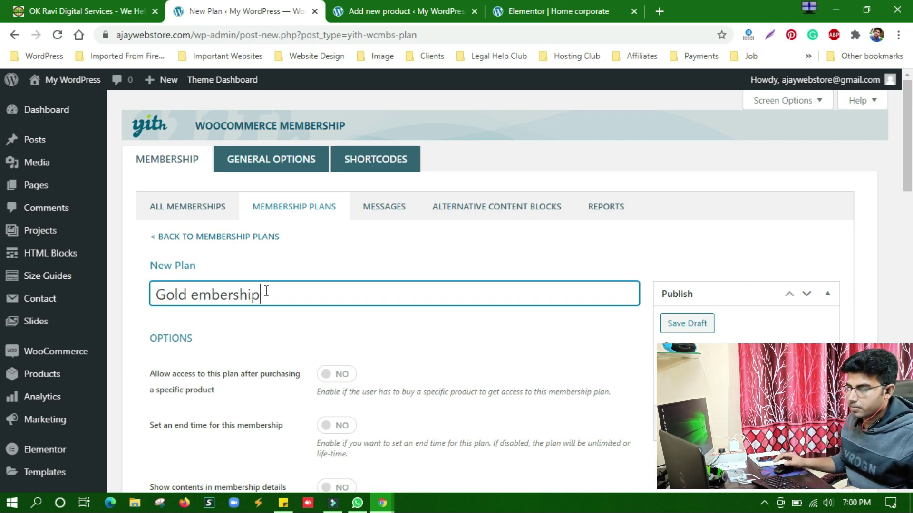
{"action": "left_click", "coordinate": [192, 298]}
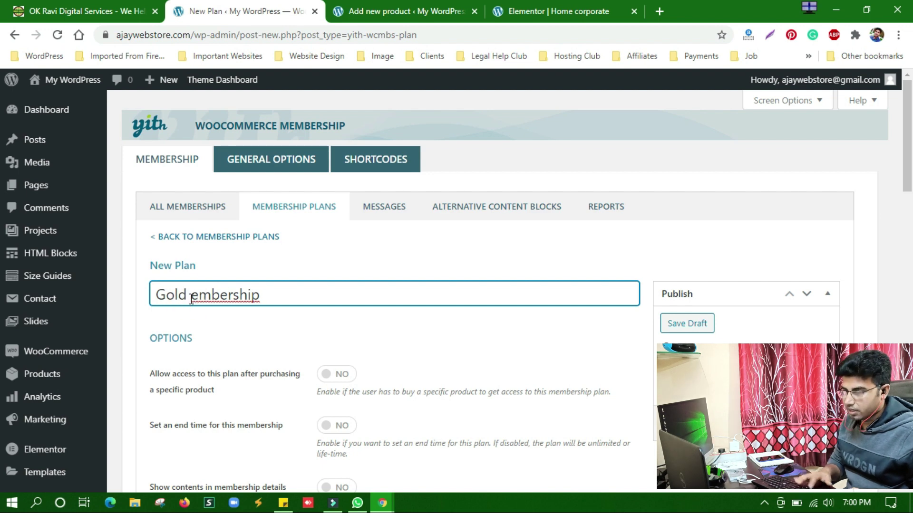
{"action": "type", "text": "M"}
{"action": "left_click", "coordinate": [191, 295]}
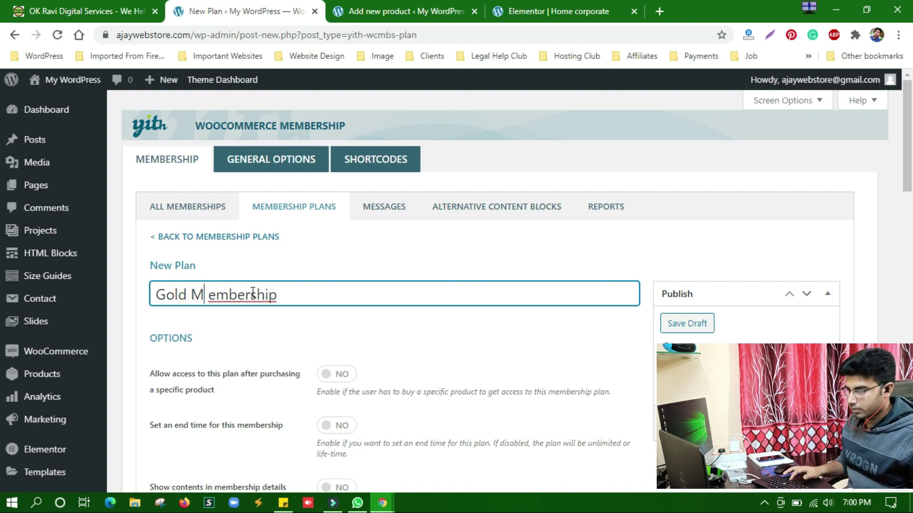
{"action": "key", "text": "Delete"}
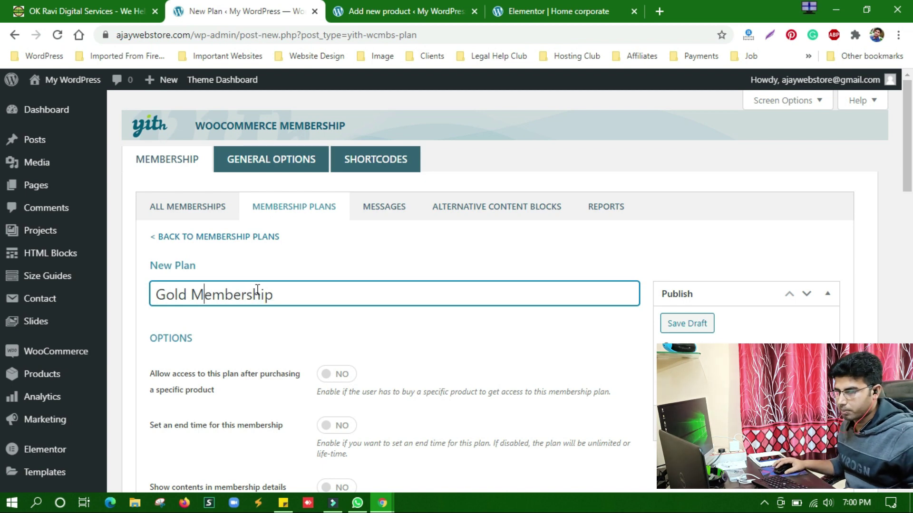
- Enable access to the Gold Membership plan after purchasing a specific product, and return to the unfinished product page
{"action": "scroll", "coordinate": [337, 279], "scroll_direction": "down", "scroll_amount": 3}
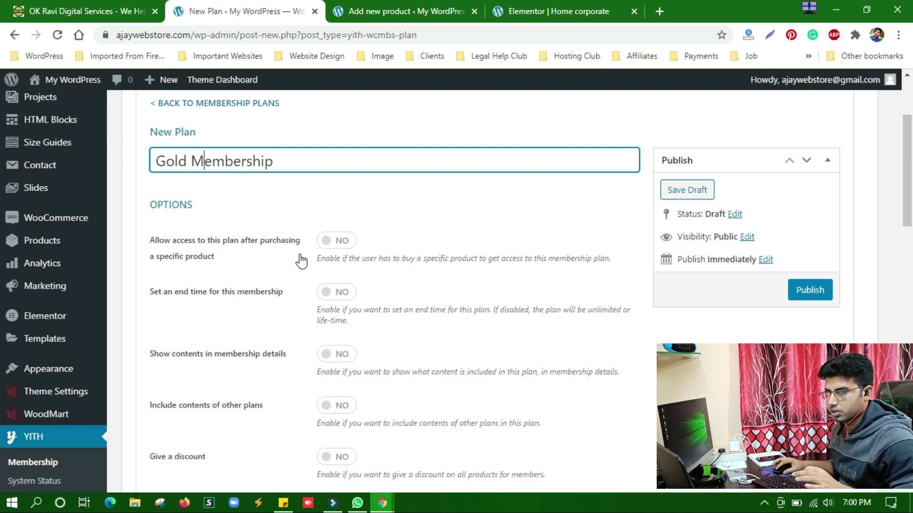
{"action": "left_click", "coordinate": [343, 242]}
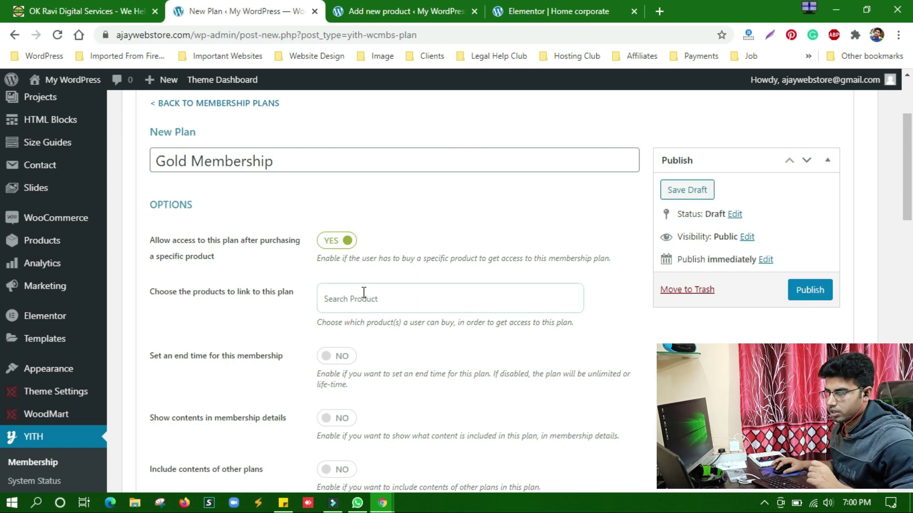
{"action": "left_click", "coordinate": [366, 11]}
{"action": "scroll", "coordinate": [233, 233], "scroll_direction": "up", "scroll_amount": 10}
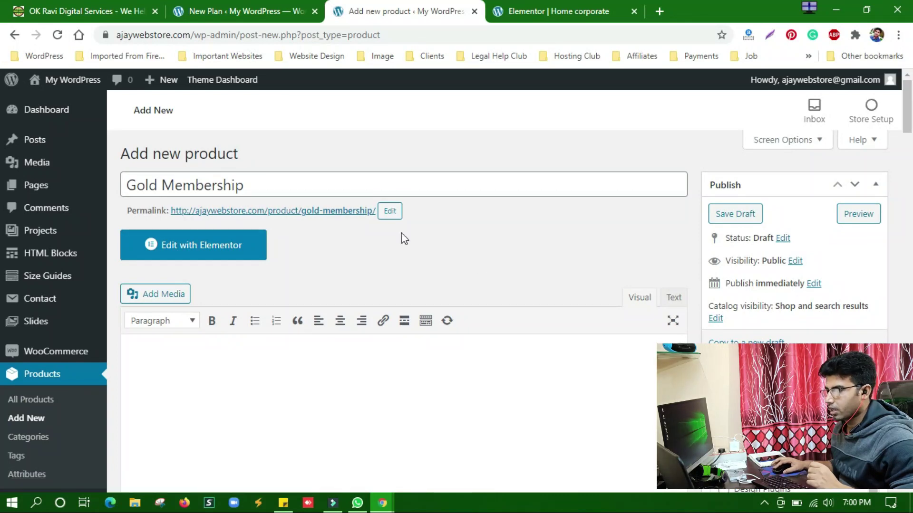
- Publish the Gold Membership product
{"action": "scroll", "coordinate": [425, 383], "scroll_direction": "down", "scroll_amount": 4}
{"action": "scroll", "coordinate": [366, 268], "scroll_direction": "down", "scroll_amount": 7}
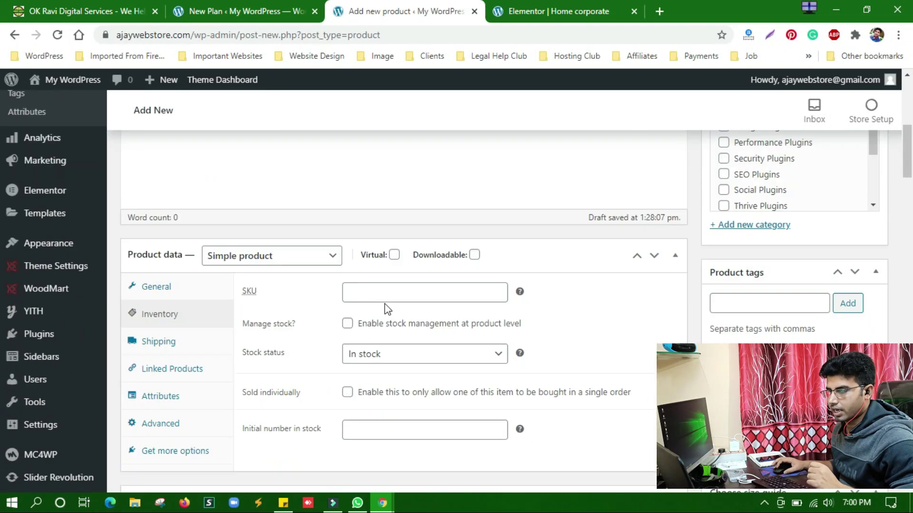
{"action": "scroll", "coordinate": [483, 311], "scroll_direction": "up", "scroll_amount": 10}
{"action": "scroll", "coordinate": [350, 254], "scroll_direction": "up", "scroll_amount": 2}
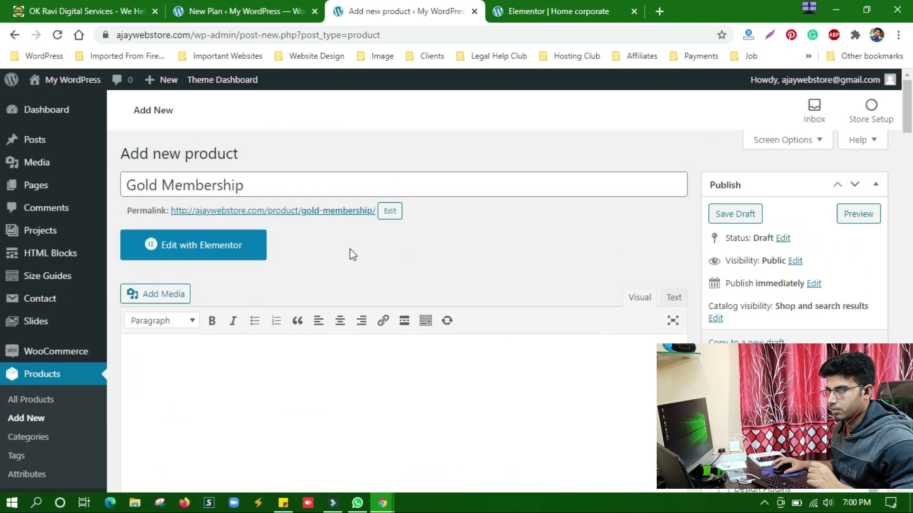
{"action": "scroll", "coordinate": [350, 255], "scroll_direction": "down", "scroll_amount": 10}
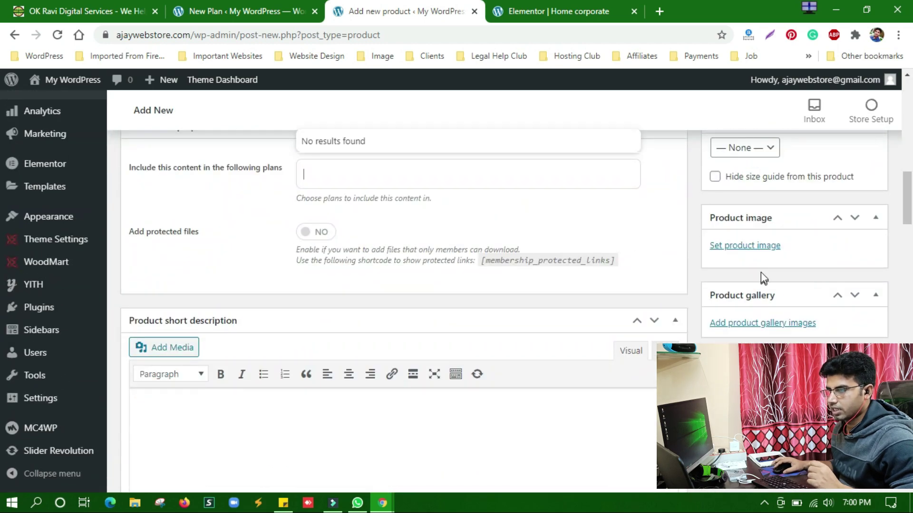
{"action": "scroll", "coordinate": [741, 252], "scroll_direction": "up", "scroll_amount": 10}
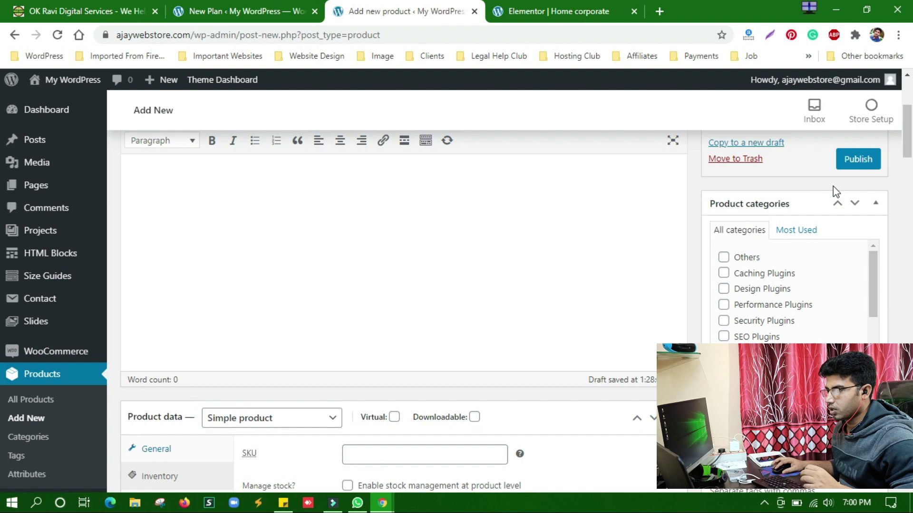
{"action": "left_click", "coordinate": [855, 159]}
{"action": "left_click", "coordinate": [857, 288]}
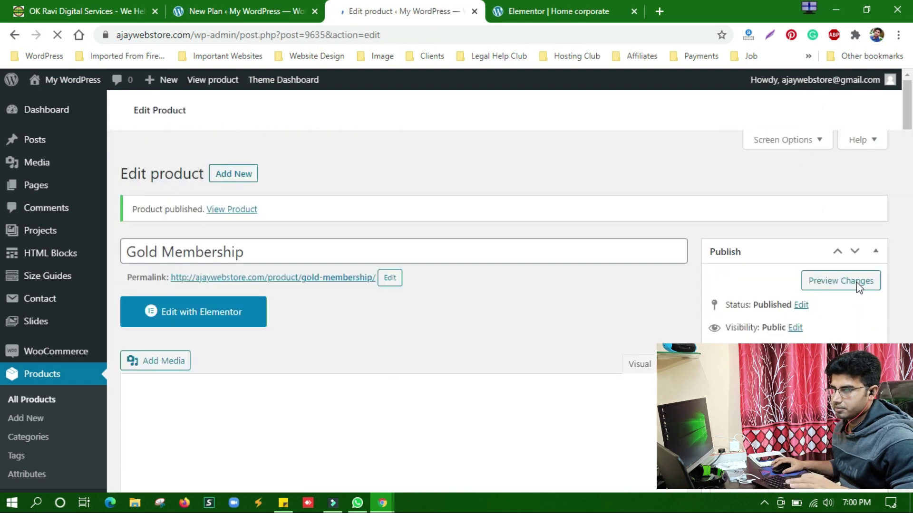
- Return to the new Gold Membership plan and link the Gold Membership product to it
{"action": "left_click", "coordinate": [253, 10]}
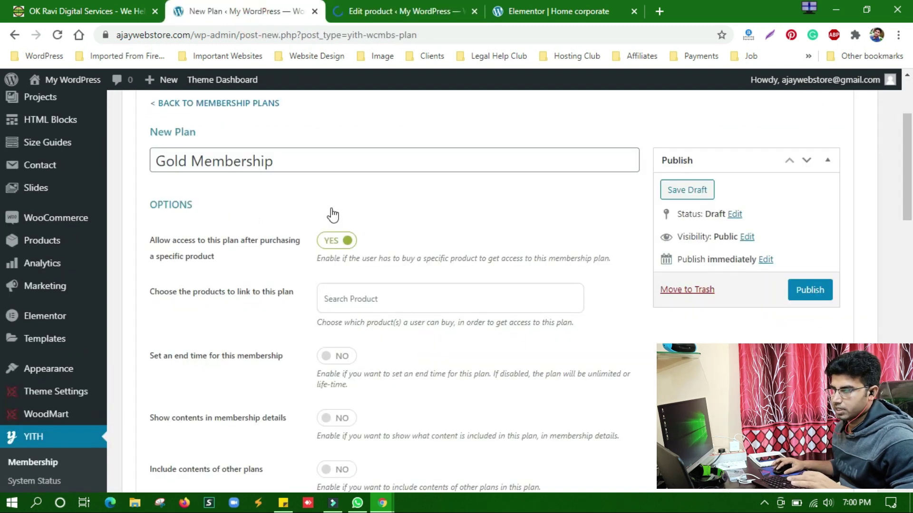
{"action": "triple_click", "coordinate": [315, 161]}
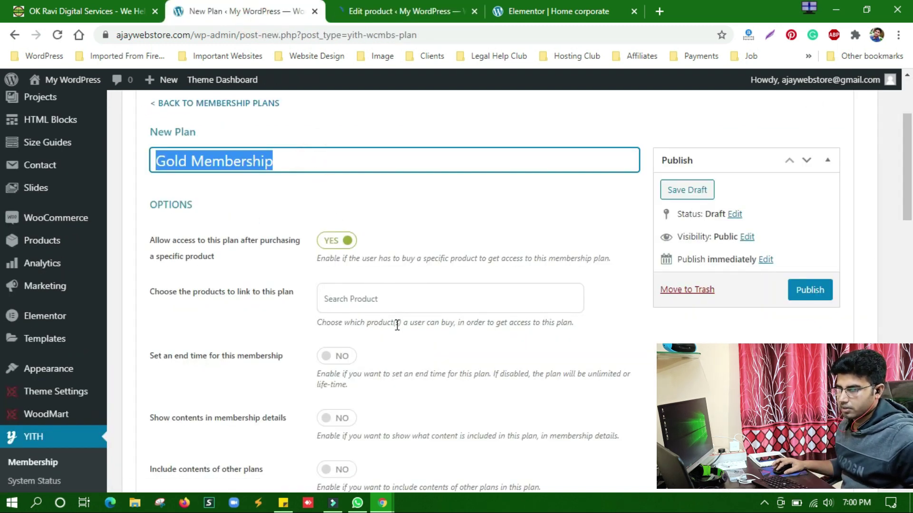
{"action": "left_click", "coordinate": [399, 305]}
{"action": "type", "text": "G"}
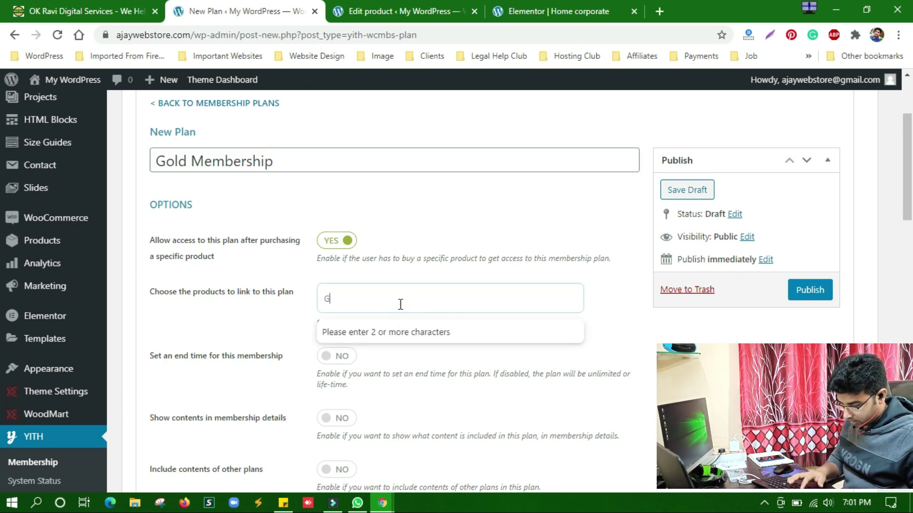
{"action": "type", "text": "old"}
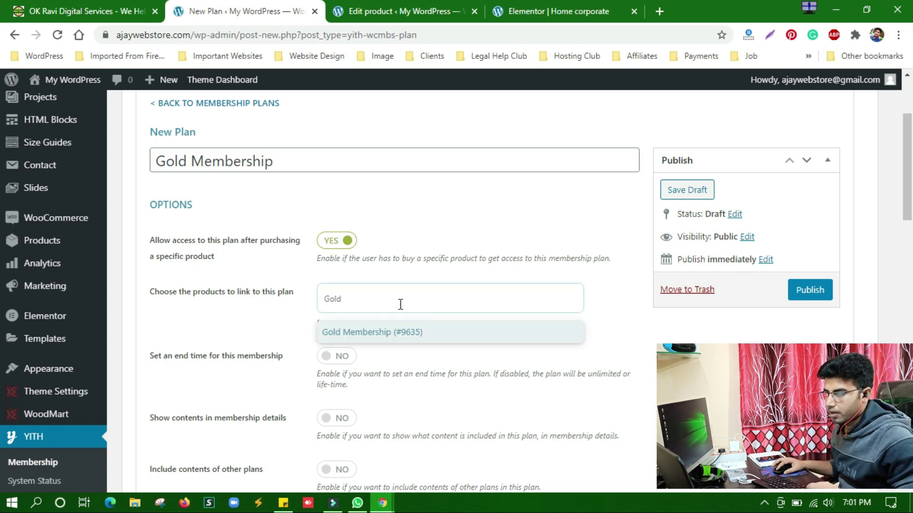
{"action": "left_click", "coordinate": [368, 339]}
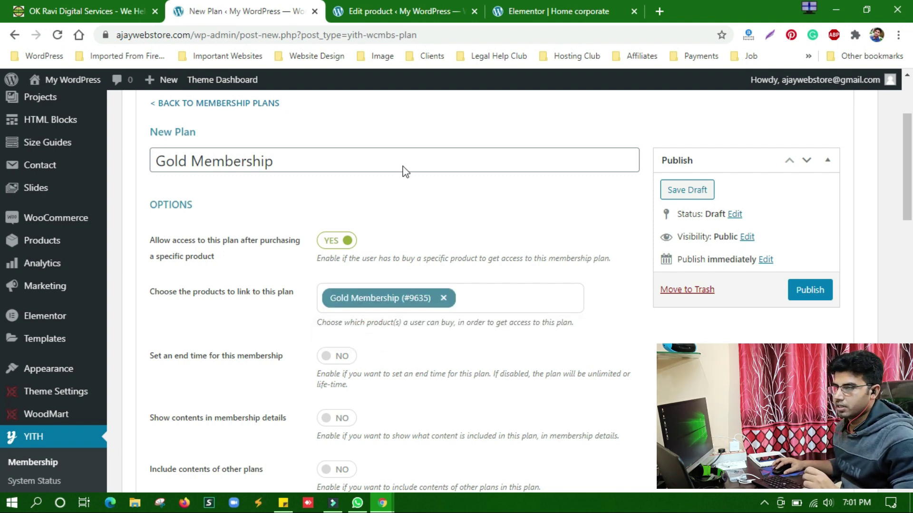
- Open the published Gold Membership product page in a separate tab, check it, and return to the new plan
{"action": "left_click", "coordinate": [428, 11]}
{"action": "right_click", "coordinate": [282, 261]}
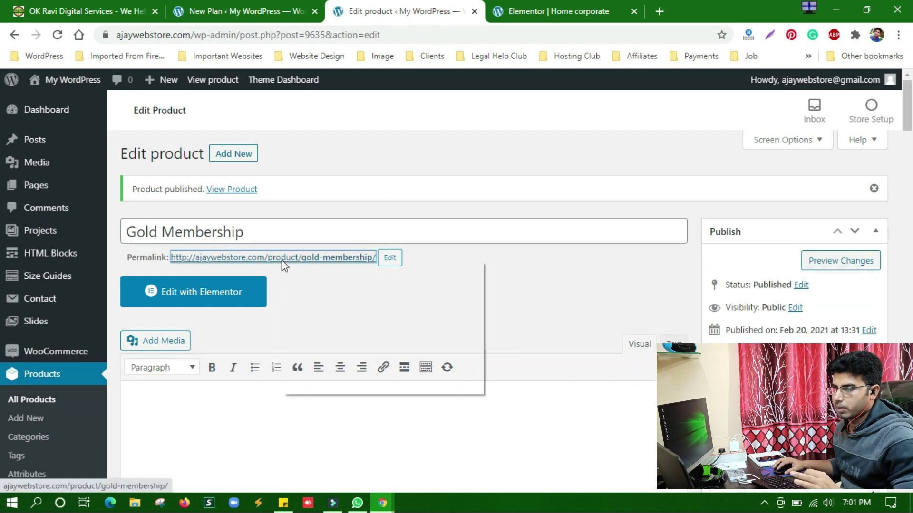
{"action": "left_click", "coordinate": [312, 269]}
{"action": "left_click", "coordinate": [506, 7]}
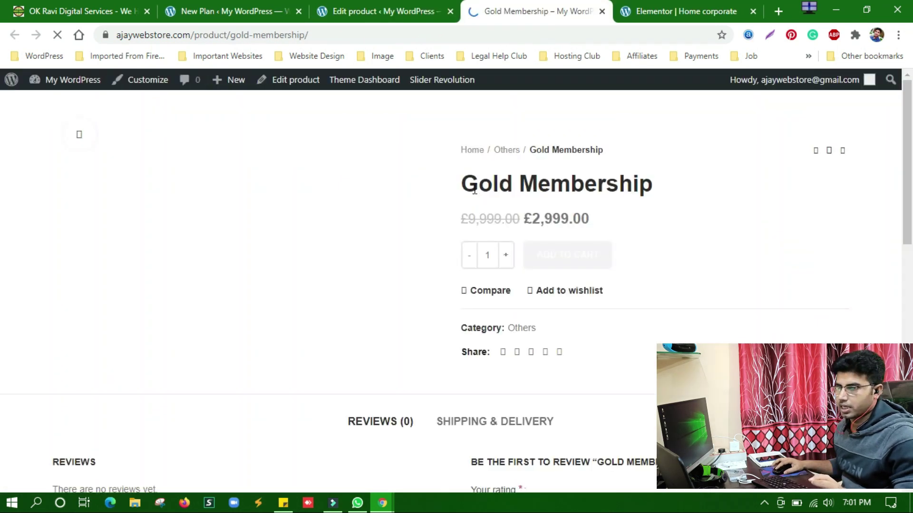
{"action": "left_click", "coordinate": [234, 10]}
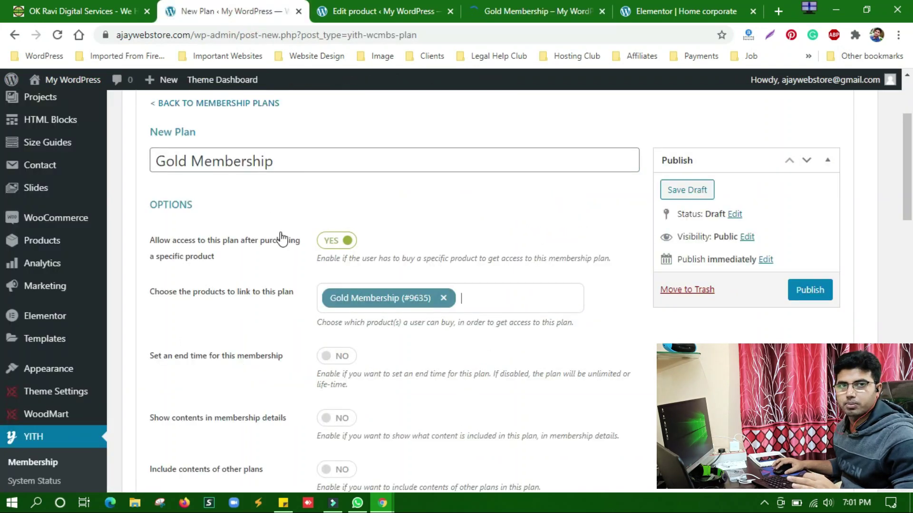
{"action": "scroll", "coordinate": [282, 239], "scroll_direction": "up", "scroll_amount": 3}
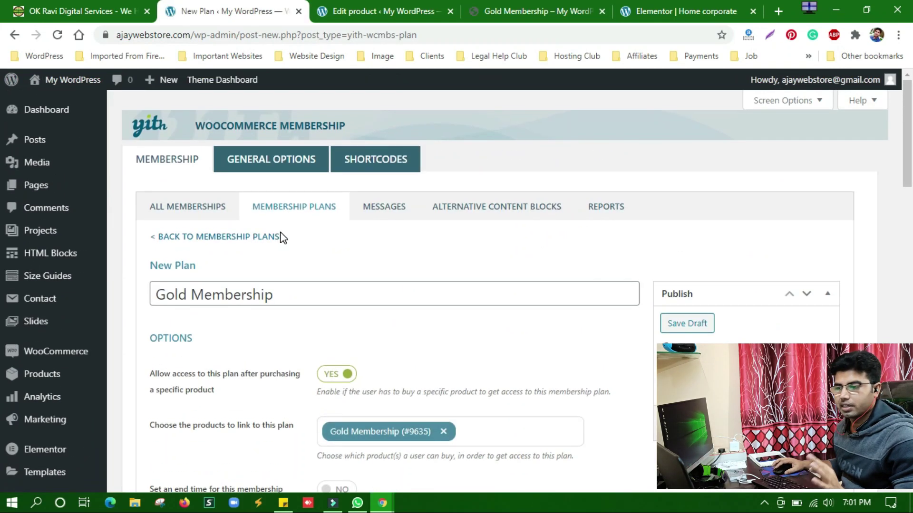
{"action": "left_click", "coordinate": [480, 10]}
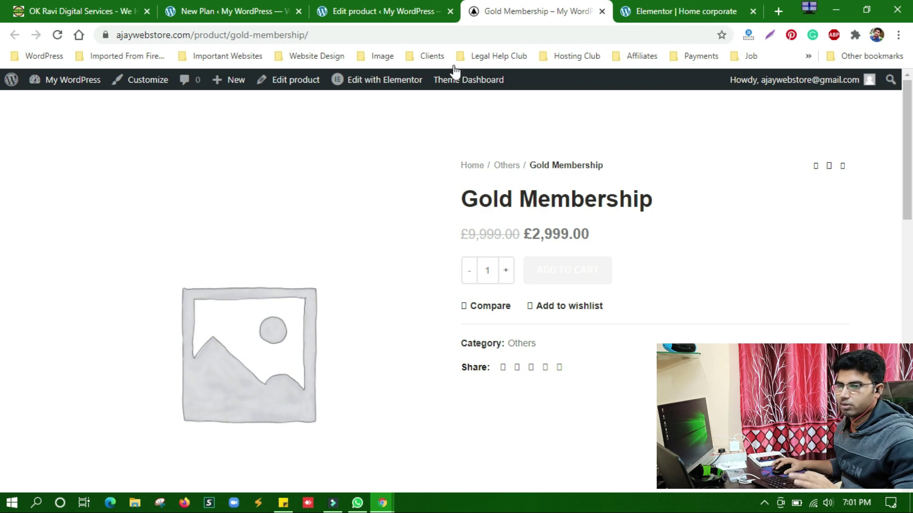
{"action": "left_click", "coordinate": [238, 9]}
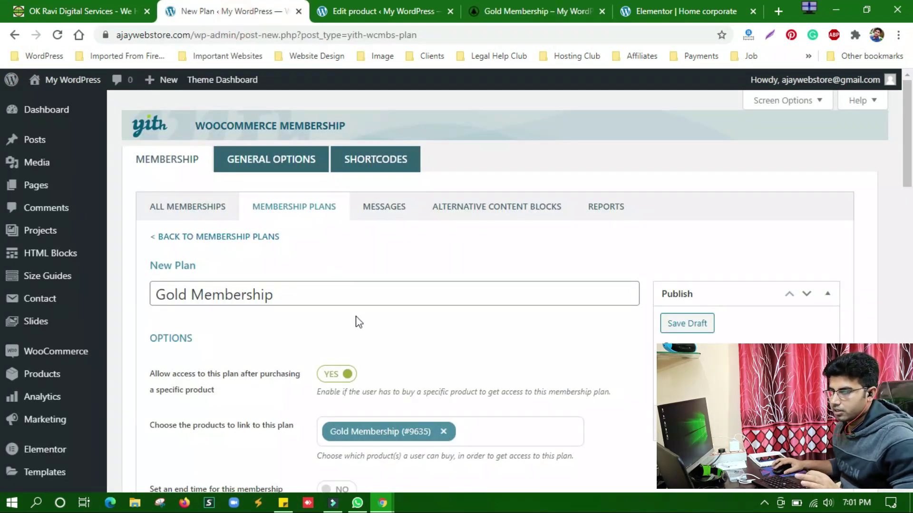
- Give the plan an end time of 365 days and enable showing its contents in the membership details
{"action": "scroll", "coordinate": [361, 318], "scroll_direction": "down", "scroll_amount": 3}
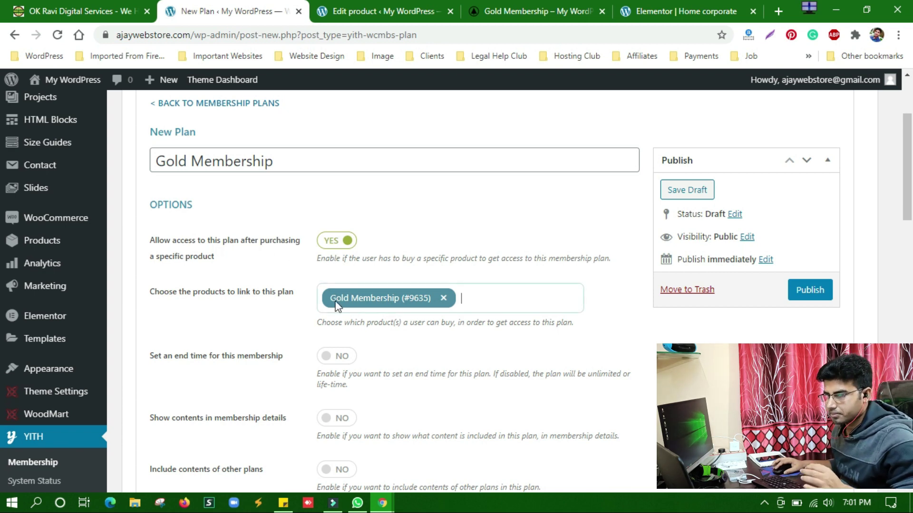
{"action": "scroll", "coordinate": [336, 304], "scroll_direction": "down", "scroll_amount": 3}
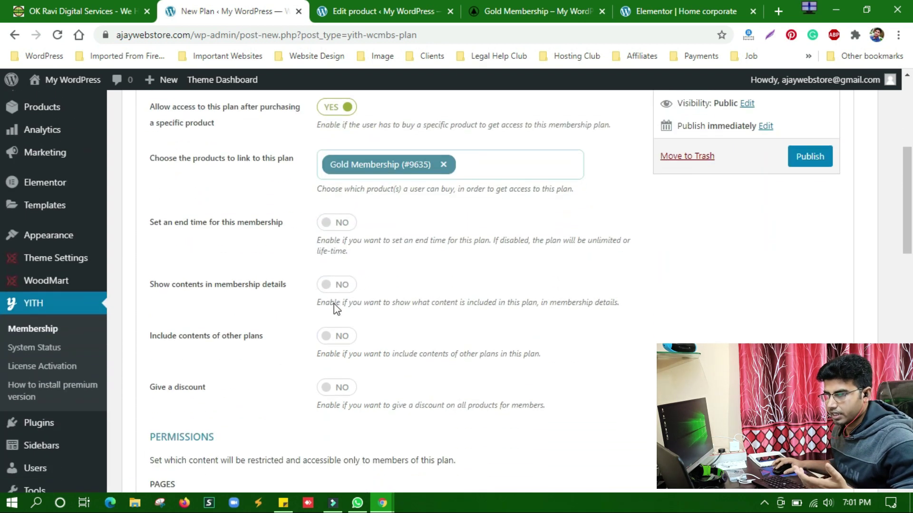
{"action": "left_click", "coordinate": [342, 224]}
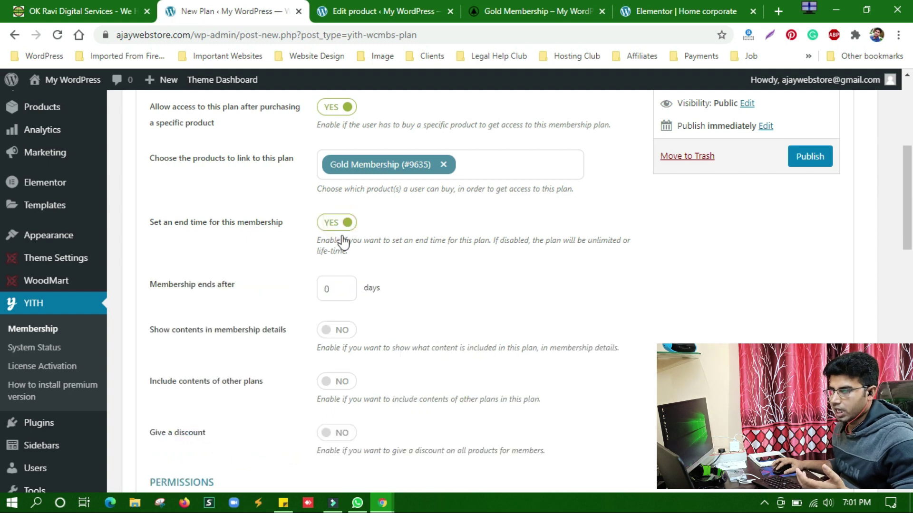
{"action": "double_click", "coordinate": [327, 290]}
{"action": "type", "text": "365"}
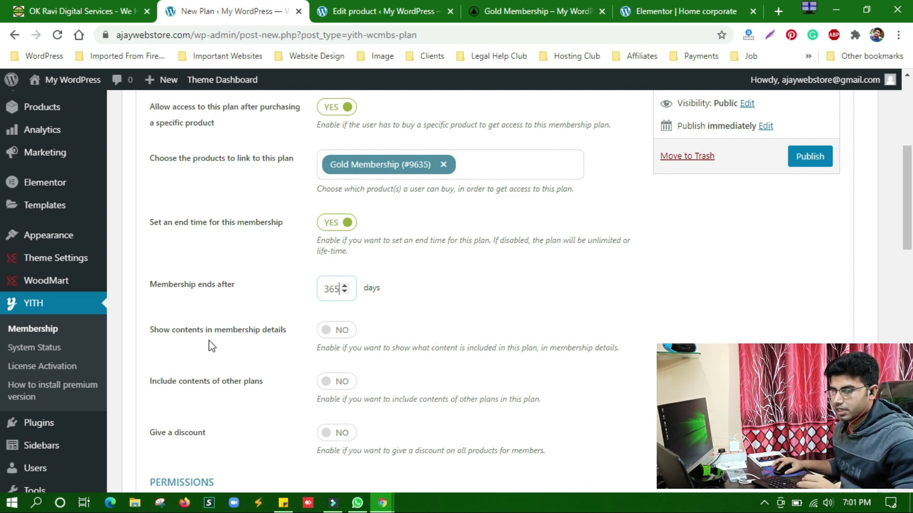
{"action": "left_click", "coordinate": [342, 332]}
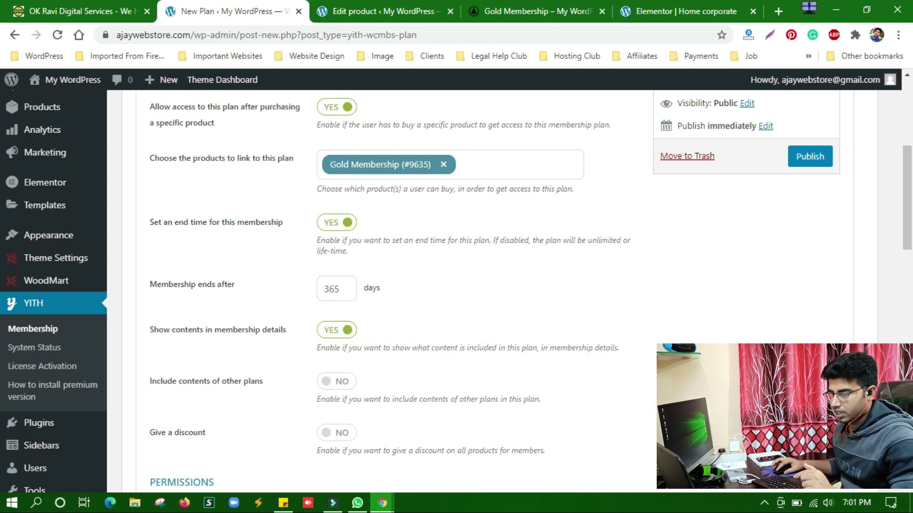
- Switch to the Real GPL site and examine the members' free download offer on the YITH WooCommerce Membership product page
{"action": "mouse_move", "coordinate": [383, 503]}
{"action": "left_click", "coordinate": [456, 460]}
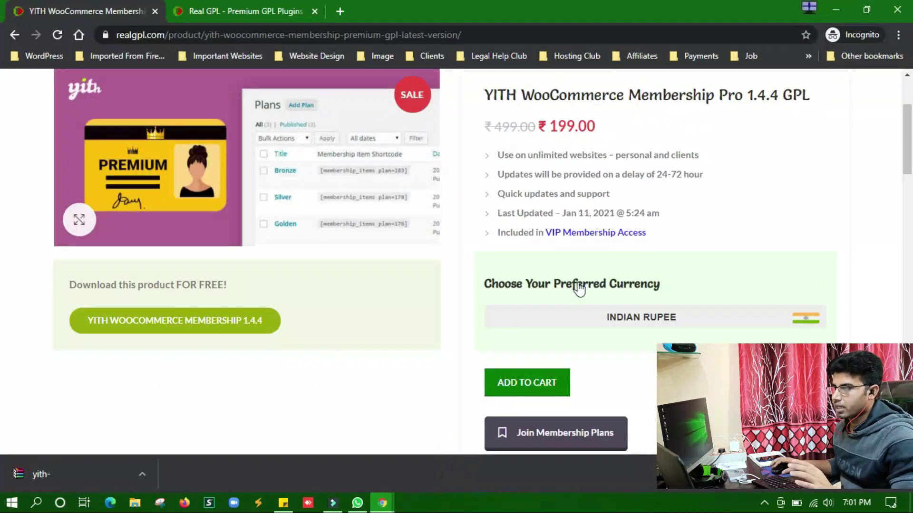
{"action": "scroll", "coordinate": [579, 288], "scroll_direction": "up", "scroll_amount": 3}
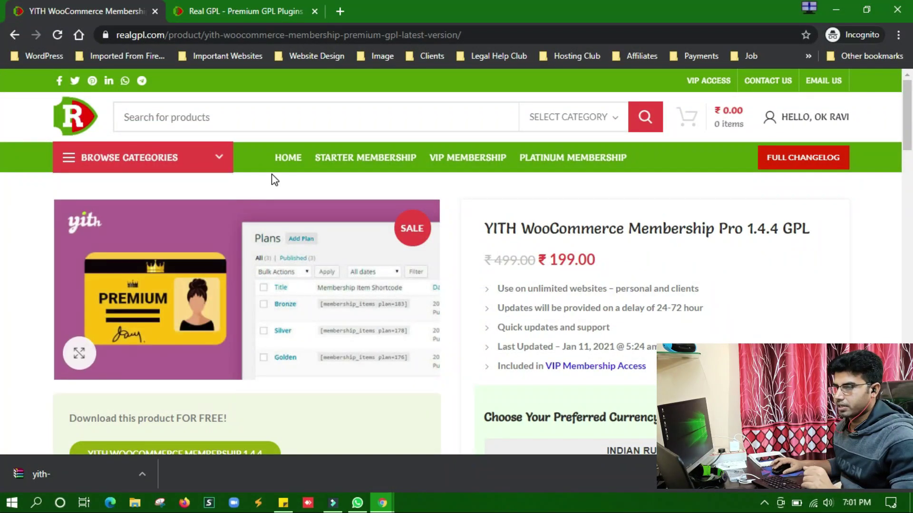
{"action": "scroll", "coordinate": [300, 223], "scroll_direction": "down", "scroll_amount": 4}
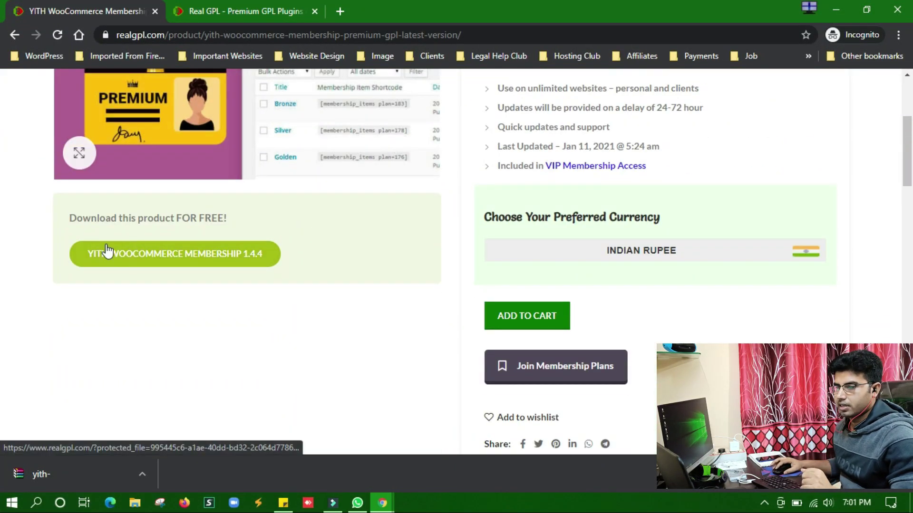
{"action": "left_click_drag", "start_coordinate": [67, 218], "coordinate": [250, 221]}
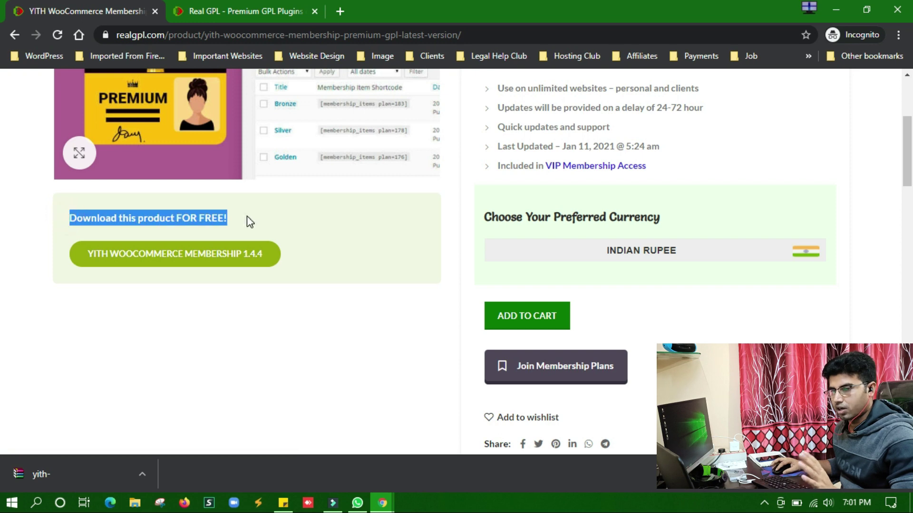
{"action": "scroll", "coordinate": [333, 258], "scroll_direction": "up", "scroll_amount": 4}
- Open the account's Memberships page on Real GPL and examine the VIP Membership's dates, credits and included contents
{"action": "mouse_move", "coordinate": [773, 117]}
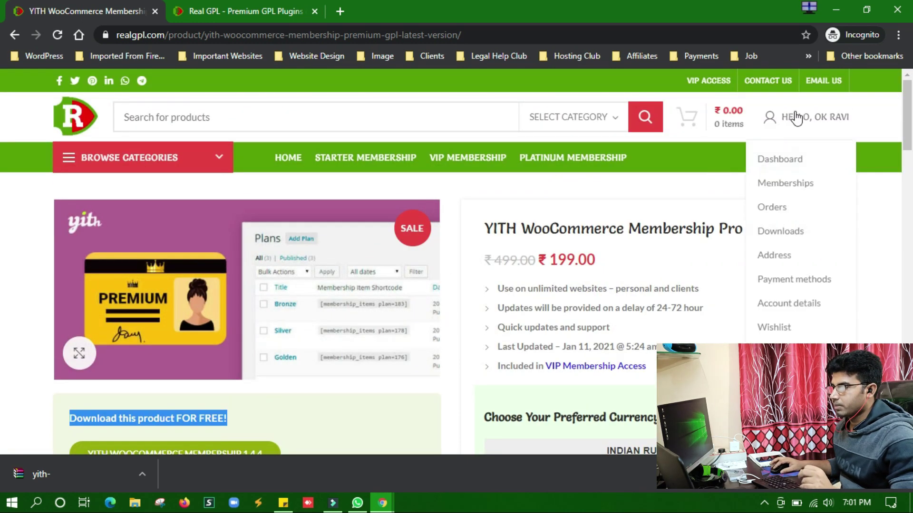
{"action": "left_click", "coordinate": [788, 188]}
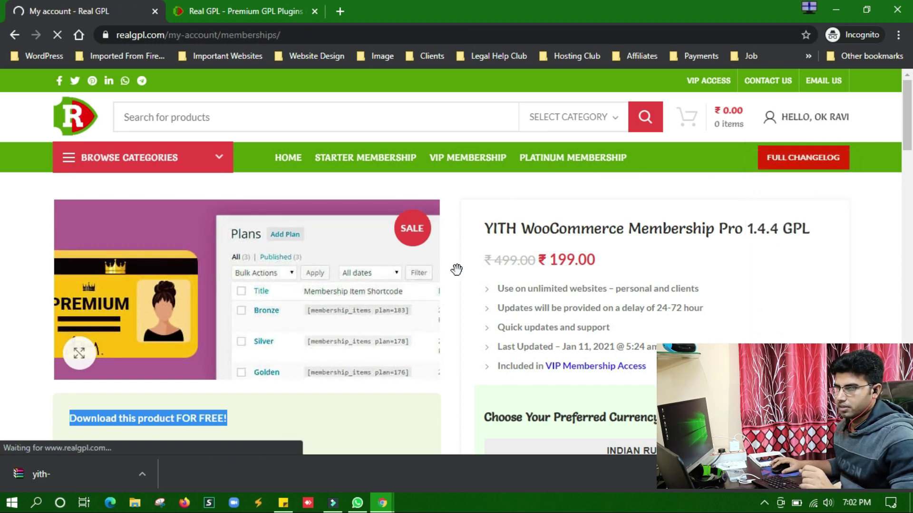
{"action": "scroll", "coordinate": [471, 275], "scroll_direction": "down", "scroll_amount": 2}
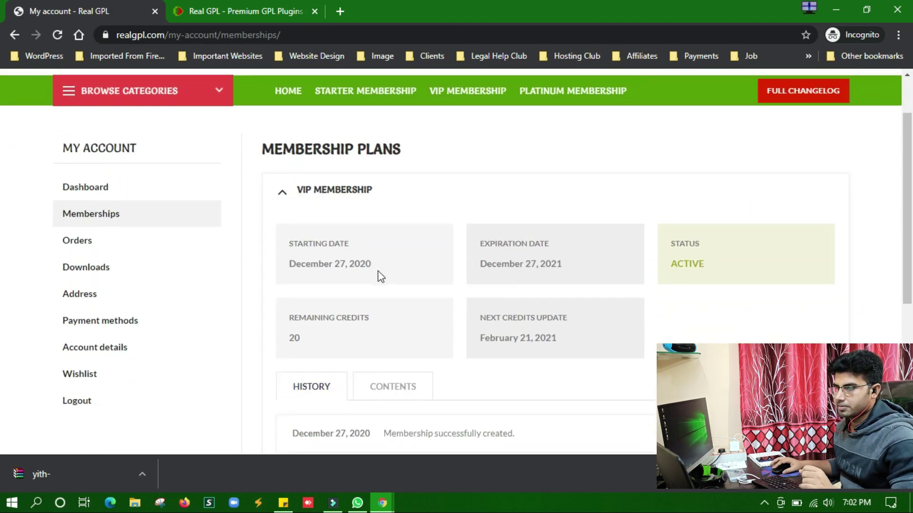
{"action": "scroll", "coordinate": [286, 244], "scroll_direction": "down", "scroll_amount": 4}
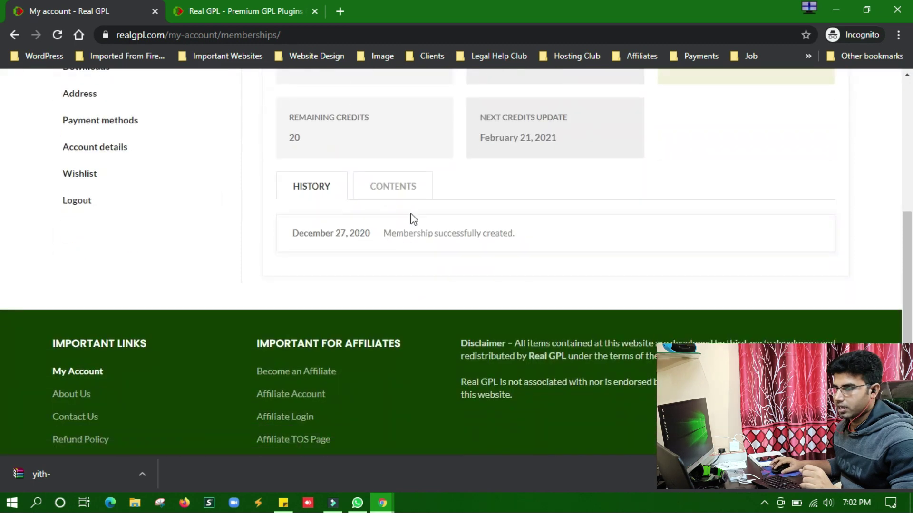
{"action": "left_click", "coordinate": [393, 187]}
{"action": "scroll", "coordinate": [485, 303], "scroll_direction": "down", "scroll_amount": 5}
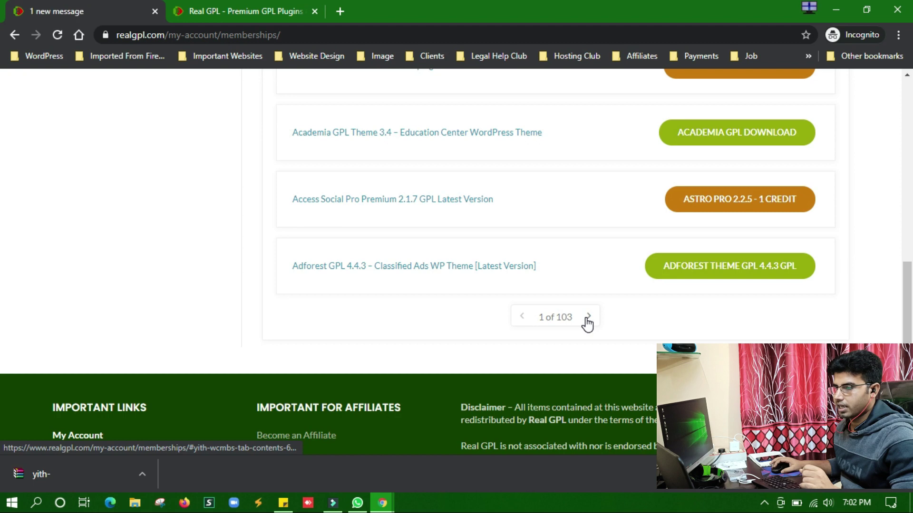
{"action": "scroll", "coordinate": [587, 322], "scroll_direction": "up", "scroll_amount": 1}
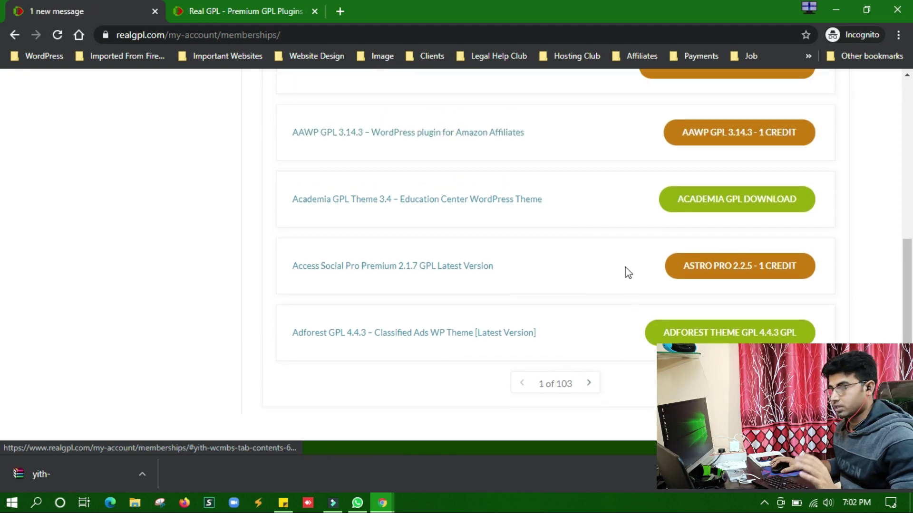
{"action": "scroll", "coordinate": [624, 247], "scroll_direction": "up", "scroll_amount": 2}
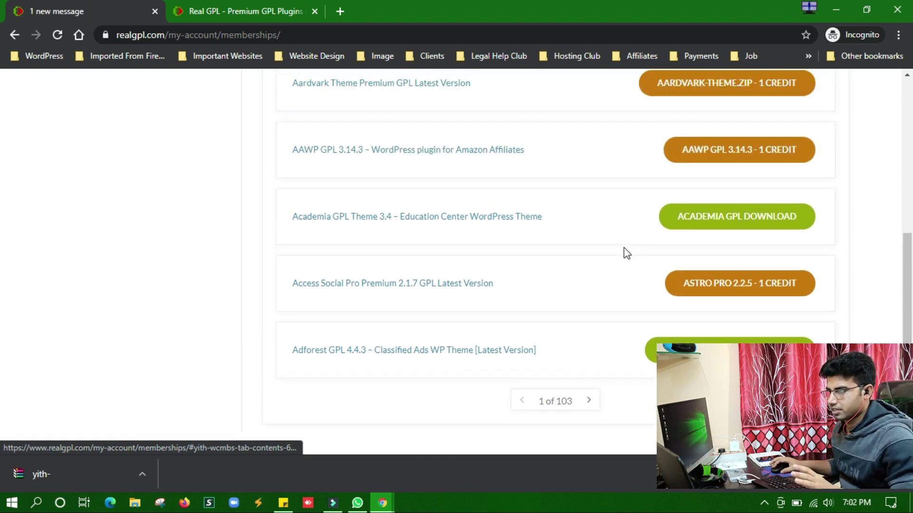
{"action": "scroll", "coordinate": [606, 257], "scroll_direction": "up", "scroll_amount": 1}
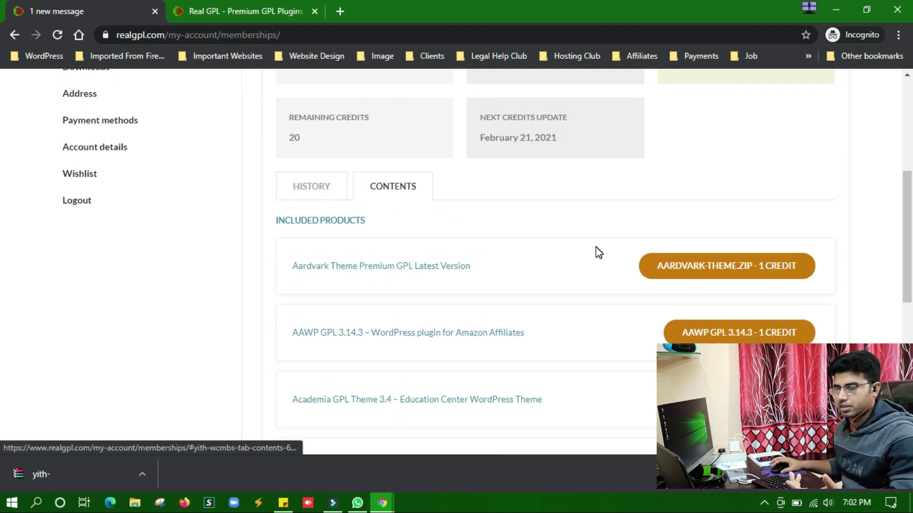
{"action": "scroll", "coordinate": [567, 258], "scroll_direction": "up", "scroll_amount": 1}
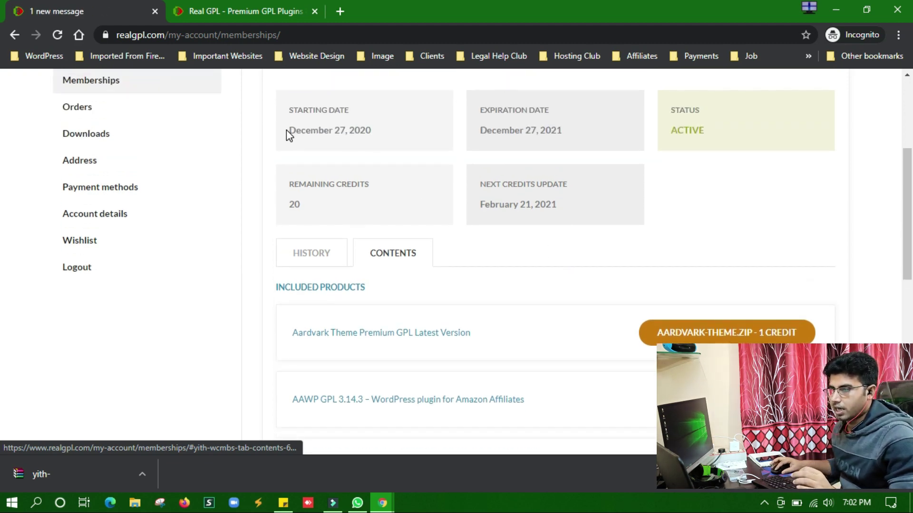
{"action": "left_click_drag", "start_coordinate": [285, 130], "coordinate": [380, 138]}
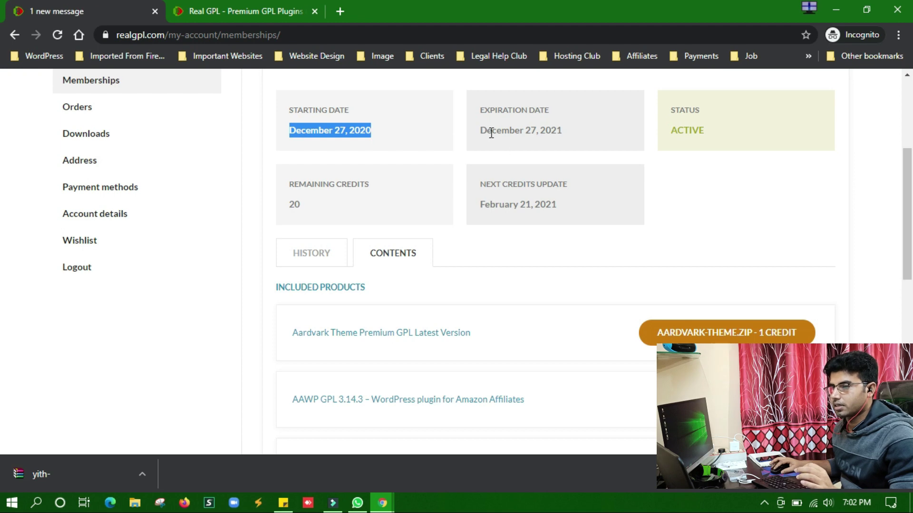
- Examine the VIP Membership's expiration date, status and remaining credits on Real GPL, and return to the new plan
{"action": "left_click_drag", "start_coordinate": [479, 130], "coordinate": [571, 130]}
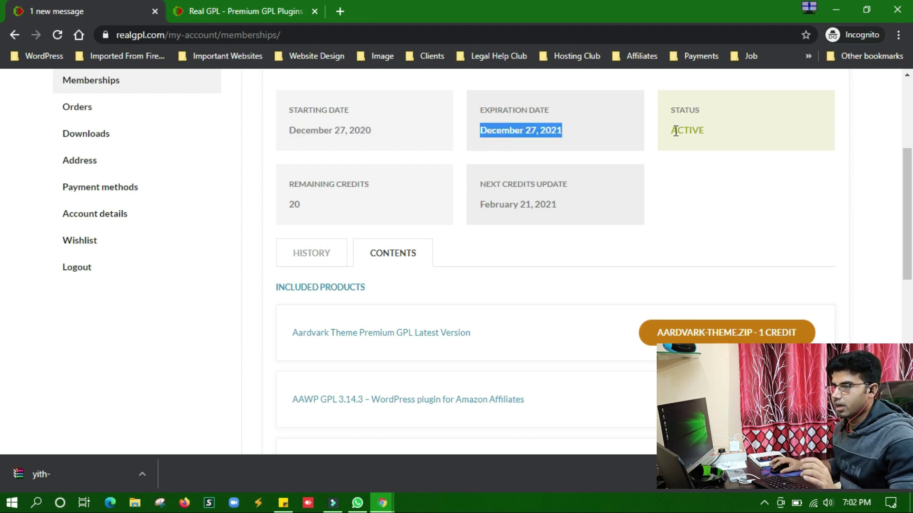
{"action": "left_click_drag", "start_coordinate": [677, 131], "coordinate": [752, 131]}
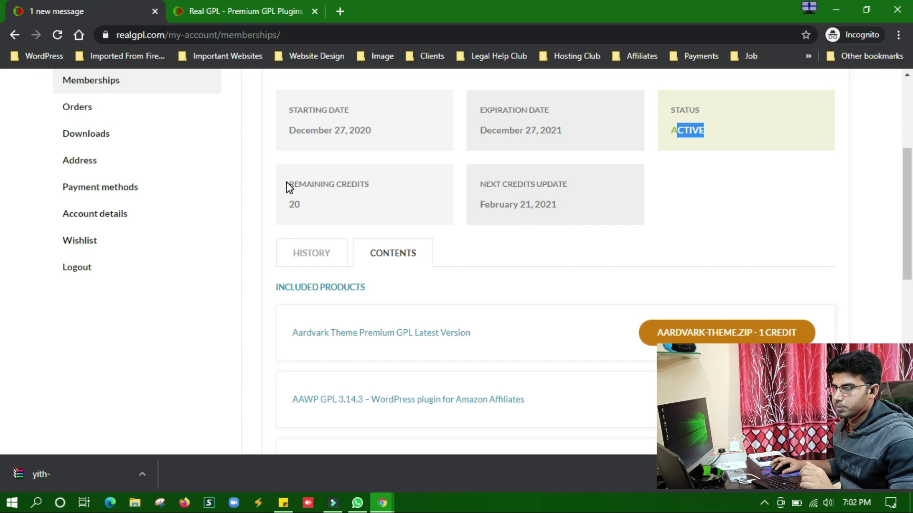
{"action": "left_click_drag", "start_coordinate": [287, 184], "coordinate": [402, 183]}
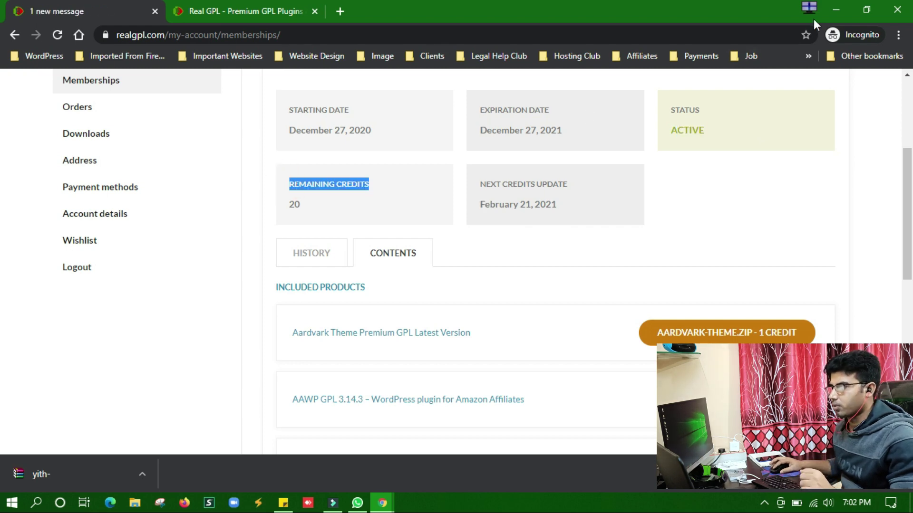
{"action": "left_click", "coordinate": [833, 1]}
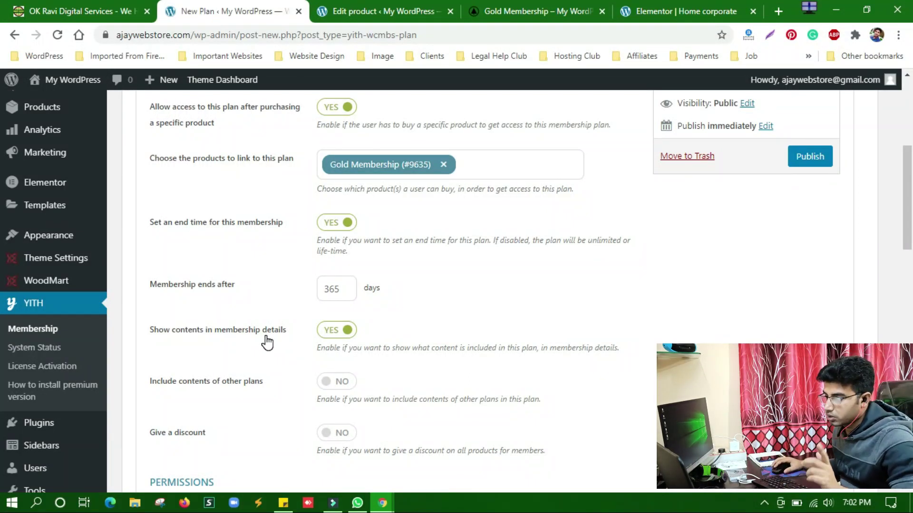
- Try the options for including contents of other plans and giving a discount, and switch both back off
{"action": "scroll", "coordinate": [321, 320], "scroll_direction": "down", "scroll_amount": 2}
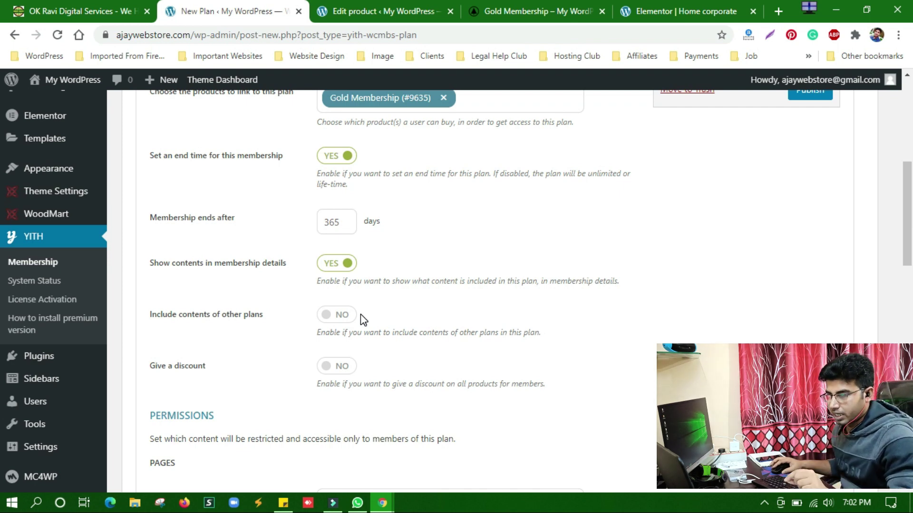
{"action": "left_click", "coordinate": [346, 316]}
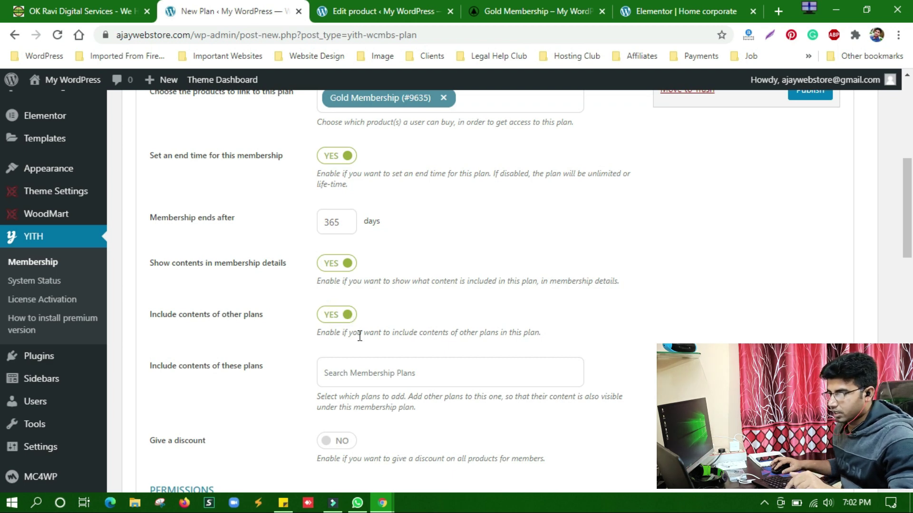
{"action": "left_click", "coordinate": [362, 374]}
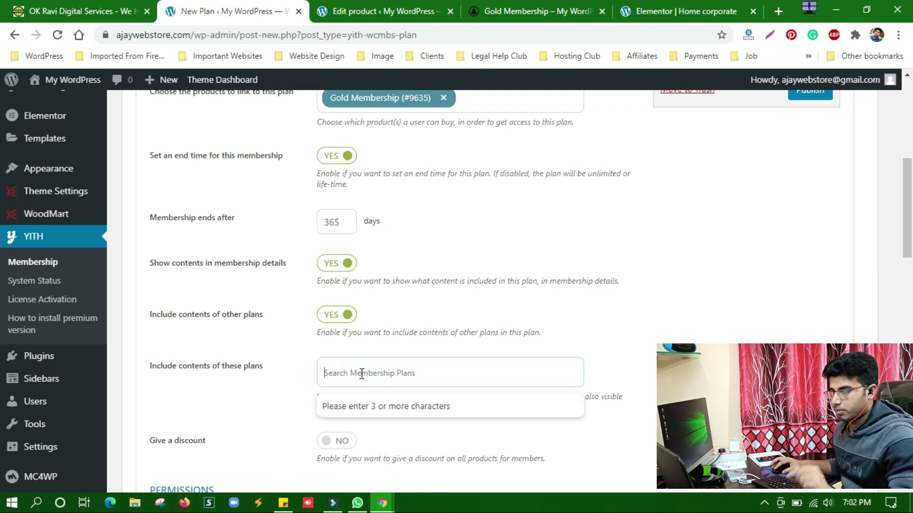
{"action": "left_click", "coordinate": [334, 316]}
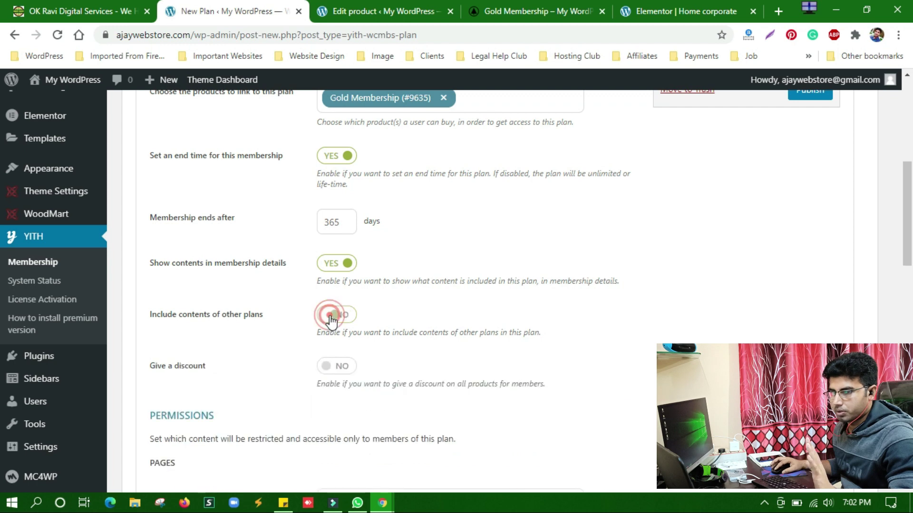
{"action": "left_click", "coordinate": [332, 367]}
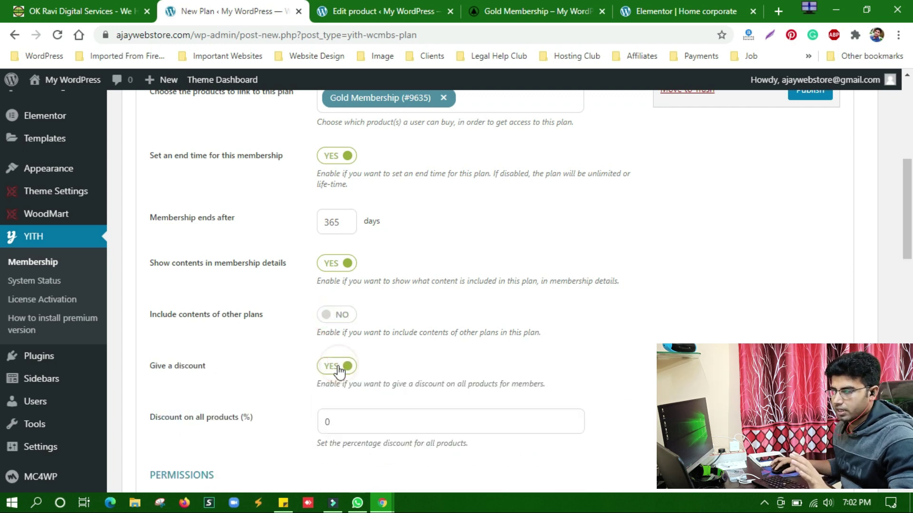
{"action": "left_click", "coordinate": [332, 372]}
- Open the search for pages accessible with this plan in the Permissions section
{"action": "scroll", "coordinate": [512, 316], "scroll_direction": "down", "scroll_amount": 4}
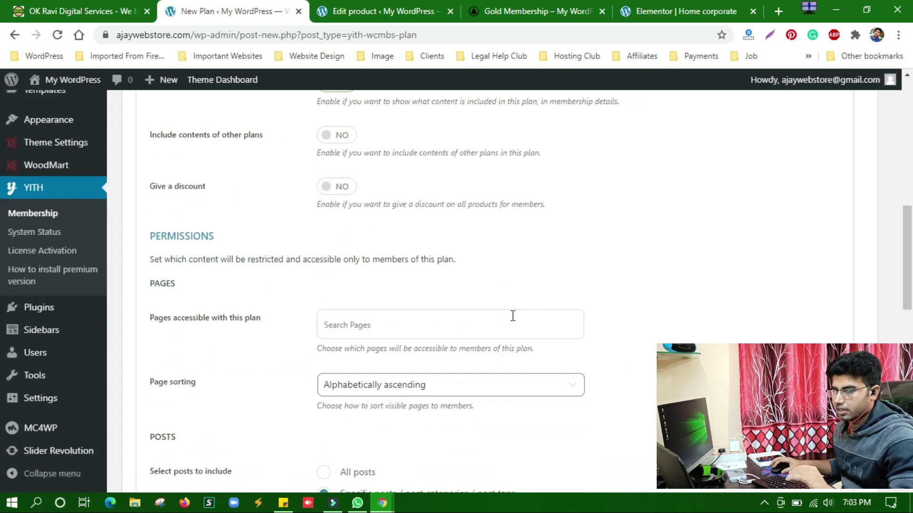
{"action": "left_click", "coordinate": [380, 298]}
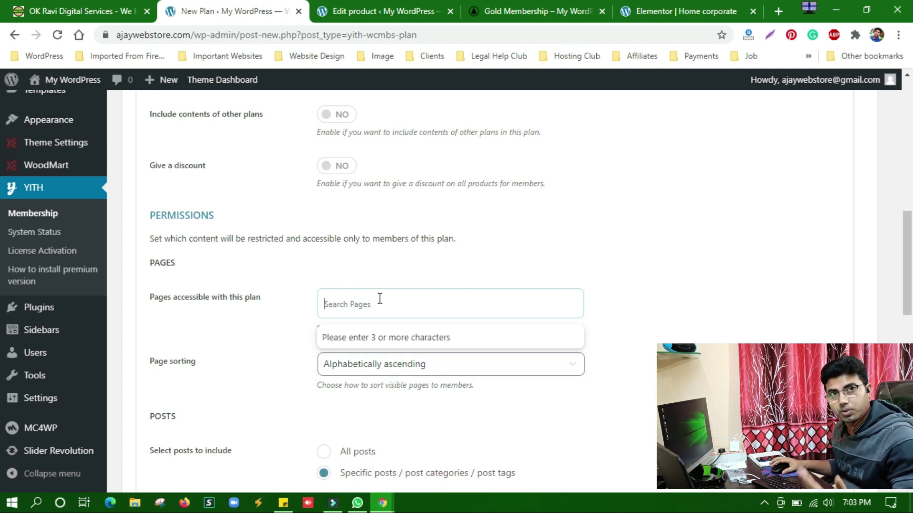
{"action": "left_click", "coordinate": [380, 298]}
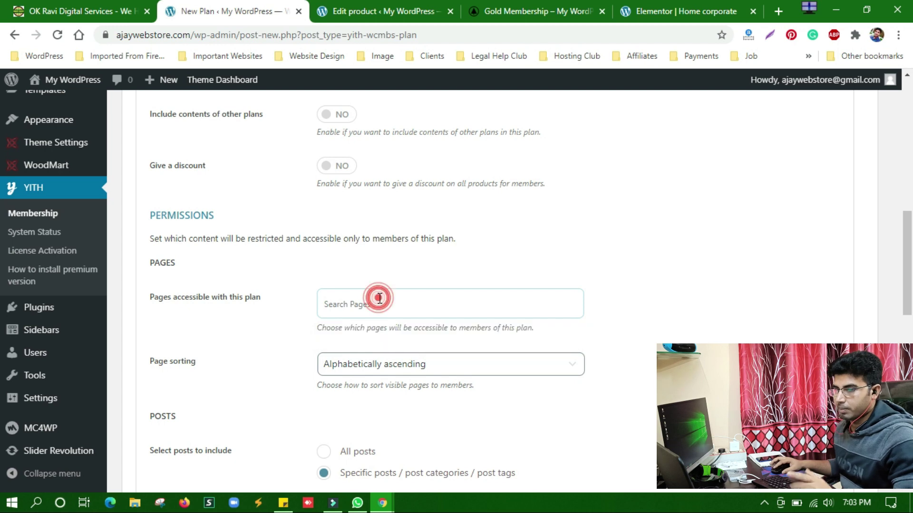
{"action": "left_click", "coordinate": [369, 303]}
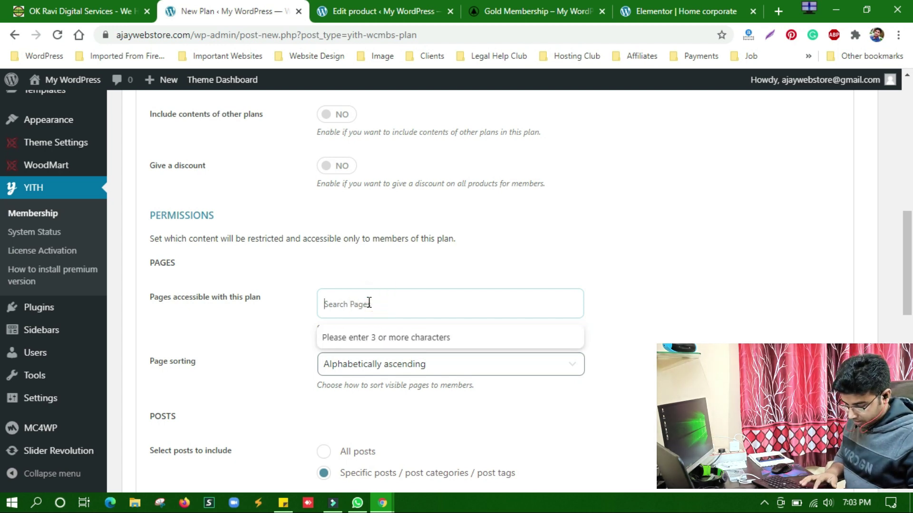
{"action": "left_click", "coordinate": [423, 12]}
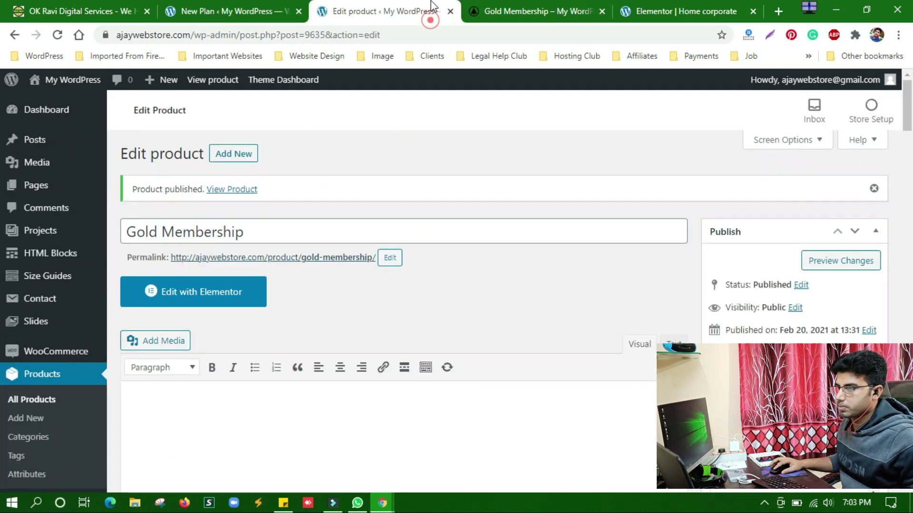
{"action": "left_click", "coordinate": [495, 14]}
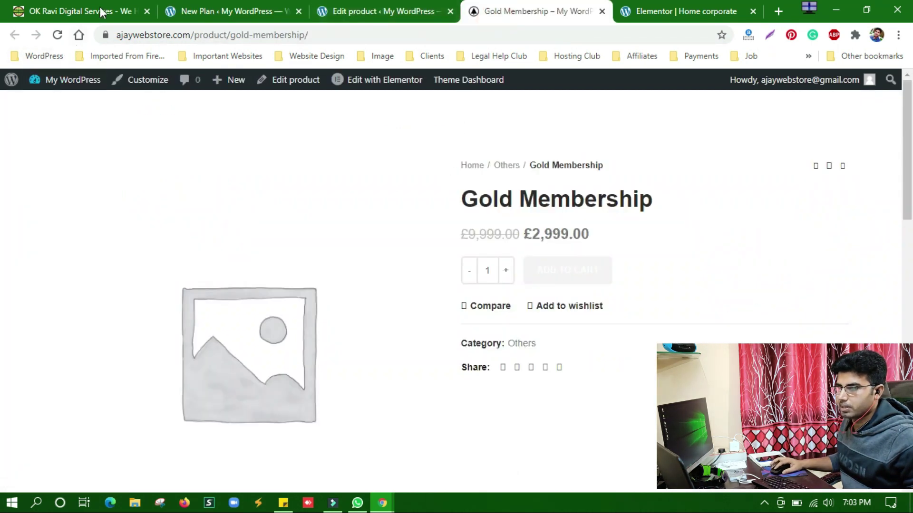
{"action": "left_click", "coordinate": [322, 6]}
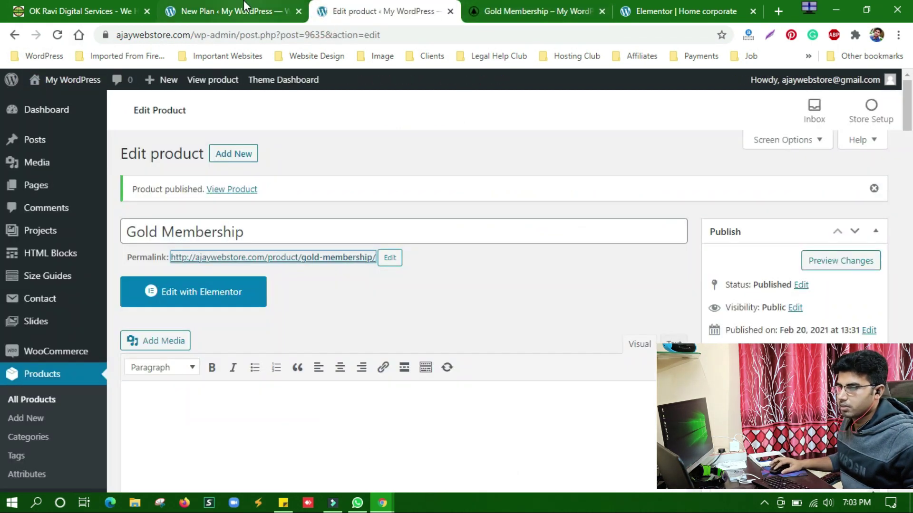
{"action": "left_click", "coordinate": [233, 10]}
- Search the pages for "about" and make the Contact Us 2 page accessible with this plan
{"action": "left_click", "coordinate": [399, 295]}
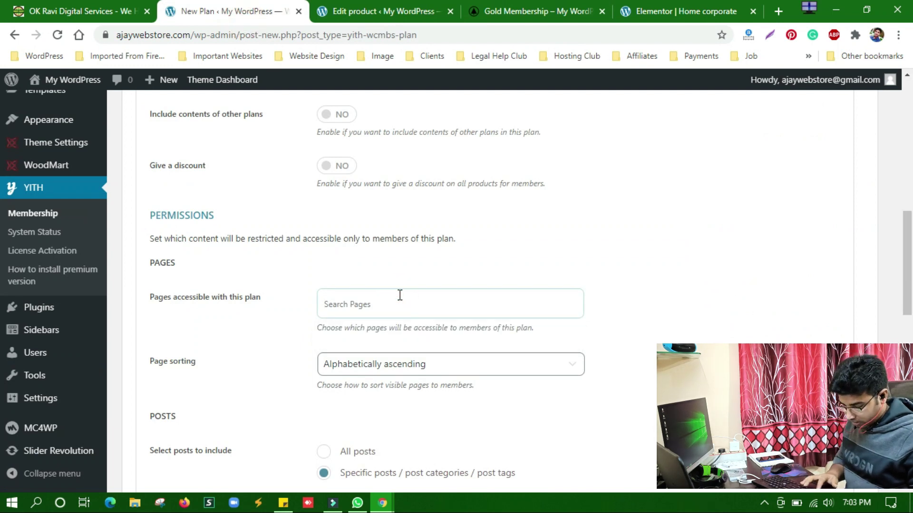
{"action": "type", "text": "abo"}
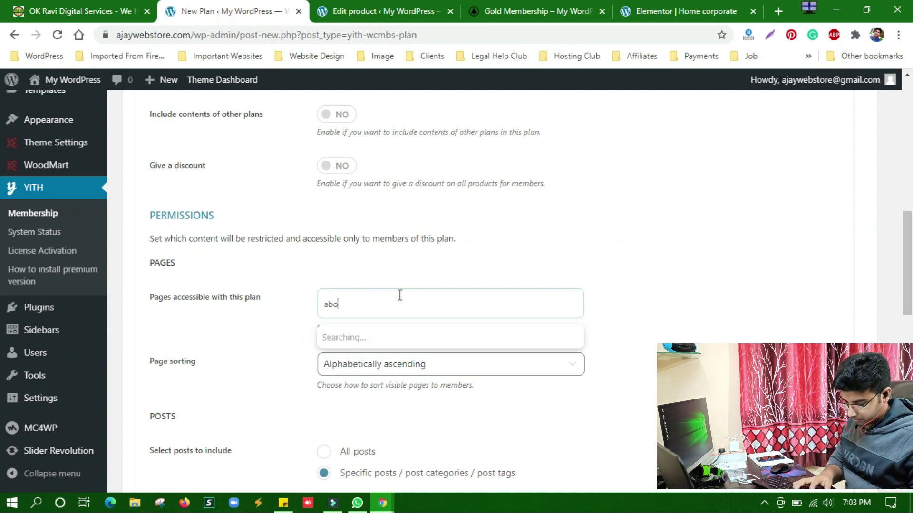
{"action": "type", "text": "ut"}
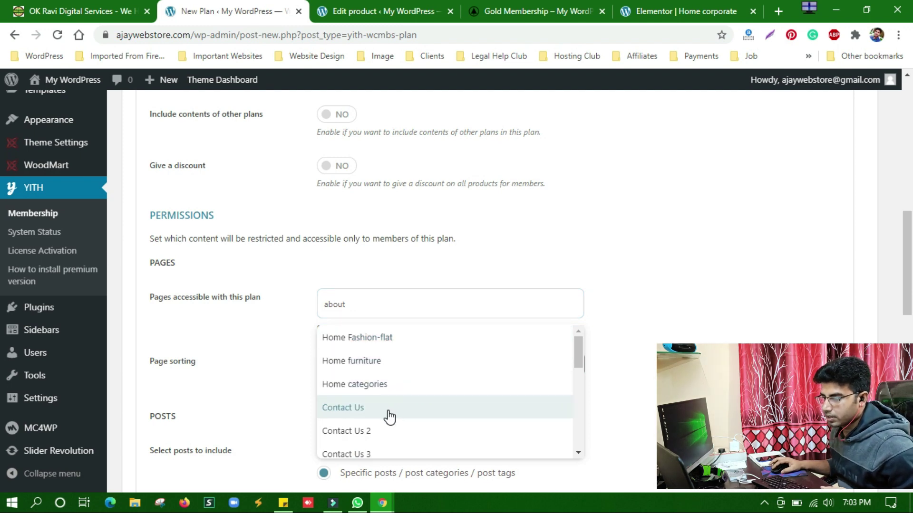
{"action": "left_click", "coordinate": [376, 430]}
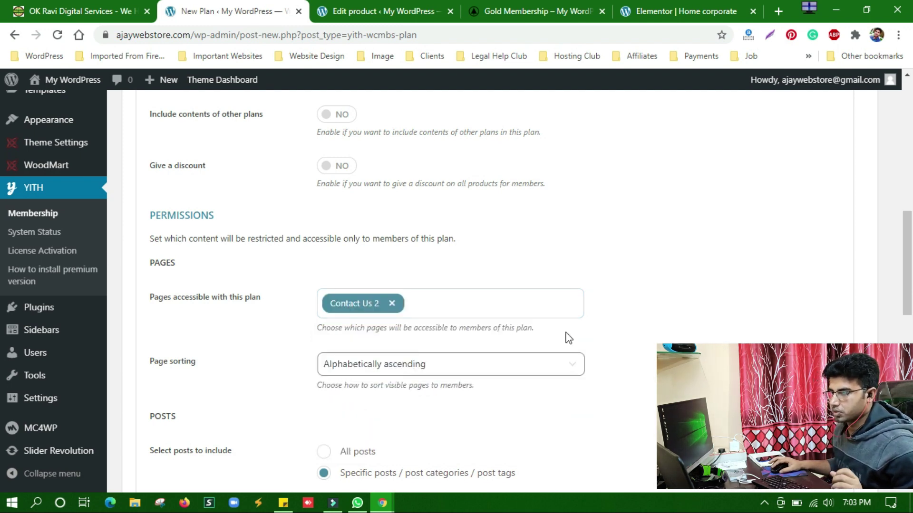
- Review the available page sorting choices and the permission settings for posts
{"action": "scroll", "coordinate": [680, 302], "scroll_direction": "down", "scroll_amount": 3}
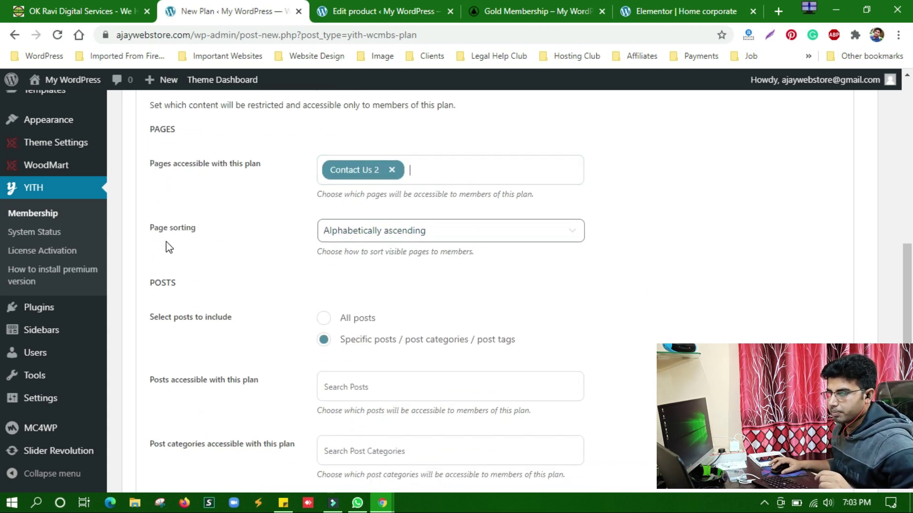
{"action": "left_click", "coordinate": [405, 232]}
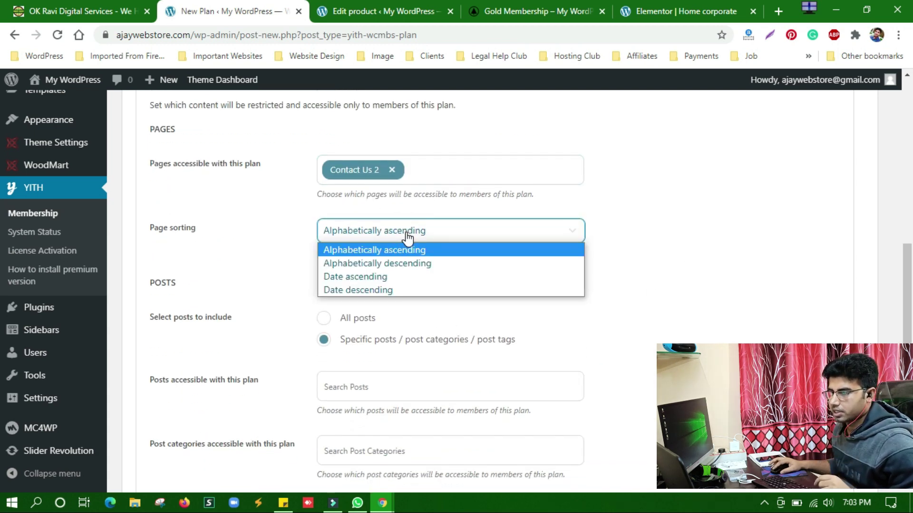
{"action": "left_click", "coordinate": [655, 190]}
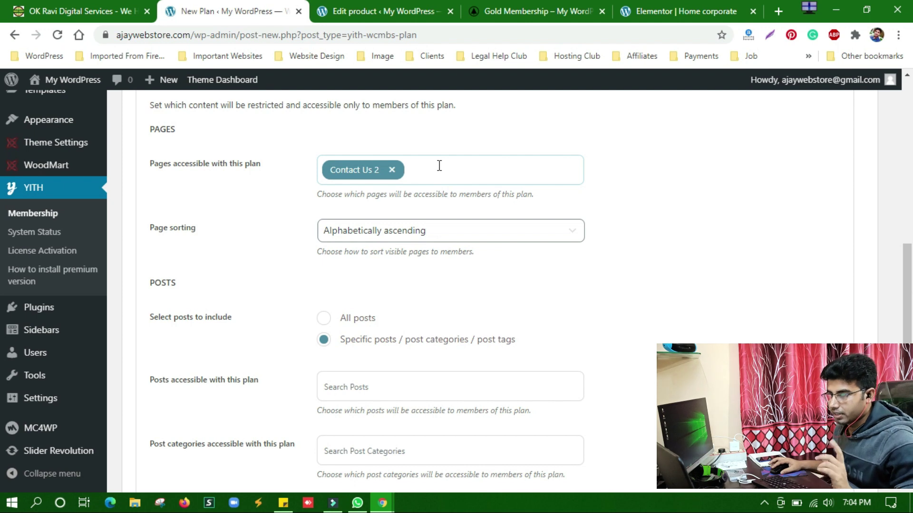
{"action": "scroll", "coordinate": [452, 277], "scroll_direction": "down", "scroll_amount": 1}
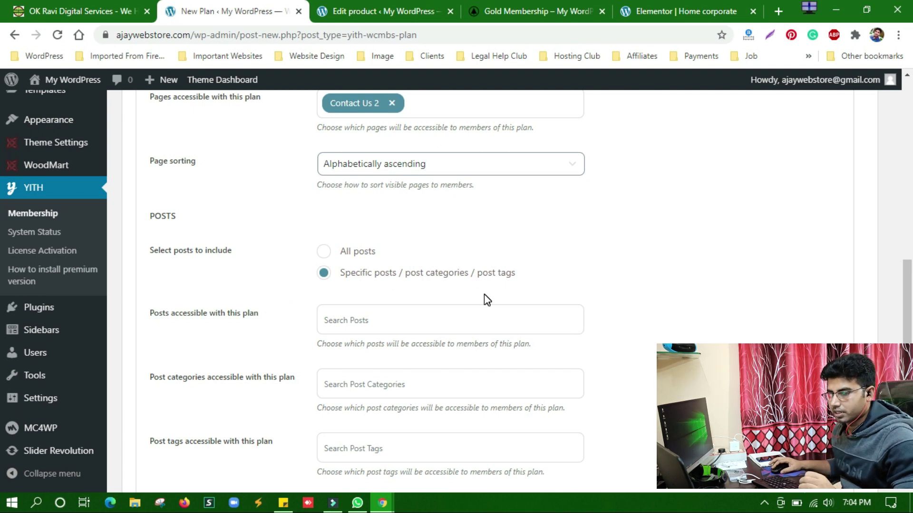
- Keep product access limited to specific products and add Construction WordPress Theme GPL Version 3.3, searching for "constru"
{"action": "scroll", "coordinate": [487, 292], "scroll_direction": "down", "scroll_amount": 5}
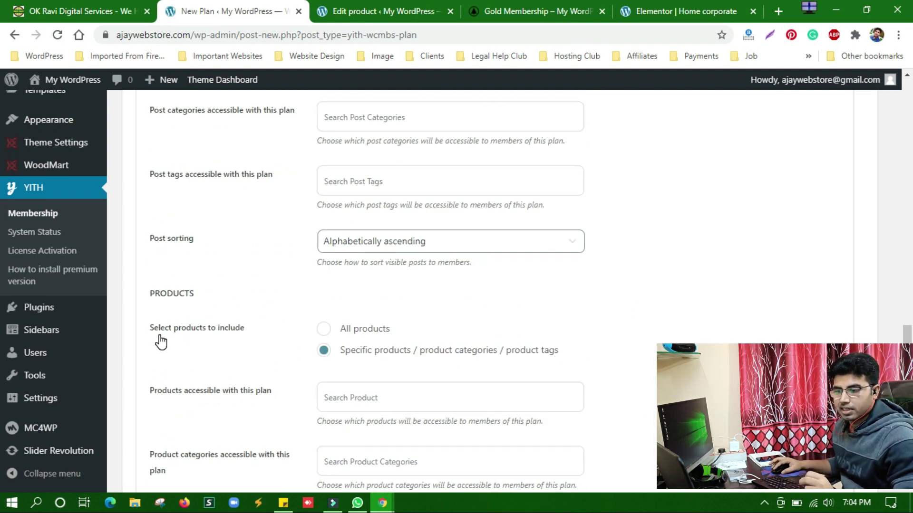
{"action": "left_click", "coordinate": [326, 331]}
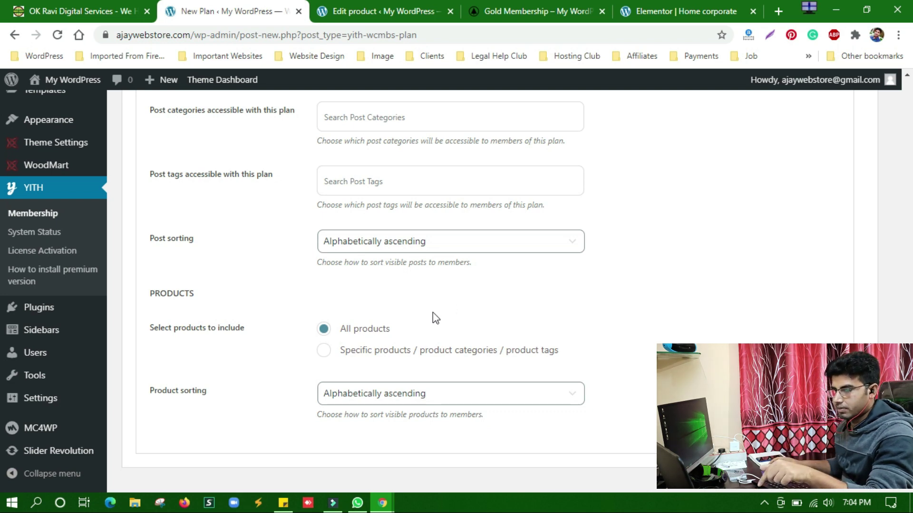
{"action": "left_click", "coordinate": [345, 355]}
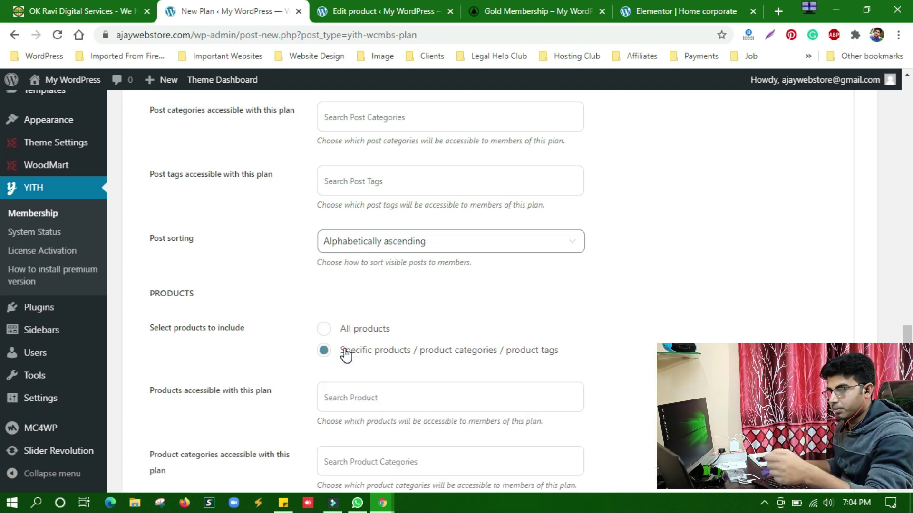
{"action": "scroll", "coordinate": [509, 326], "scroll_direction": "down", "scroll_amount": 3}
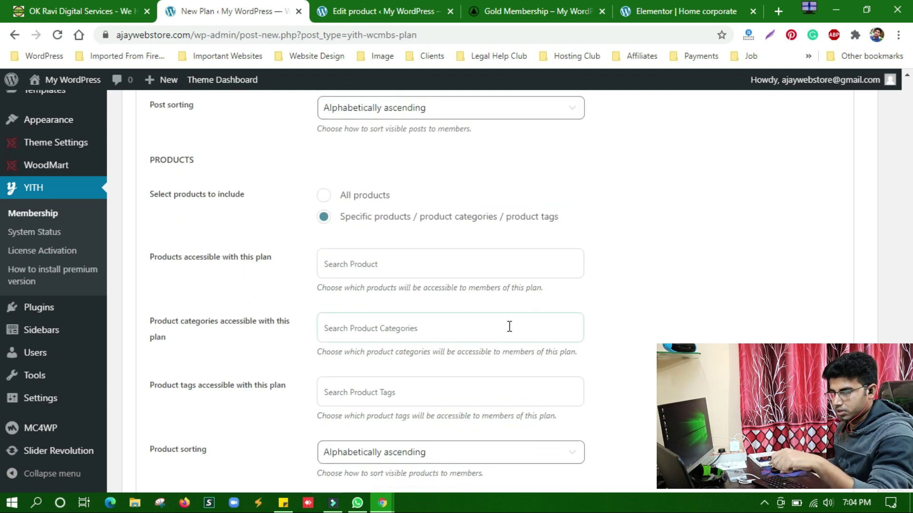
{"action": "left_click", "coordinate": [389, 263]}
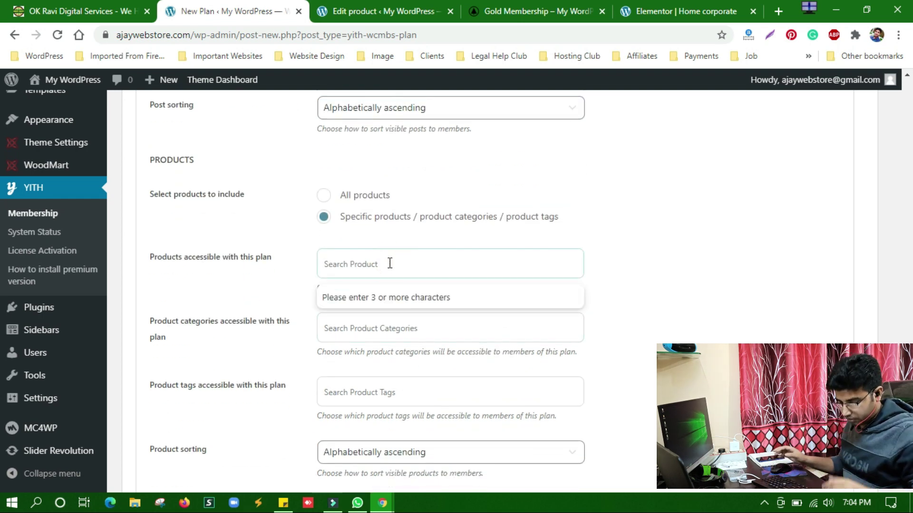
{"action": "type", "text": "con"}
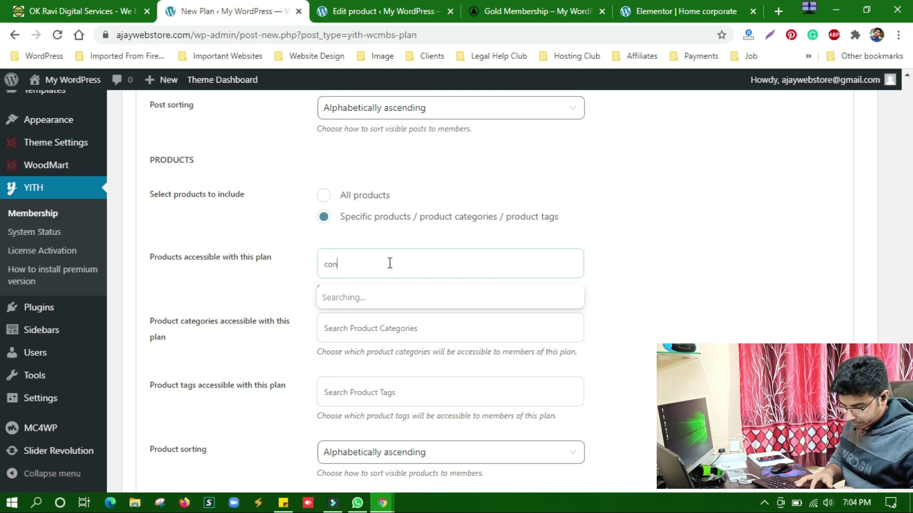
{"action": "type", "text": "stru"}
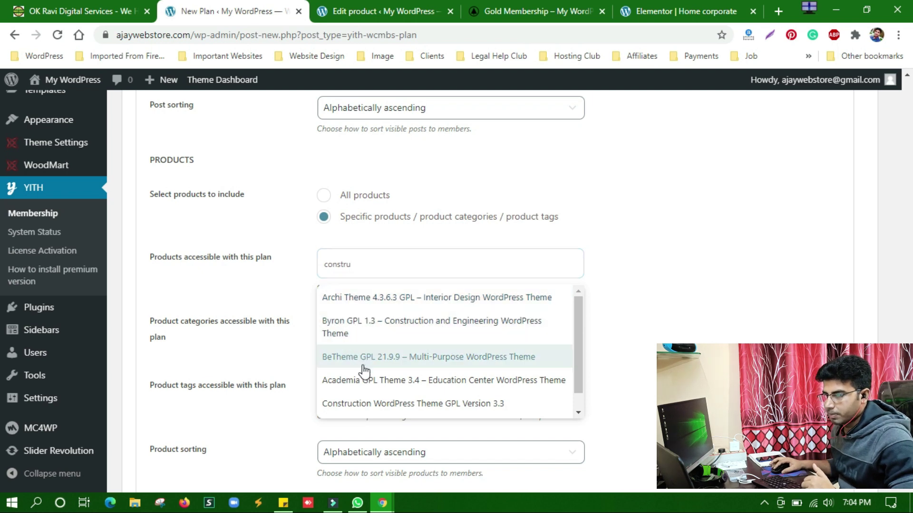
{"action": "left_click", "coordinate": [346, 403]}
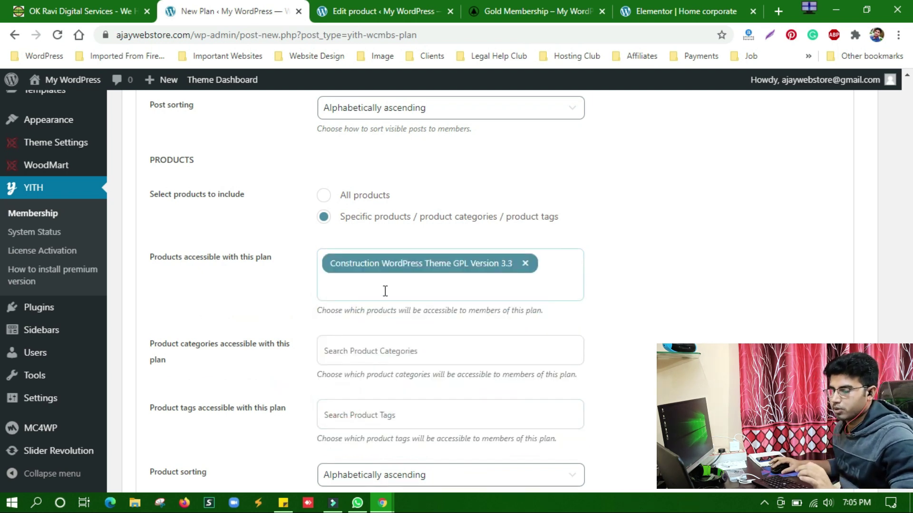
- Search for "archit" and add Archi Theme 4.3.6.3 GPL – Interior Design WordPress Theme to the plan's accessible products
{"action": "type", "text": "arc"}
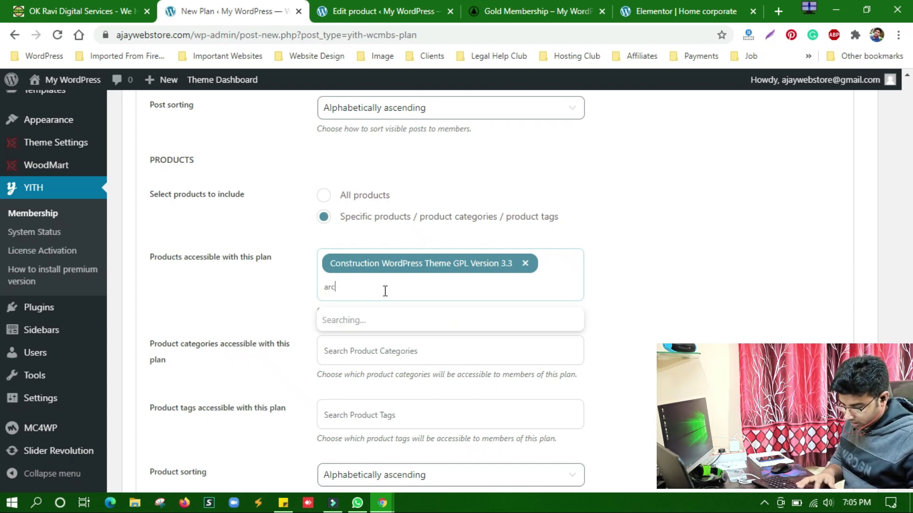
{"action": "type", "text": "hit"}
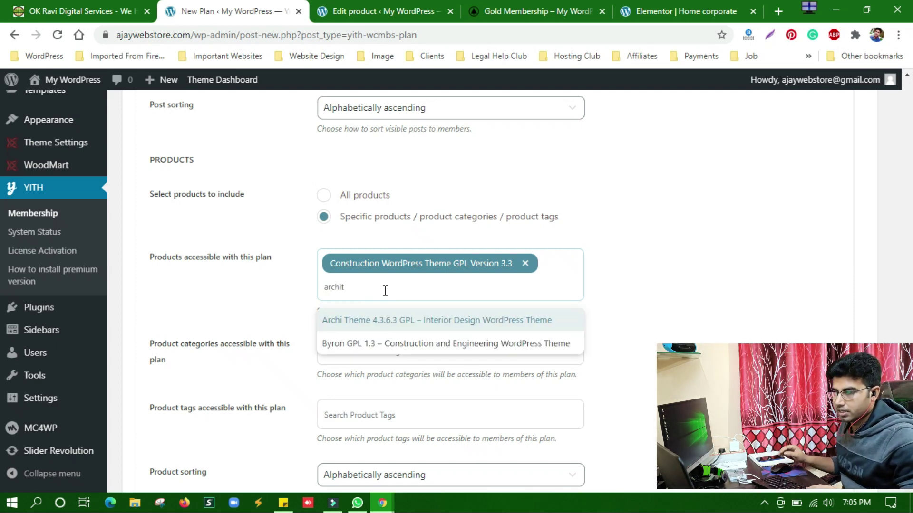
{"action": "left_click", "coordinate": [379, 321]}
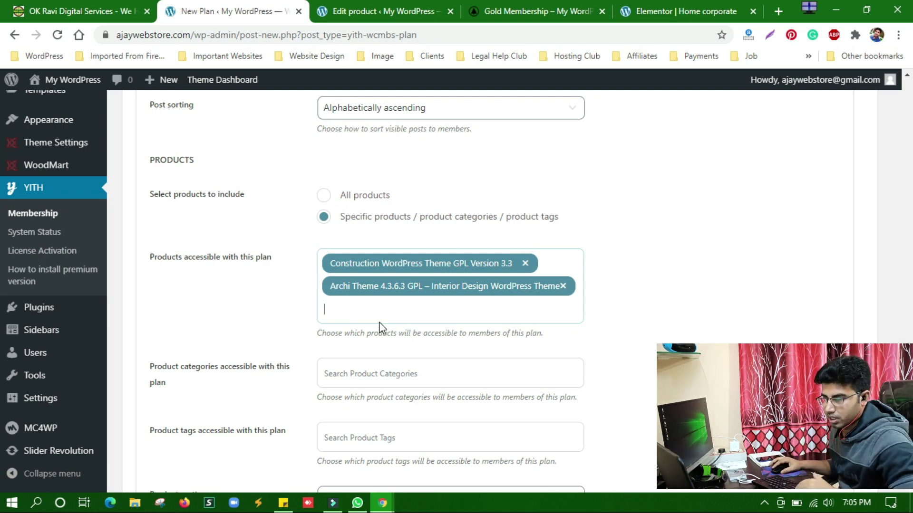
- Search the product categories for "theme" and make WP GPL Themes accessible with this plan
{"action": "scroll", "coordinate": [379, 327], "scroll_direction": "down", "scroll_amount": 1}
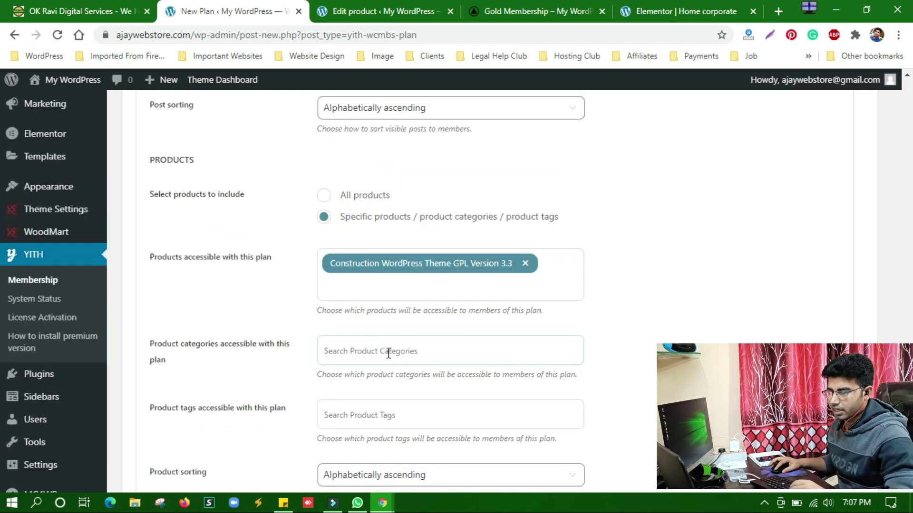
{"action": "left_click", "coordinate": [388, 352]}
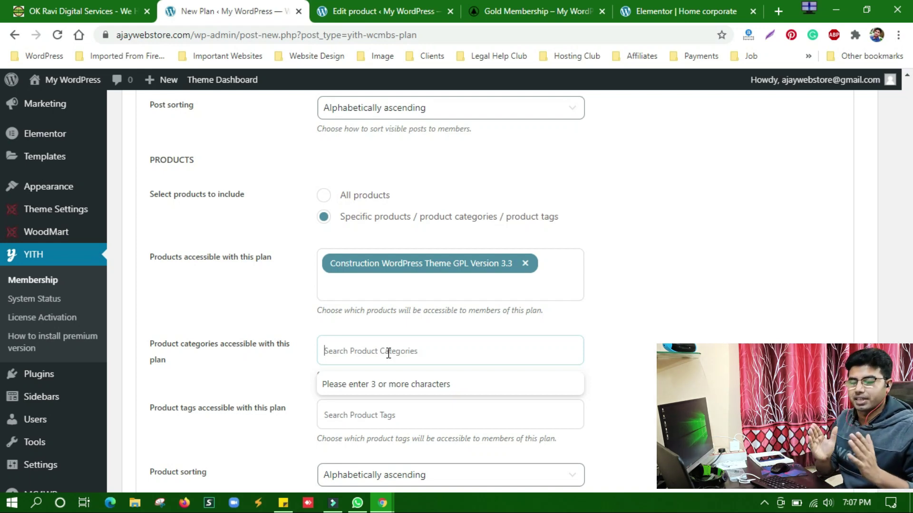
{"action": "type", "text": "th"}
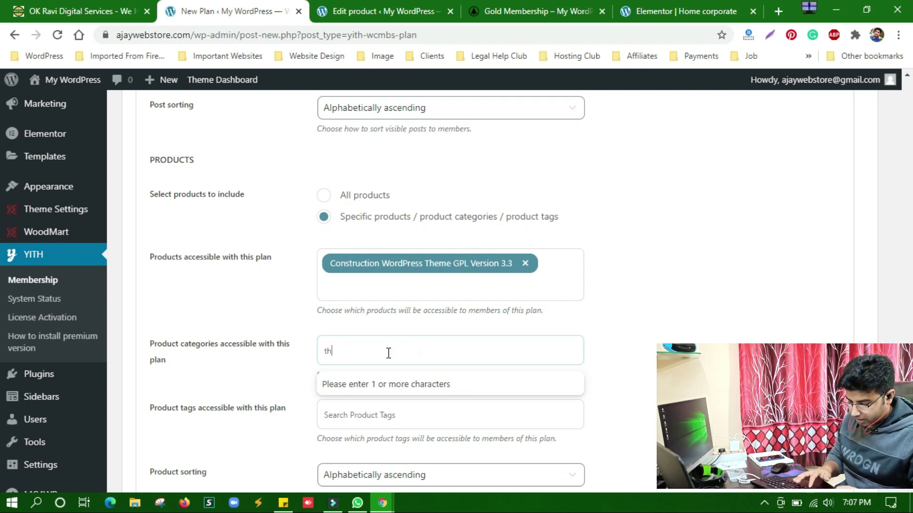
{"action": "type", "text": "eme"}
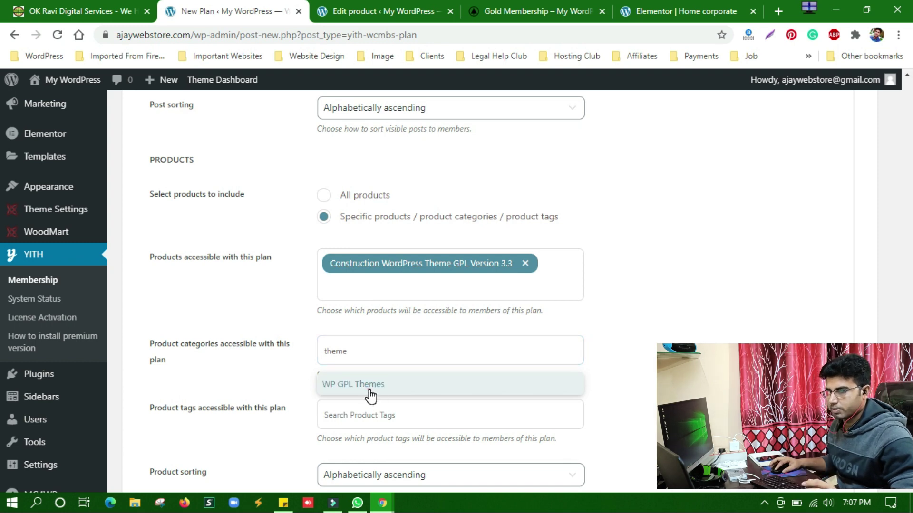
{"action": "left_click", "coordinate": [370, 390]}
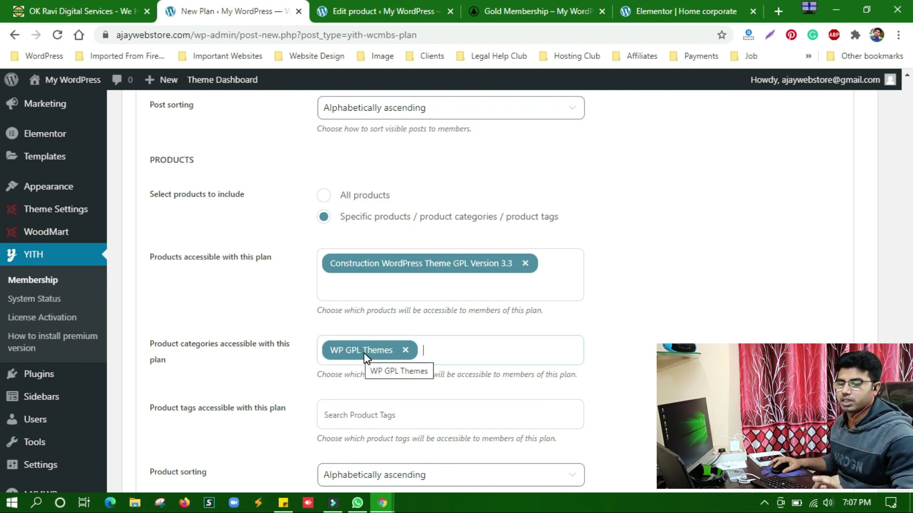
- Select the WP GPL Themes category on the Gold Membership product's edit page and return to the new plan
{"action": "left_click", "coordinate": [394, 9]}
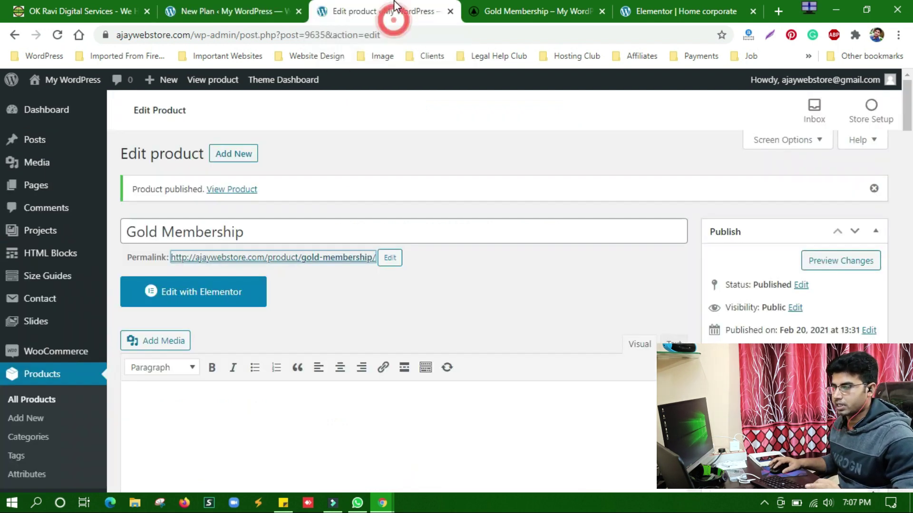
{"action": "scroll", "coordinate": [740, 285], "scroll_direction": "down", "scroll_amount": 5}
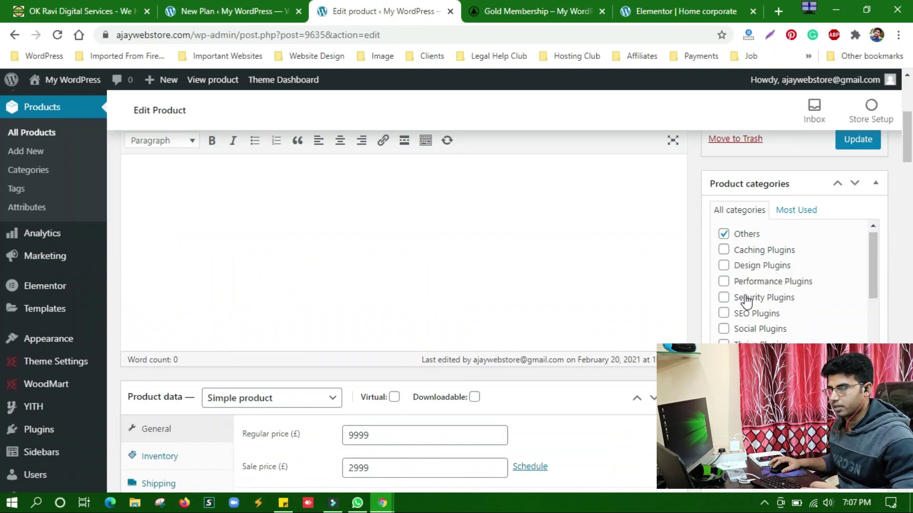
{"action": "scroll", "coordinate": [785, 289], "scroll_direction": "down", "scroll_amount": 2}
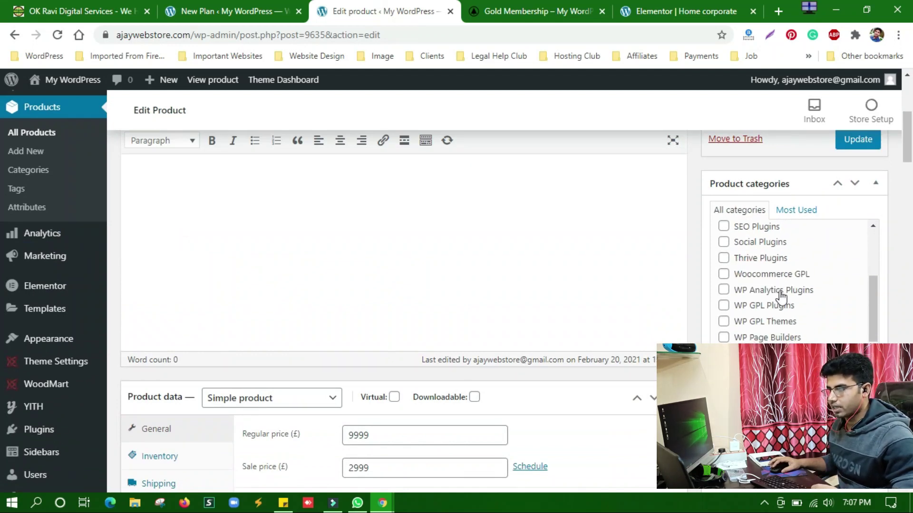
{"action": "left_click", "coordinate": [723, 322]}
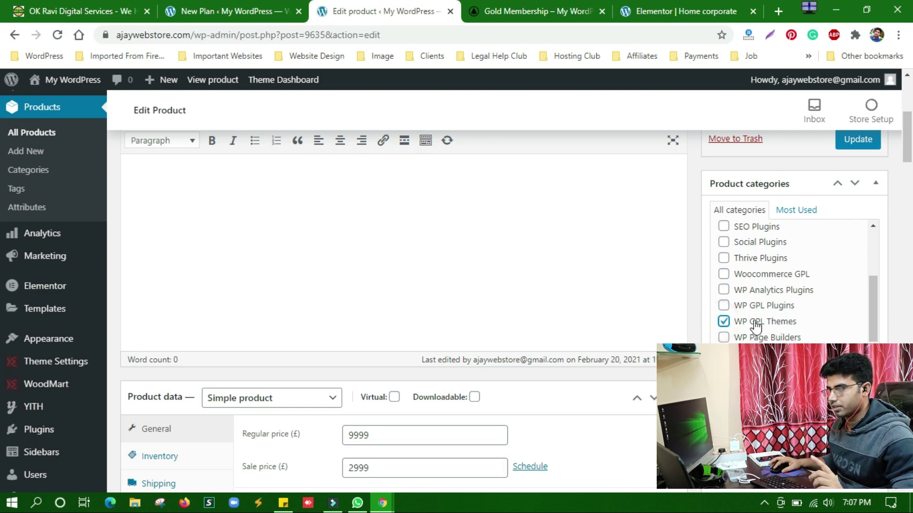
{"action": "left_click", "coordinate": [228, 11]}
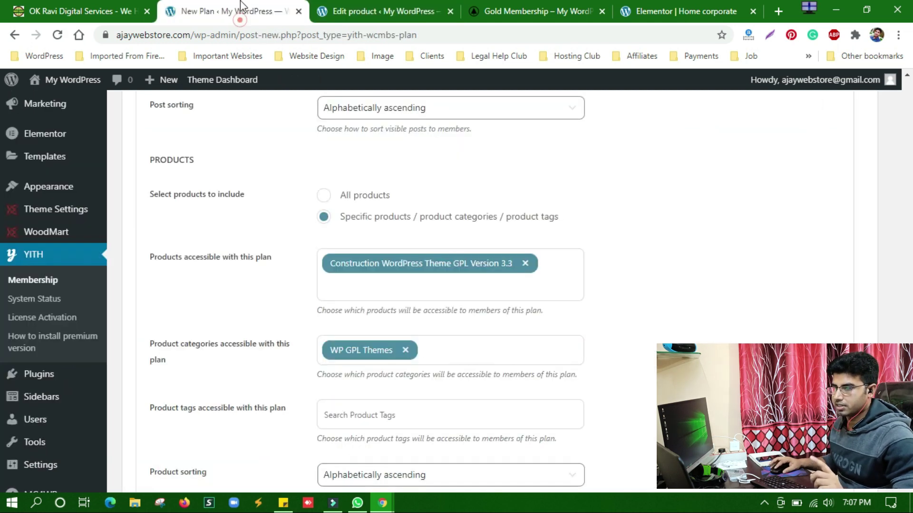
- Review the plan's product tags setting and the available product sorting choices
{"action": "scroll", "coordinate": [488, 304], "scroll_direction": "down", "scroll_amount": 2}
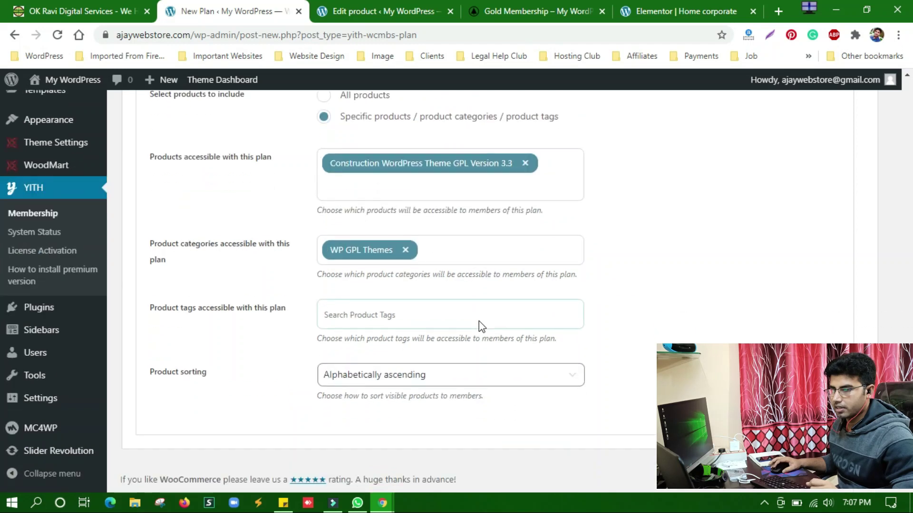
{"action": "left_click", "coordinate": [381, 315]}
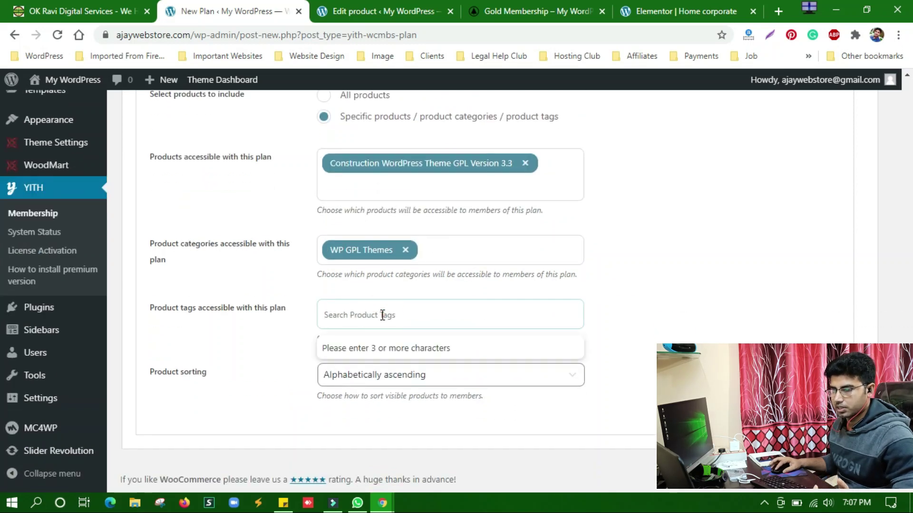
{"action": "left_click", "coordinate": [782, 314]}
{"action": "left_click", "coordinate": [502, 375]}
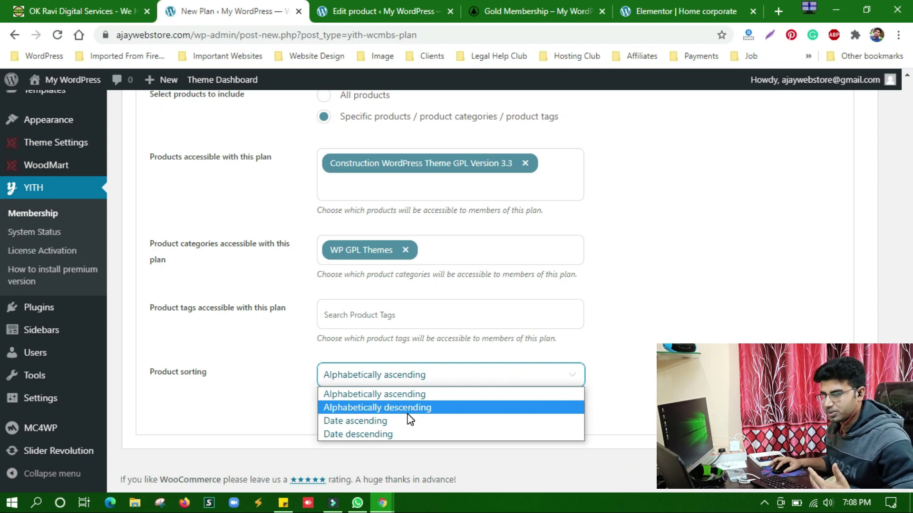
{"action": "left_click", "coordinate": [717, 289]}
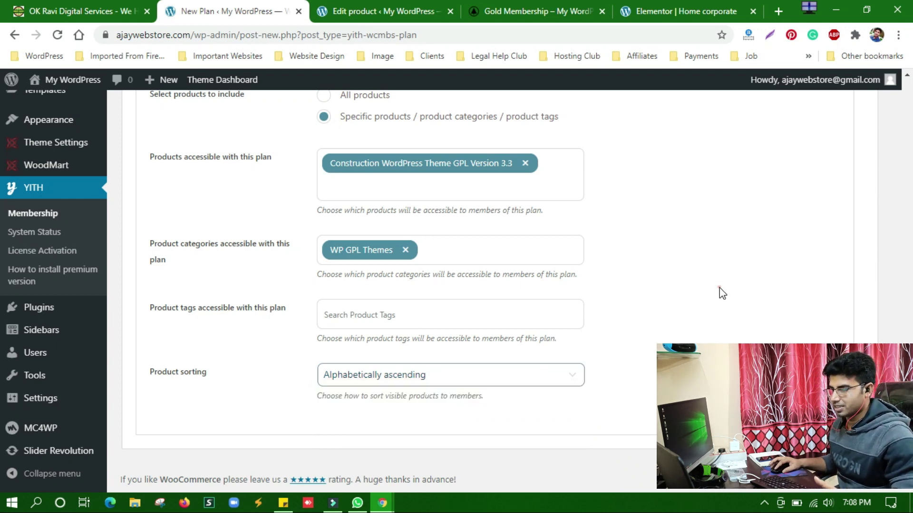
- Switch to the Real GPL memberships page and view the second page of its downloadable items, then minimize that window
{"action": "mouse_move", "coordinate": [383, 503]}
{"action": "left_click", "coordinate": [444, 457]}
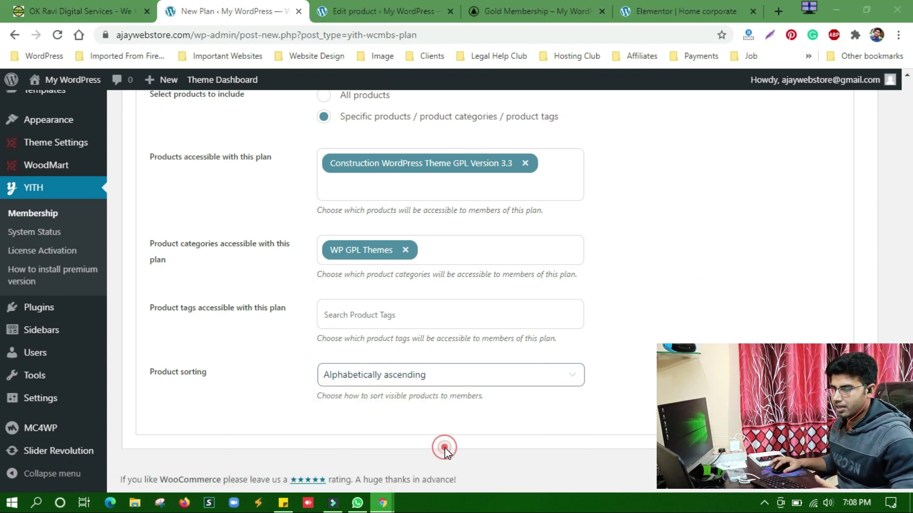
{"action": "scroll", "coordinate": [653, 334], "scroll_direction": "down", "scroll_amount": 7}
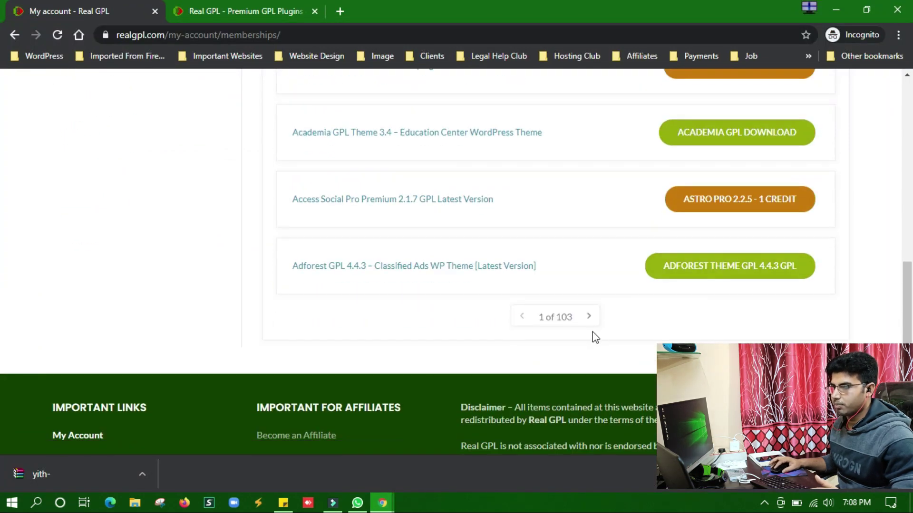
{"action": "left_click", "coordinate": [588, 316]}
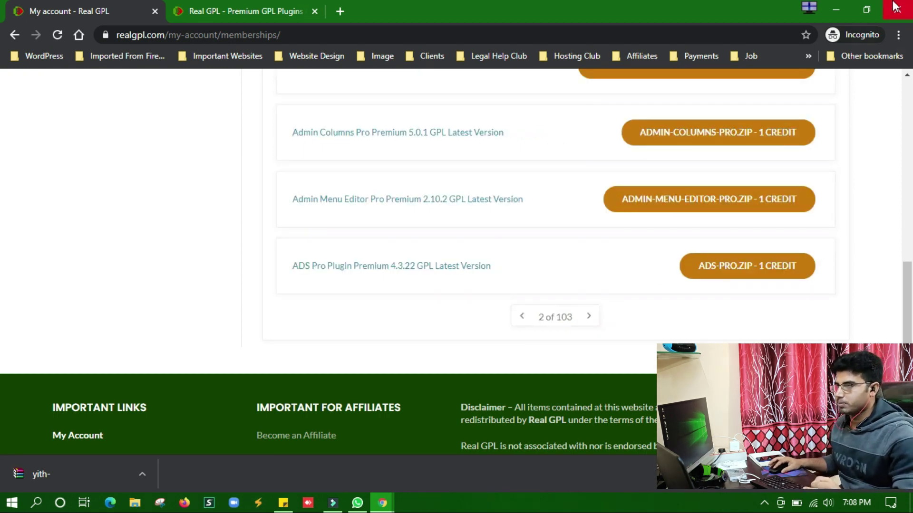
{"action": "left_click", "coordinate": [831, 3]}
- Publish the Gold Membership plan with its linked product, 365-day duration and content permissions
{"action": "scroll", "coordinate": [322, 257], "scroll_direction": "up", "scroll_amount": 6}
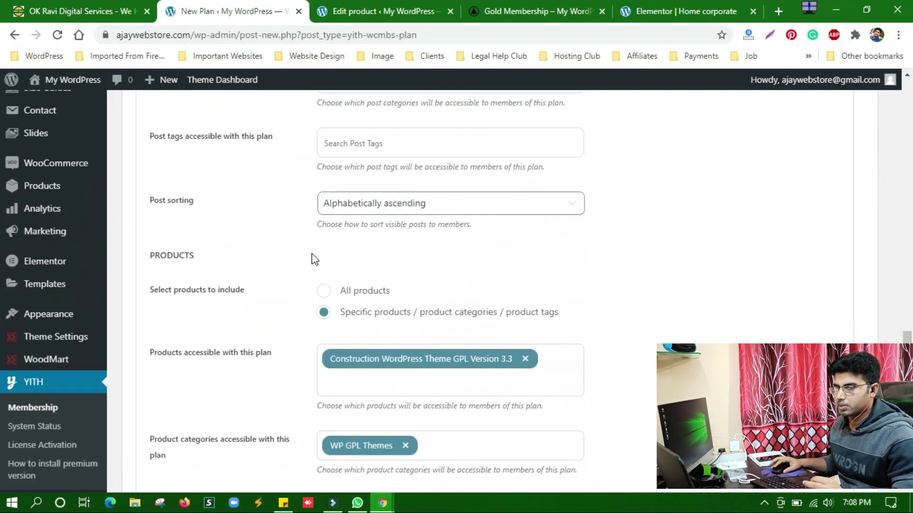
{"action": "scroll", "coordinate": [363, 327], "scroll_direction": "up", "scroll_amount": 1}
{"action": "scroll", "coordinate": [363, 330], "scroll_direction": "down", "scroll_amount": 6}
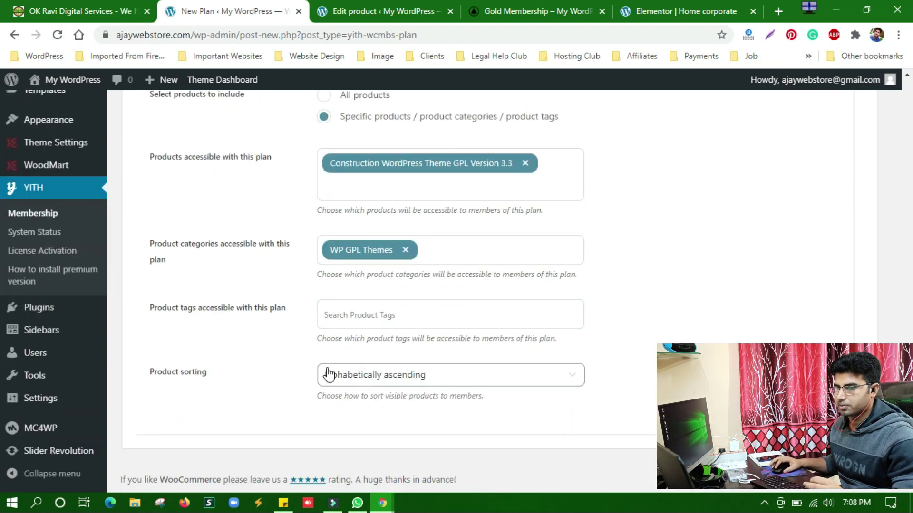
{"action": "scroll", "coordinate": [328, 374], "scroll_direction": "up", "scroll_amount": 7}
{"action": "scroll", "coordinate": [535, 327], "scroll_direction": "up", "scroll_amount": 10}
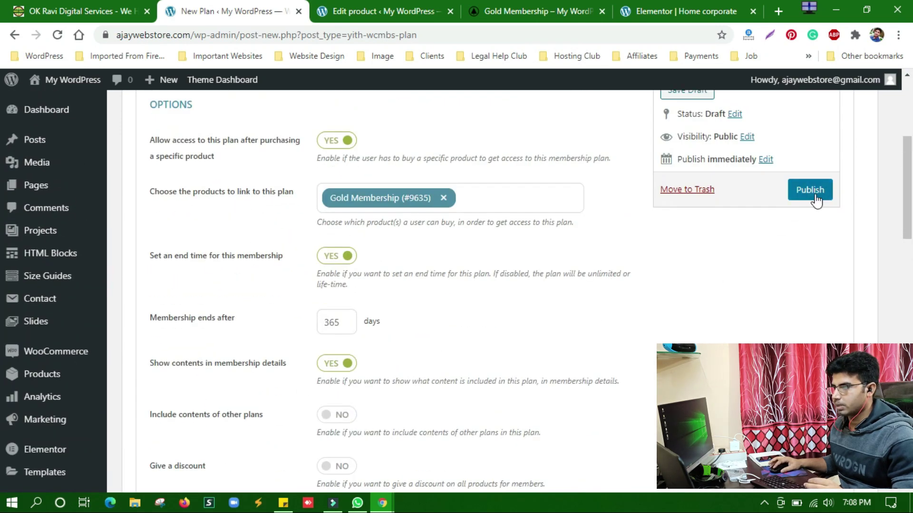
{"action": "left_click", "coordinate": [823, 191]}
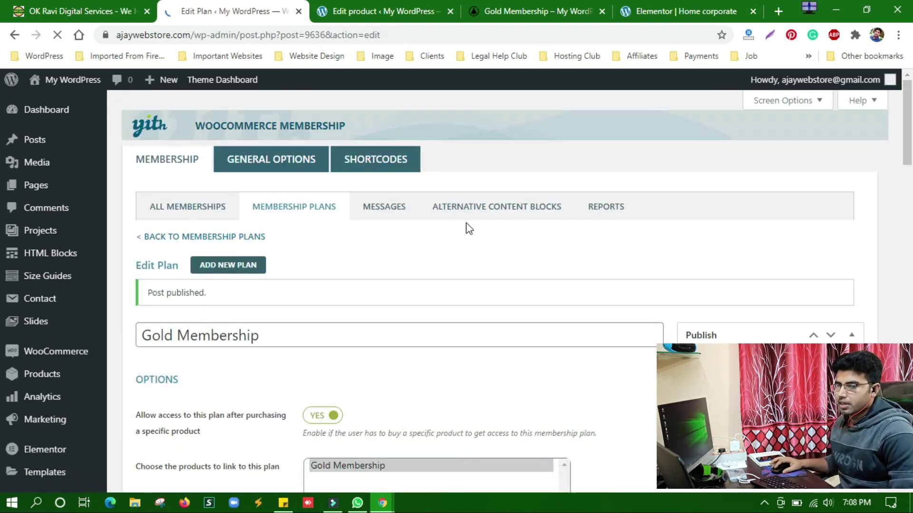
- Check the published plan's linked product against the Gold Membership product page in the store
{"action": "scroll", "coordinate": [346, 351], "scroll_direction": "down", "scroll_amount": 3}
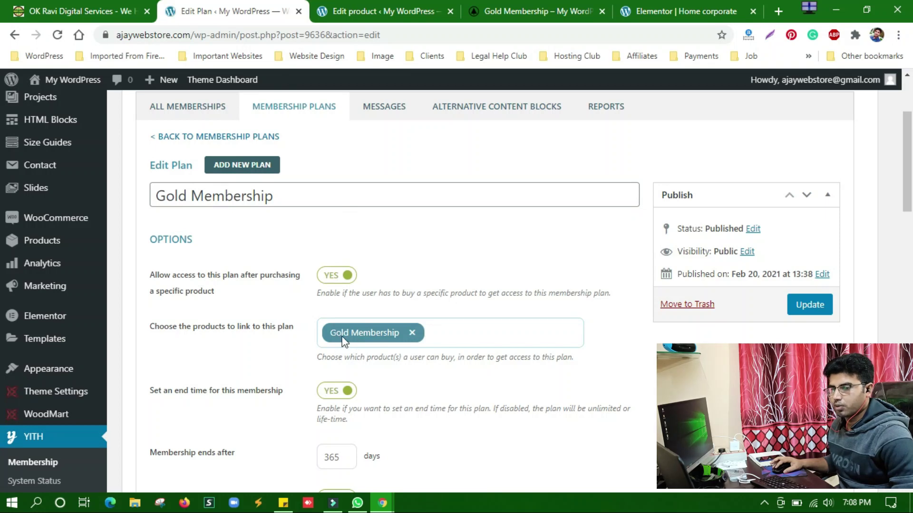
{"action": "left_click", "coordinate": [526, 10]}
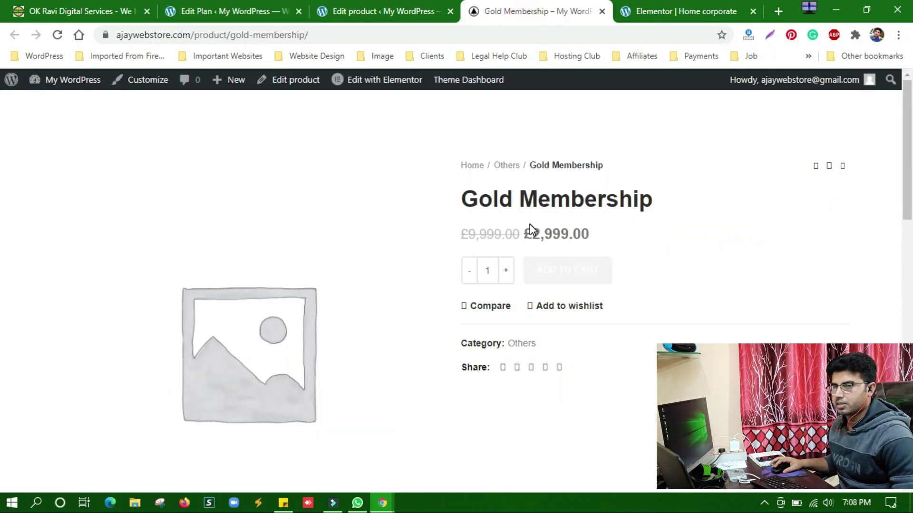
{"action": "left_click", "coordinate": [174, 10]}
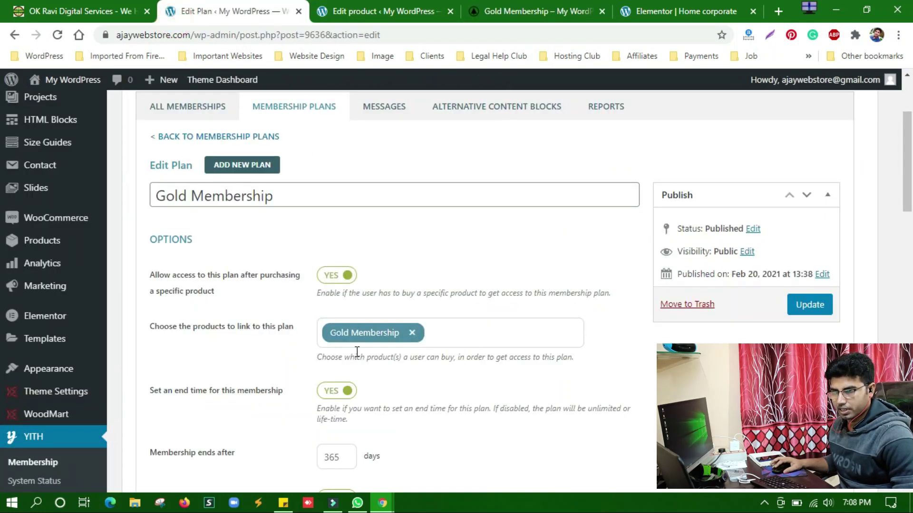
{"action": "scroll", "coordinate": [454, 205], "scroll_direction": "up", "scroll_amount": 3}
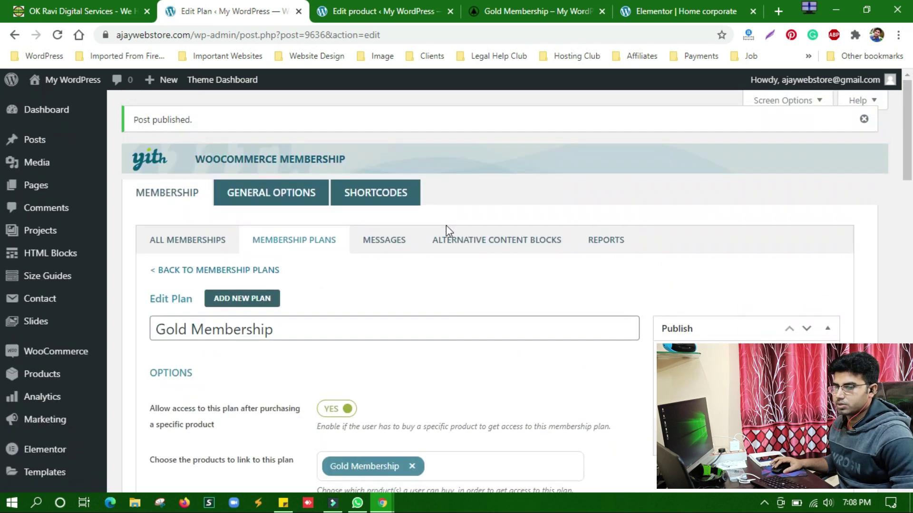
- Open Flooring GPL 4.5.1 – Paving and Tiling Services Theme for editing in a new browser tab from the list of all products
{"action": "left_click", "coordinate": [420, 12]}
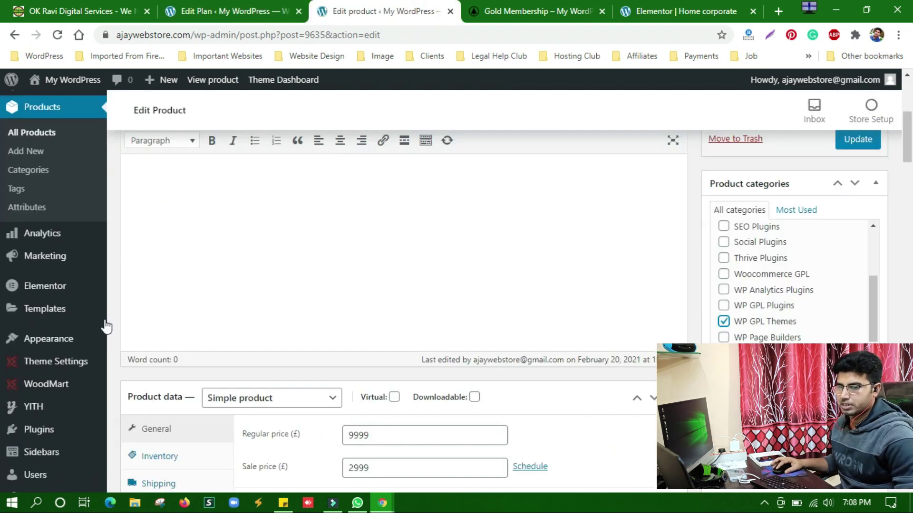
{"action": "scroll", "coordinate": [48, 389], "scroll_direction": "down", "scroll_amount": 3}
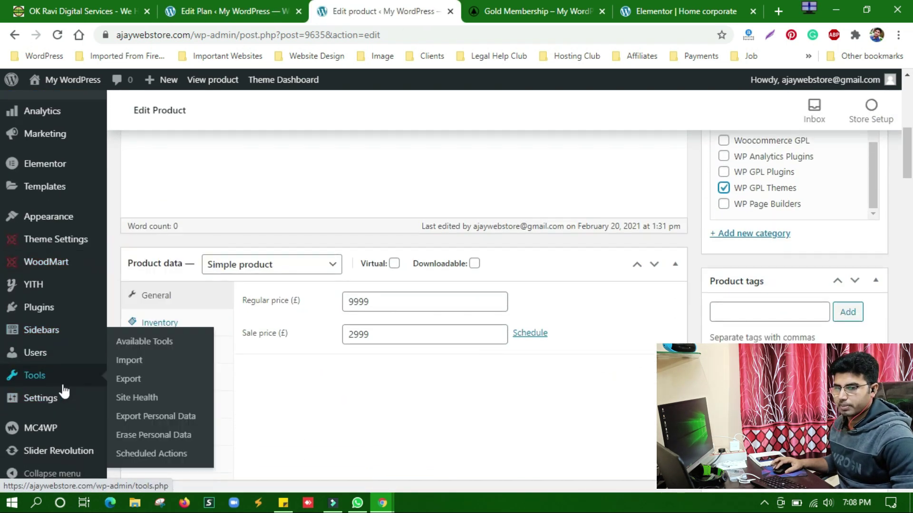
{"action": "scroll", "coordinate": [66, 376], "scroll_direction": "up", "scroll_amount": 4}
{"action": "mouse_move", "coordinate": [63, 342]}
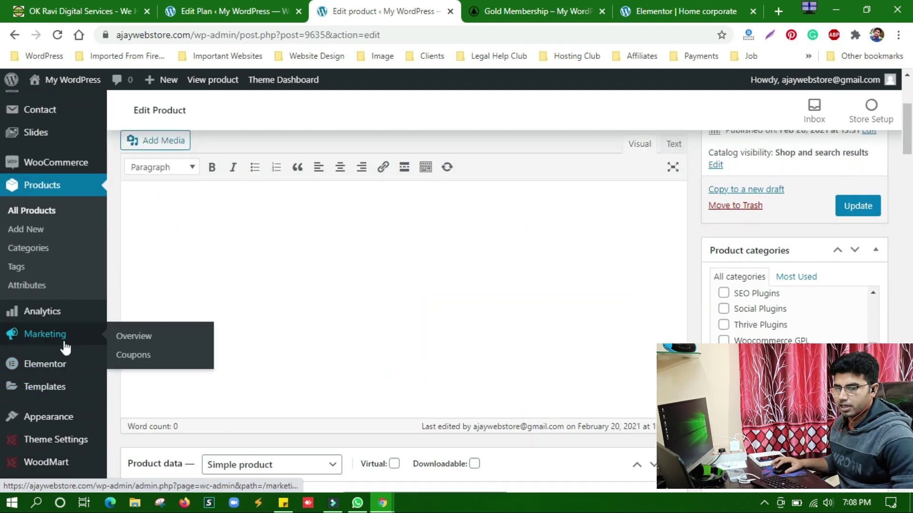
{"action": "left_click", "coordinate": [27, 213]}
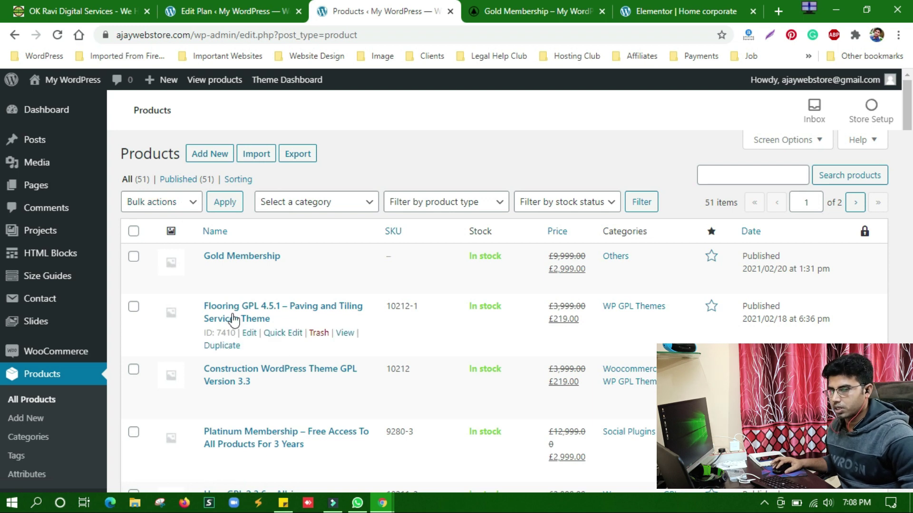
{"action": "left_click", "coordinate": [247, 334]}
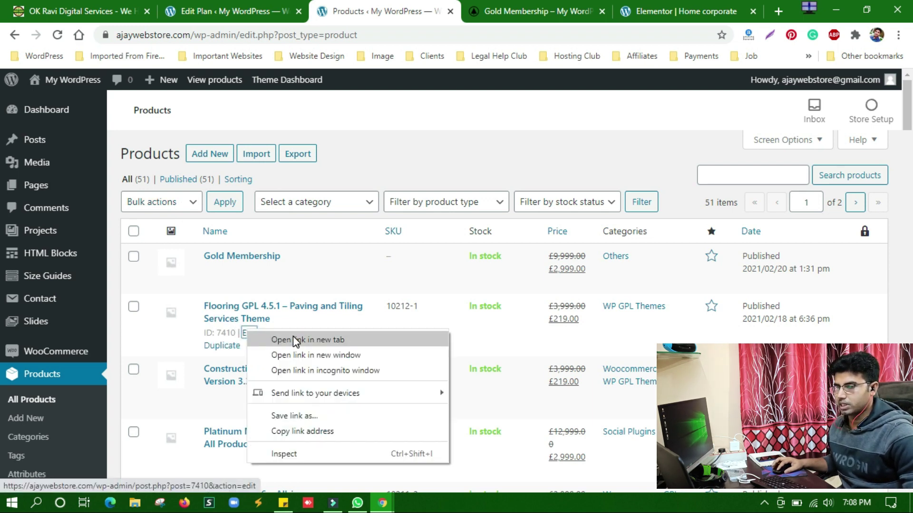
{"action": "left_click", "coordinate": [296, 340]}
{"action": "left_click", "coordinate": [470, 8]}
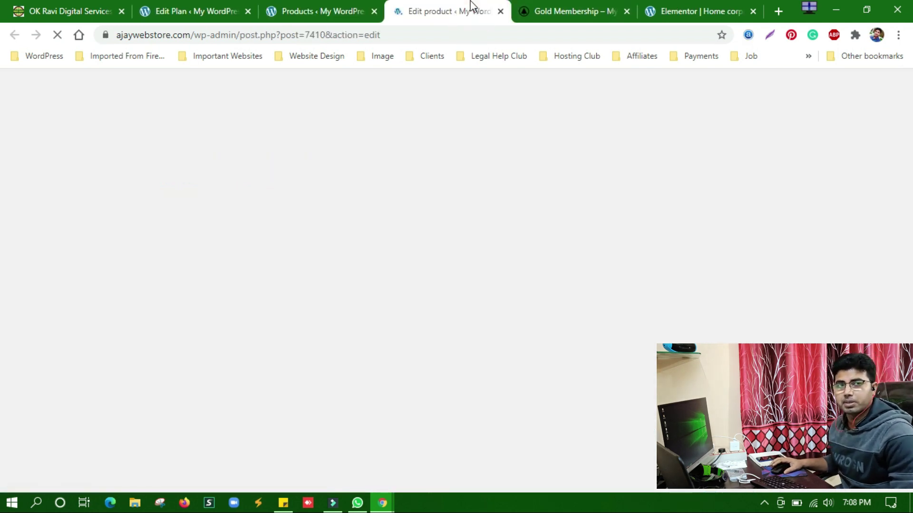
- Examine the Flooring GPL product's downloadable file settings and its membership options
{"action": "scroll", "coordinate": [394, 265], "scroll_direction": "down", "scroll_amount": 5}
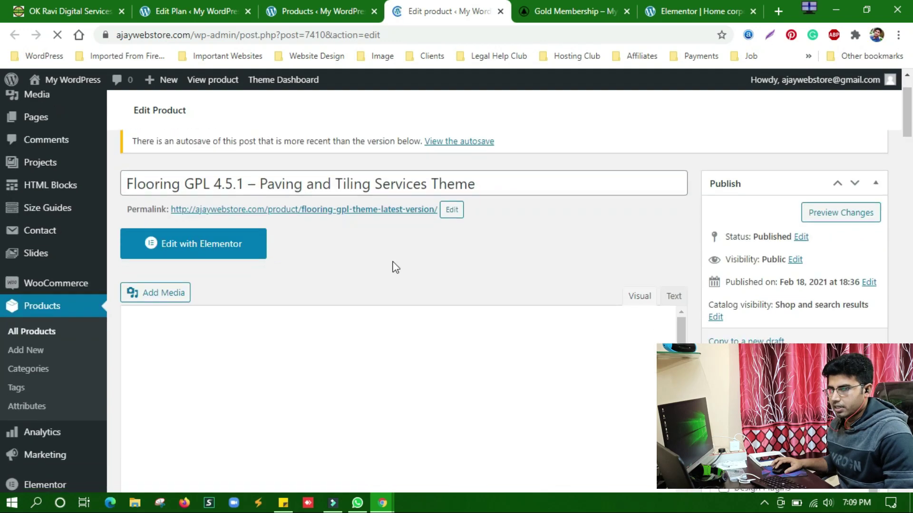
{"action": "scroll", "coordinate": [395, 268], "scroll_direction": "down", "scroll_amount": 13}
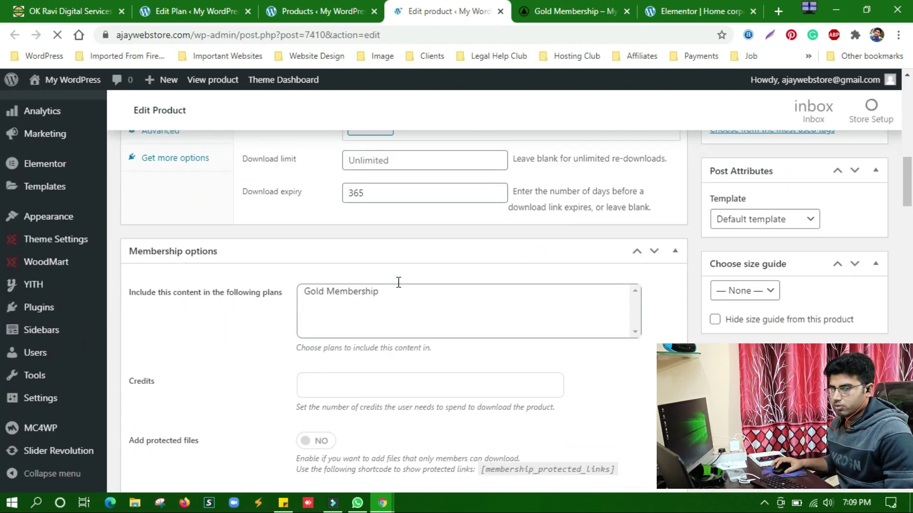
{"action": "scroll", "coordinate": [400, 288], "scroll_direction": "up", "scroll_amount": 8}
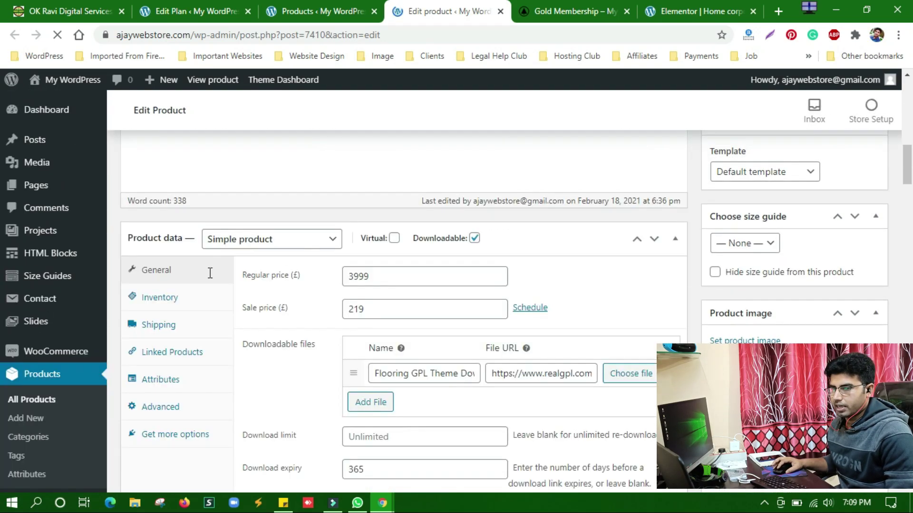
{"action": "scroll", "coordinate": [364, 276], "scroll_direction": "down", "scroll_amount": 10}
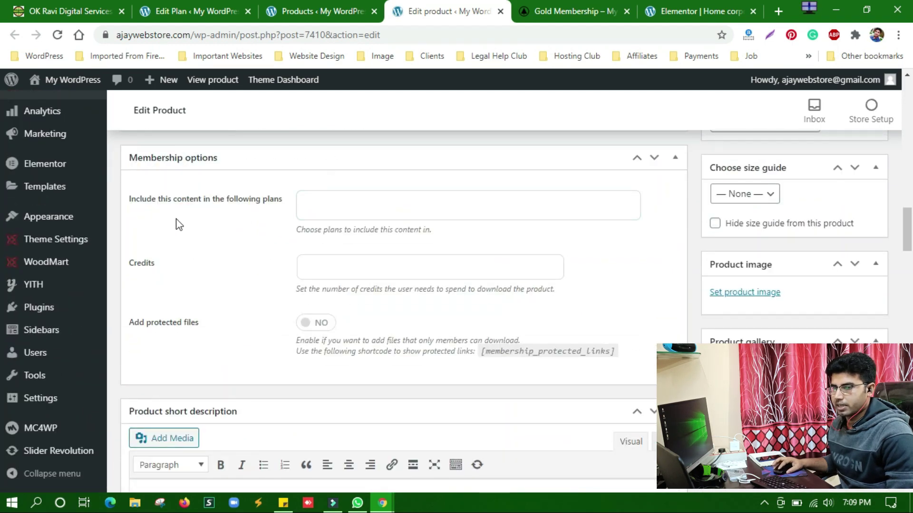
- Include the Flooring GPL 4.5.1 product in the Gold Membership plan through its membership options
{"action": "left_click_drag", "start_coordinate": [130, 205], "coordinate": [262, 210]}
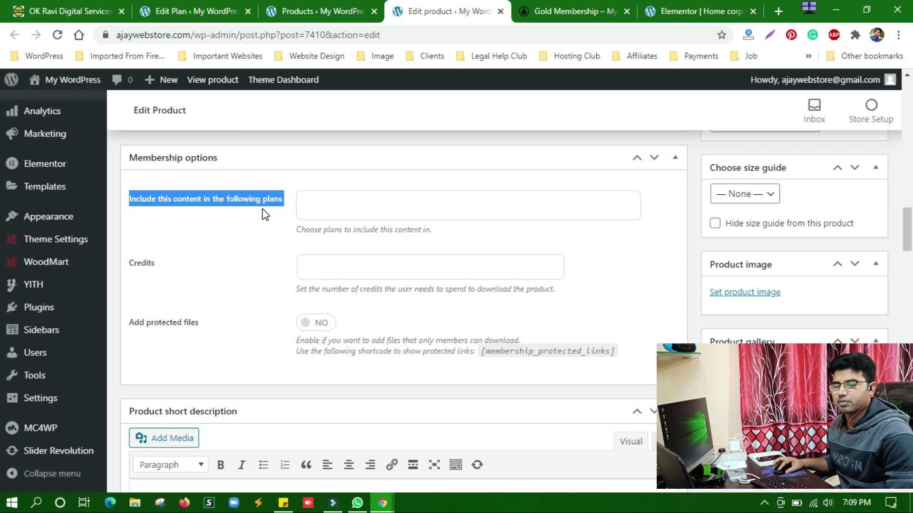
{"action": "left_click", "coordinate": [366, 206]}
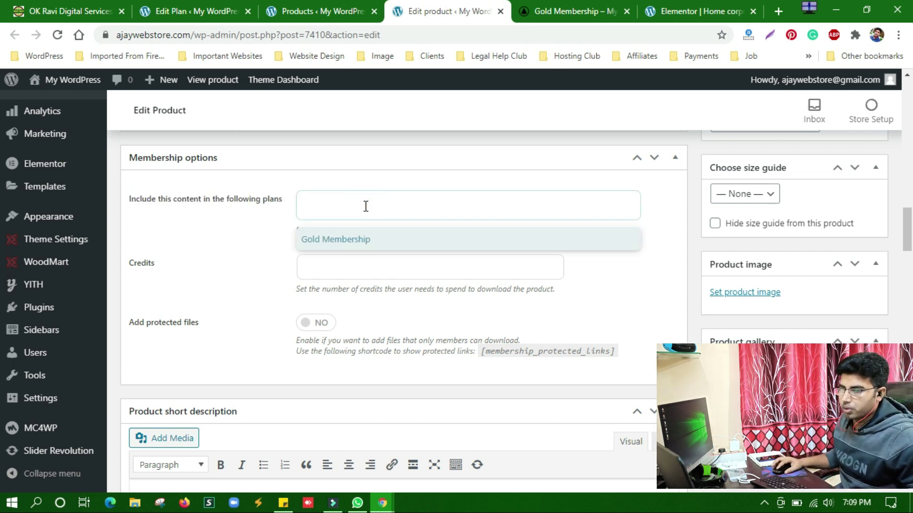
{"action": "left_click", "coordinate": [322, 243]}
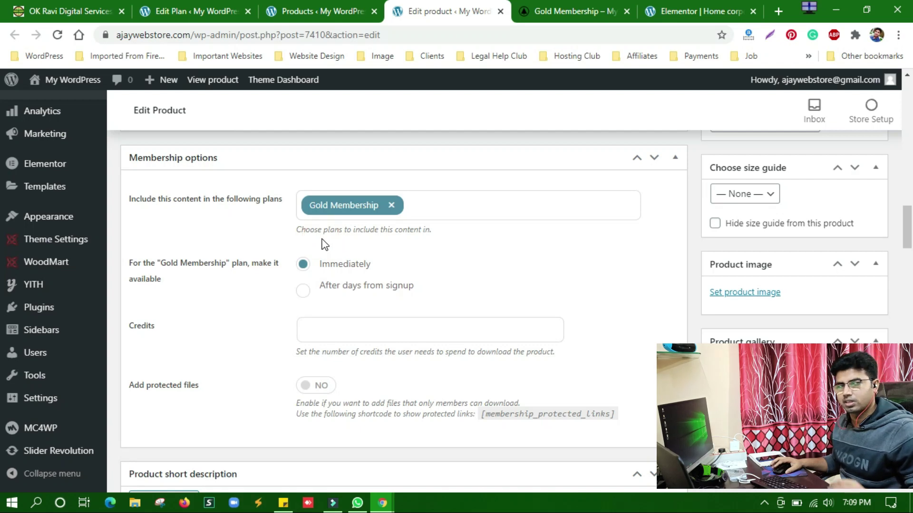
{"action": "scroll", "coordinate": [323, 243], "scroll_direction": "down", "scroll_amount": 1}
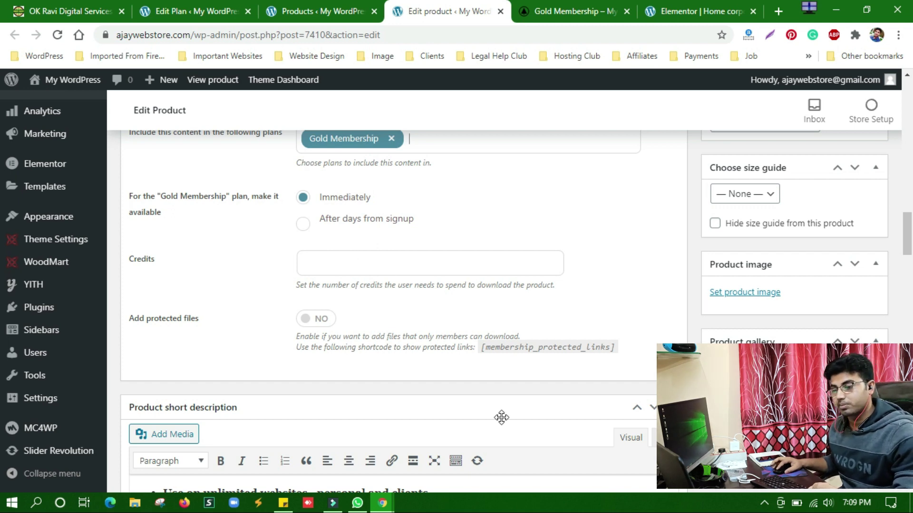
- Compare the credits shown for included products on the Real GPL memberships page with the Flooring product's Credits option
{"action": "left_click", "coordinate": [383, 503]}
{"action": "left_click", "coordinate": [456, 463]}
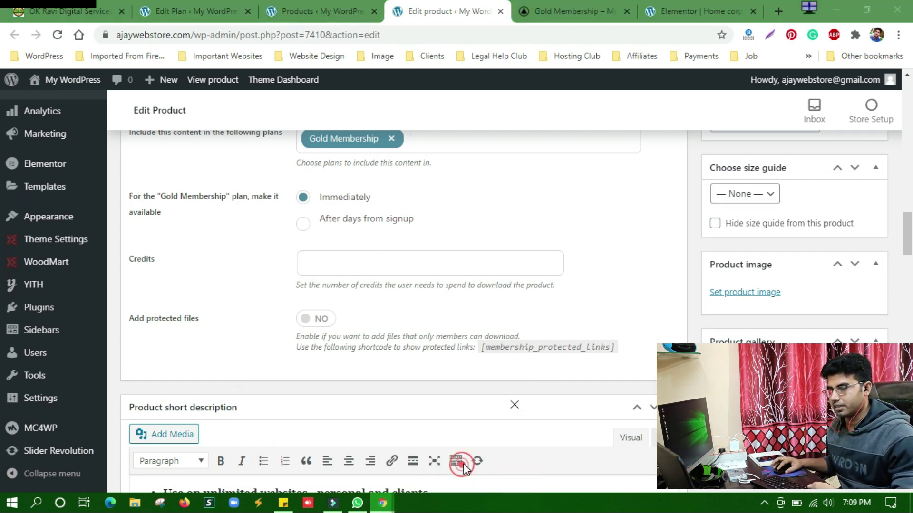
{"action": "scroll", "coordinate": [540, 284], "scroll_direction": "up", "scroll_amount": 5}
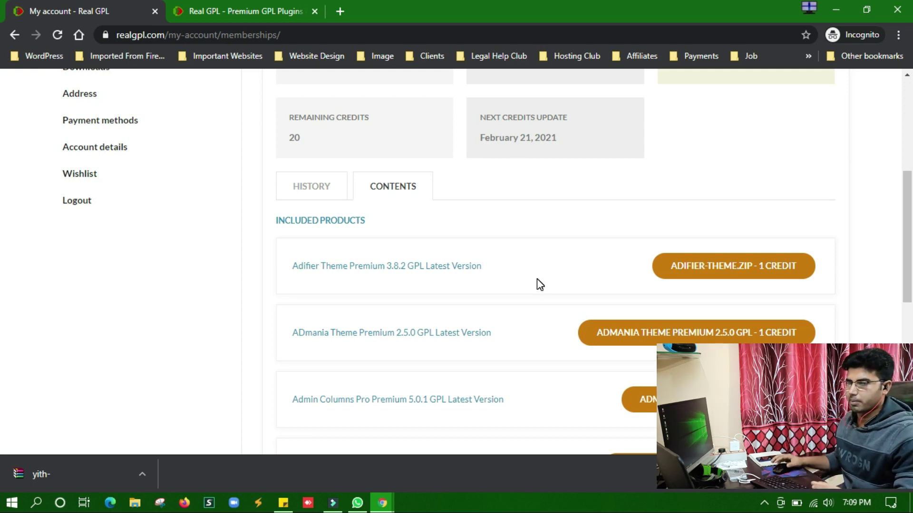
{"action": "left_click", "coordinate": [844, 1]}
{"action": "left_click", "coordinate": [343, 263]}
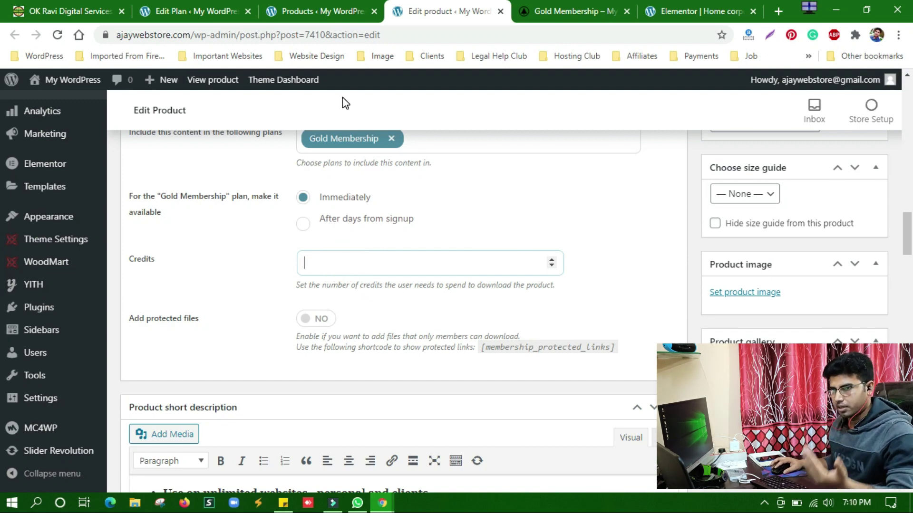
- Update the Flooring GPL 4.5.1 product with its membership settings
{"action": "scroll", "coordinate": [575, 281], "scroll_direction": "up", "scroll_amount": 20}
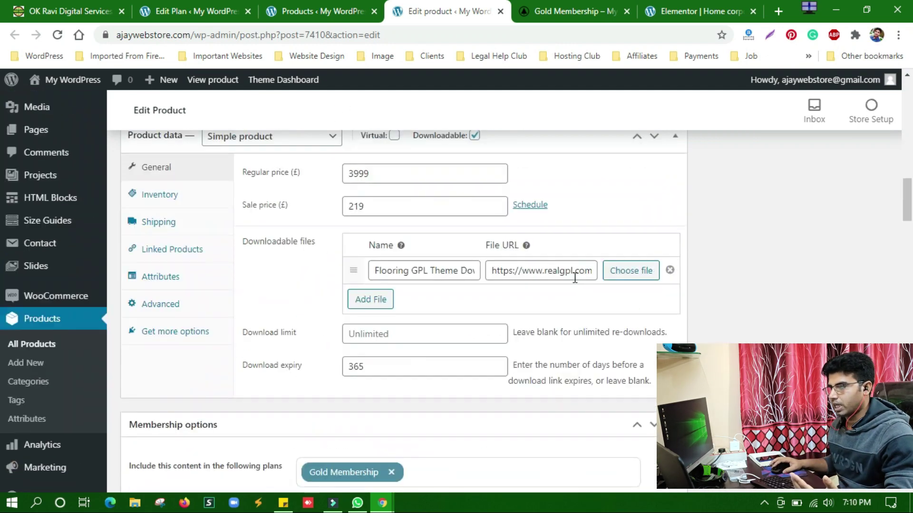
{"action": "scroll", "coordinate": [791, 309], "scroll_direction": "up", "scroll_amount": 4}
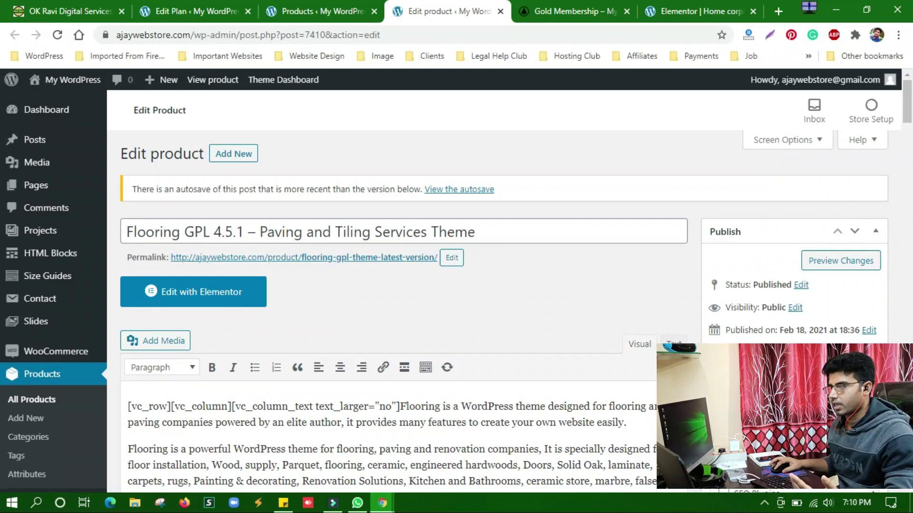
{"action": "key", "text": "F5"}
- Set restricted content access to Show alternative content in the membership plugin's general options, and place the cursor in the default alternative content
{"action": "left_click", "coordinate": [304, 4]}
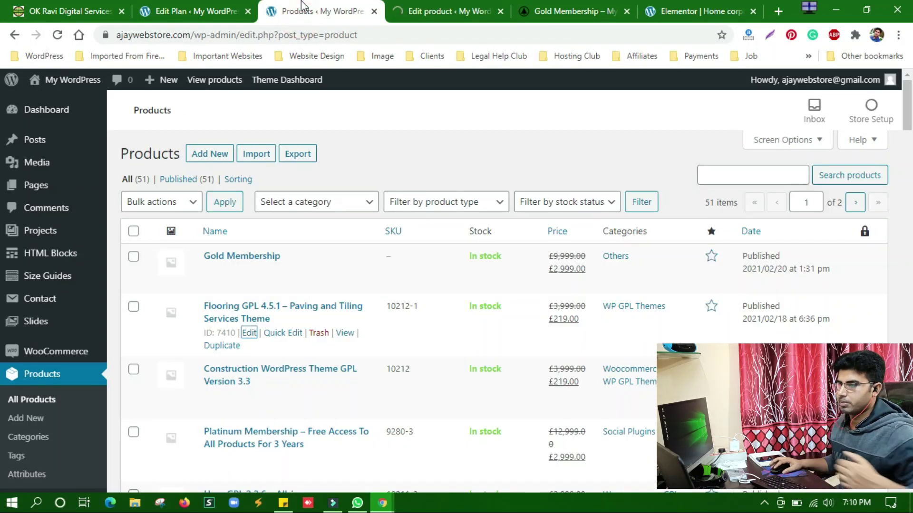
{"action": "left_click", "coordinate": [219, 7]}
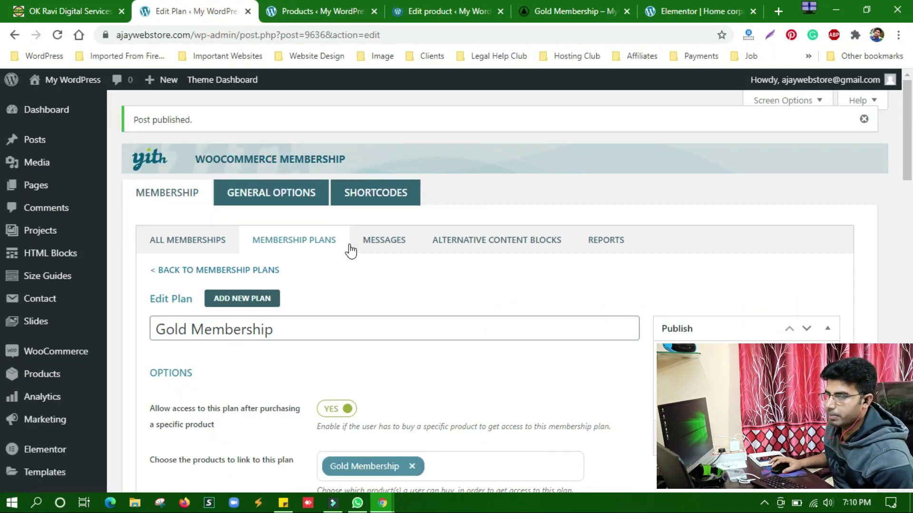
{"action": "left_click", "coordinate": [283, 198]}
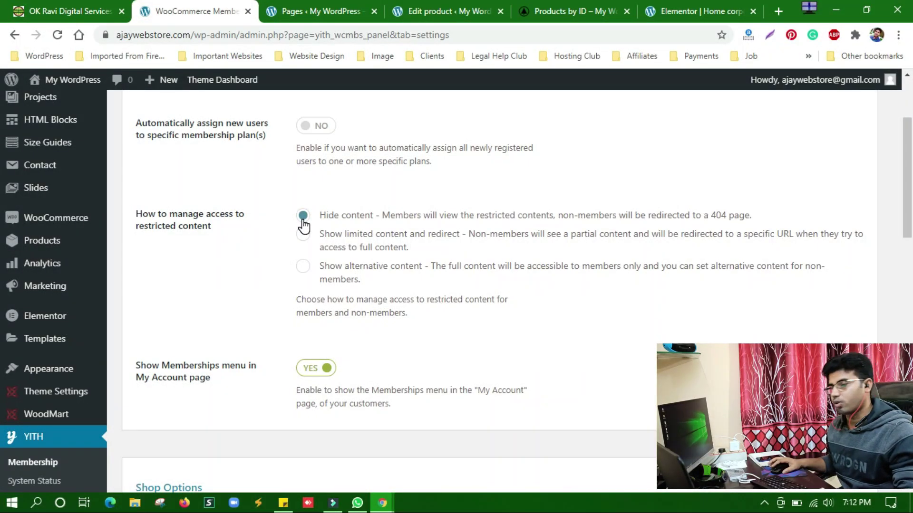
{"action": "left_click", "coordinate": [354, 240]}
{"action": "left_click", "coordinate": [341, 268]}
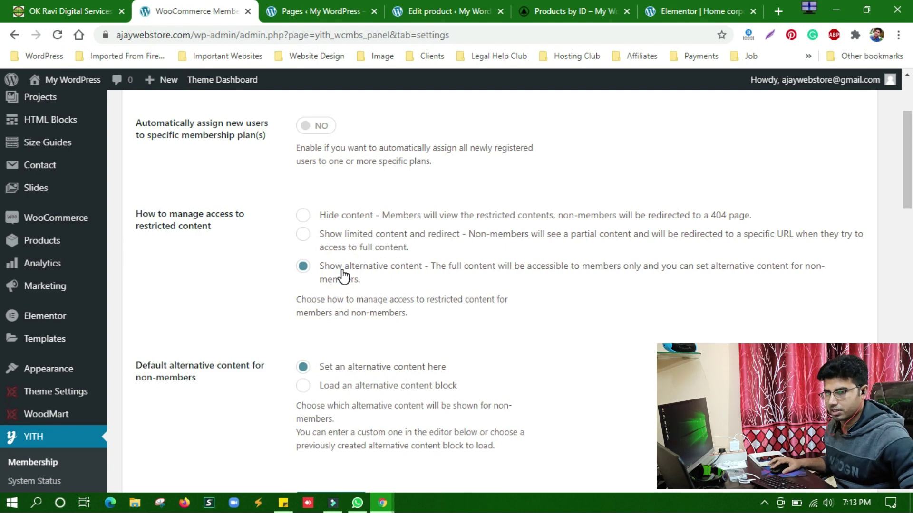
{"action": "scroll", "coordinate": [343, 275], "scroll_direction": "down", "scroll_amount": 4}
{"action": "scroll", "coordinate": [530, 285], "scroll_direction": "down", "scroll_amount": 3}
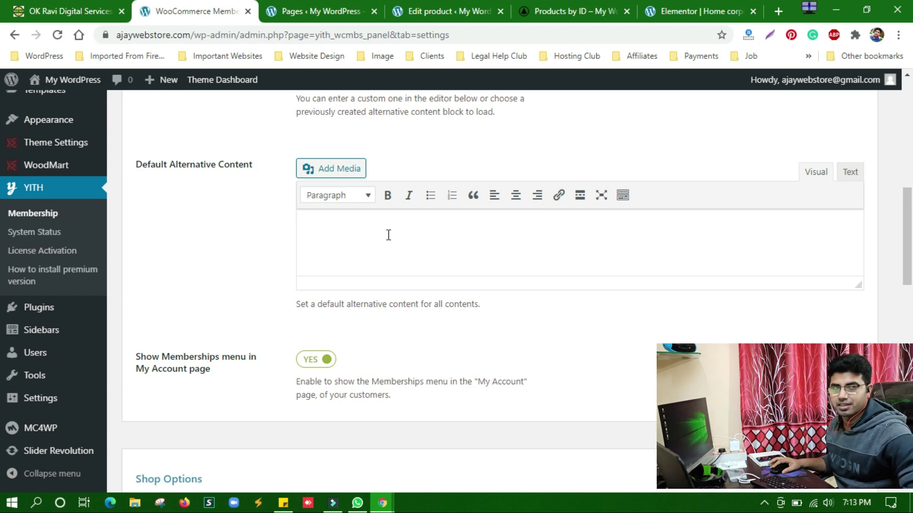
{"action": "left_click", "coordinate": [339, 229]}
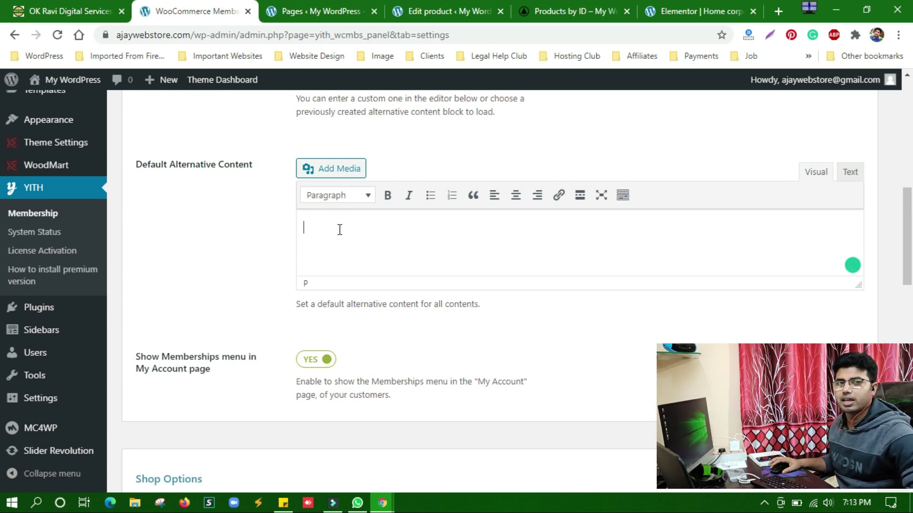
- Allow guests to buy products linked to a membership plan in the shop options
{"action": "scroll", "coordinate": [342, 257], "scroll_direction": "down", "scroll_amount": 6}
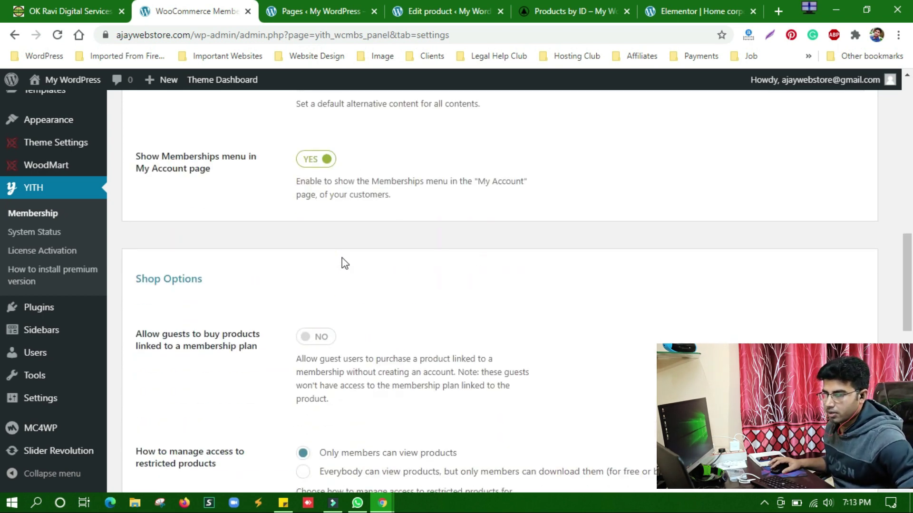
{"action": "scroll", "coordinate": [342, 258], "scroll_direction": "down", "scroll_amount": 1}
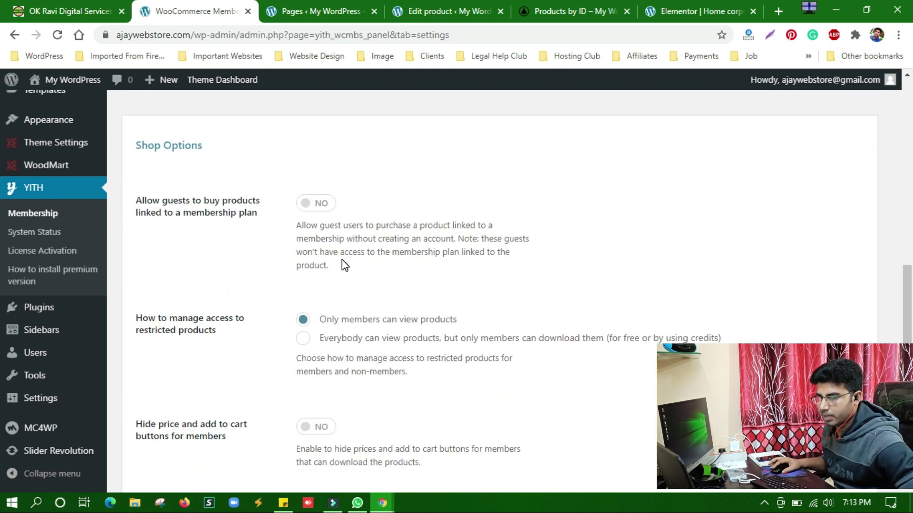
{"action": "scroll", "coordinate": [345, 265], "scroll_direction": "down", "scroll_amount": 3}
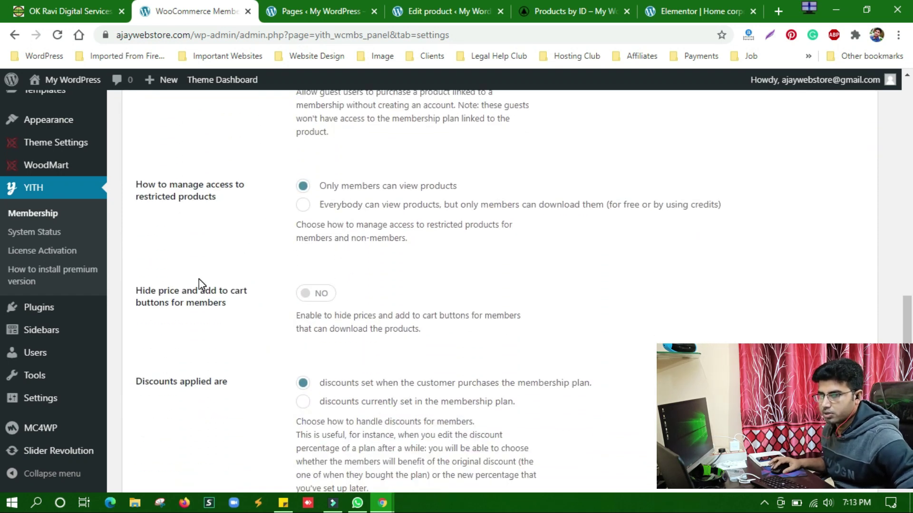
{"action": "scroll", "coordinate": [200, 280], "scroll_direction": "up", "scroll_amount": 4}
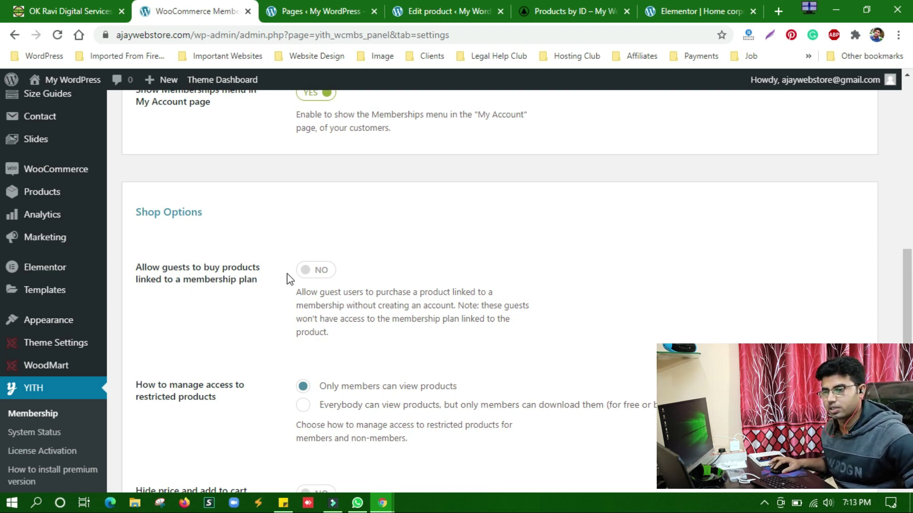
{"action": "left_click", "coordinate": [318, 269]}
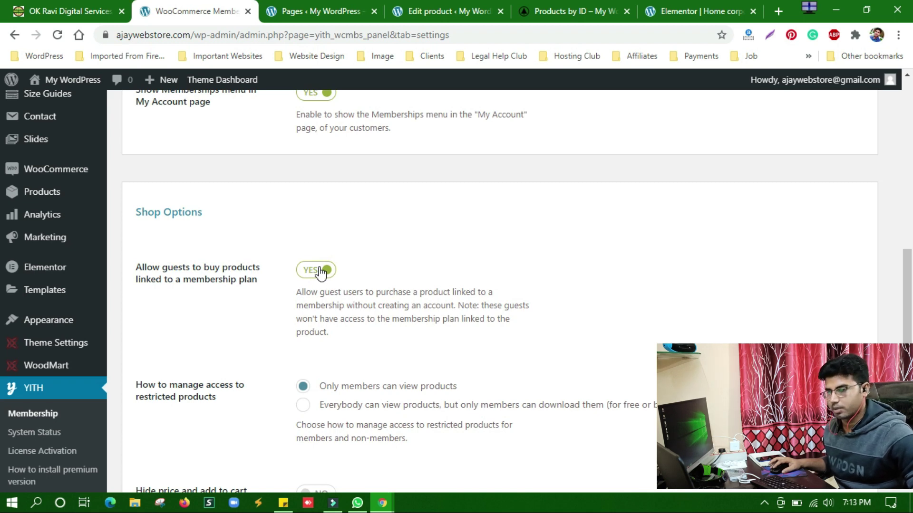
- Let everybody view restricted products but only members download them, set the download link position to After description, and save the options
{"action": "scroll", "coordinate": [321, 272], "scroll_direction": "down", "scroll_amount": 5}
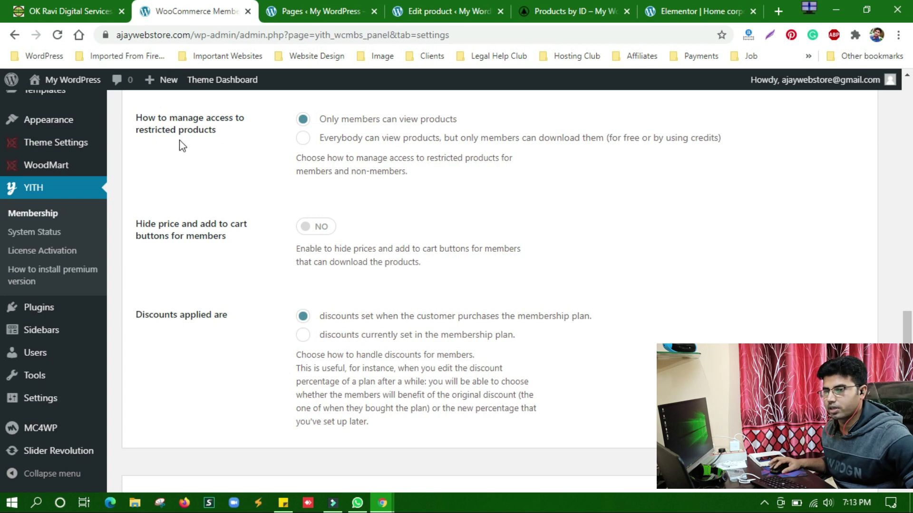
{"action": "left_click", "coordinate": [357, 138]}
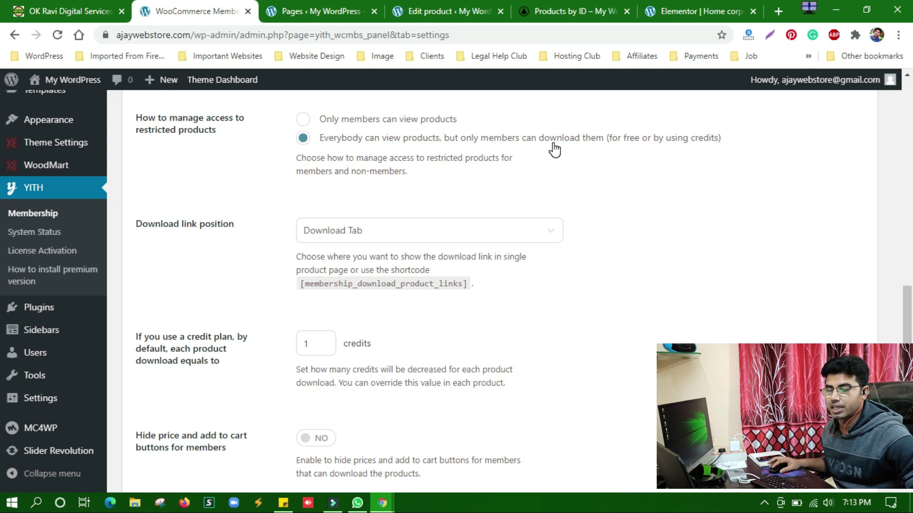
{"action": "left_click", "coordinate": [440, 233]}
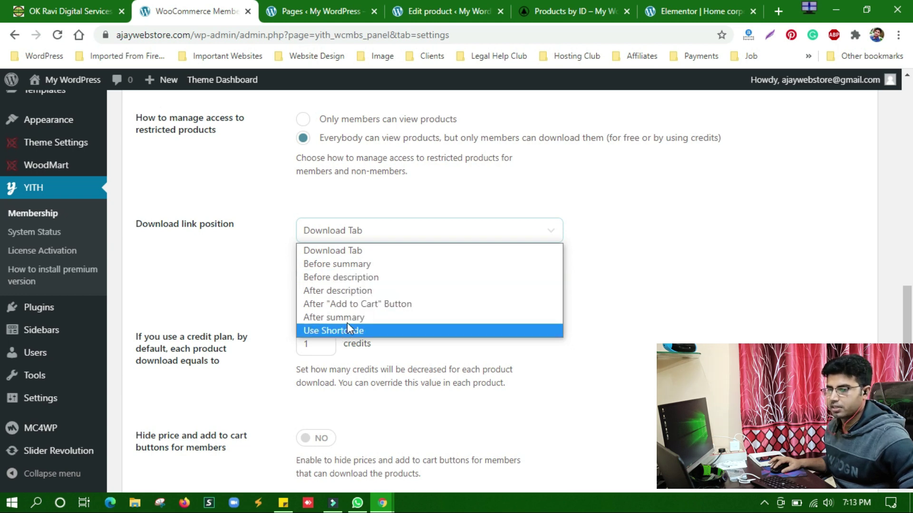
{"action": "left_click", "coordinate": [382, 291]}
{"action": "scroll", "coordinate": [378, 309], "scroll_direction": "down", "scroll_amount": 10}
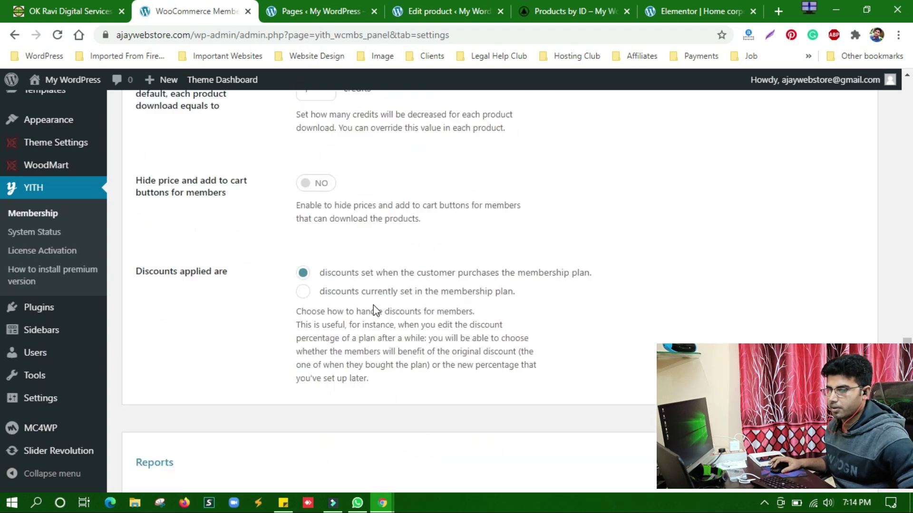
{"action": "left_click", "coordinate": [162, 430]}
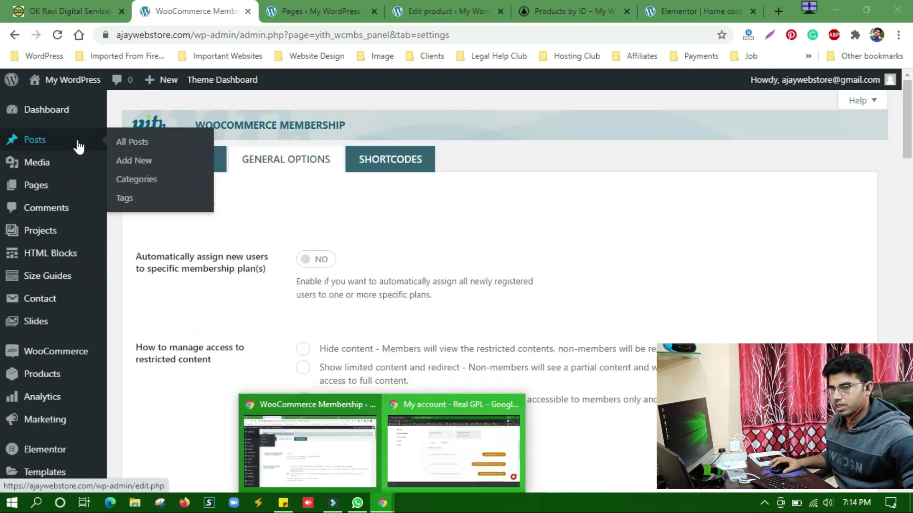
- Switch to the Real GPL store window and open the MaxCoach 2.0.4 GPL product page from its home page
{"action": "left_click", "coordinate": [438, 470]}
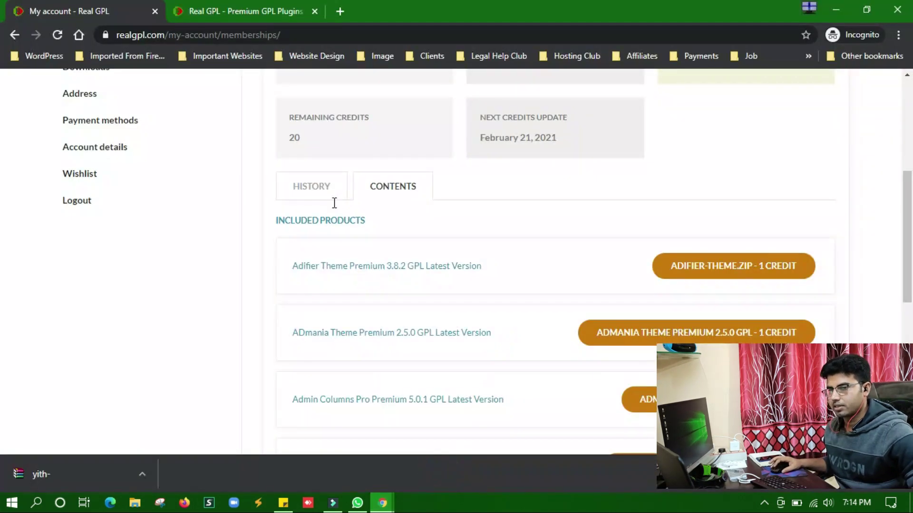
{"action": "scroll", "coordinate": [291, 188], "scroll_direction": "up", "scroll_amount": 4}
{"action": "left_click", "coordinate": [219, 9]}
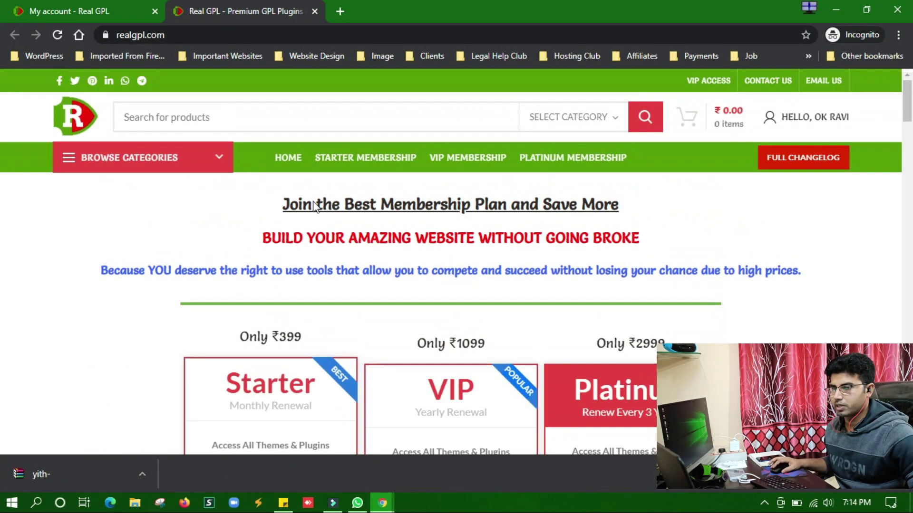
{"action": "scroll", "coordinate": [324, 230], "scroll_direction": "down", "scroll_amount": 8}
{"action": "scroll", "coordinate": [324, 230], "scroll_direction": "down", "scroll_amount": 10}
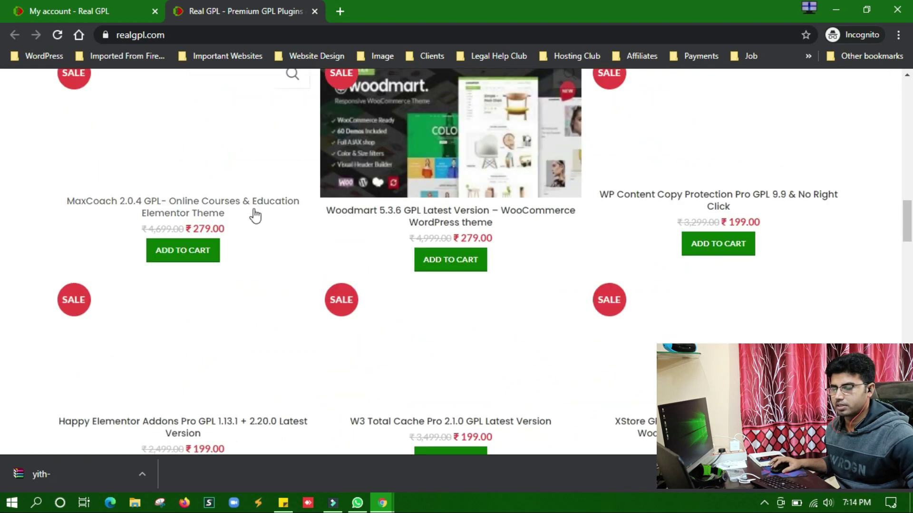
{"action": "left_click", "coordinate": [161, 206]}
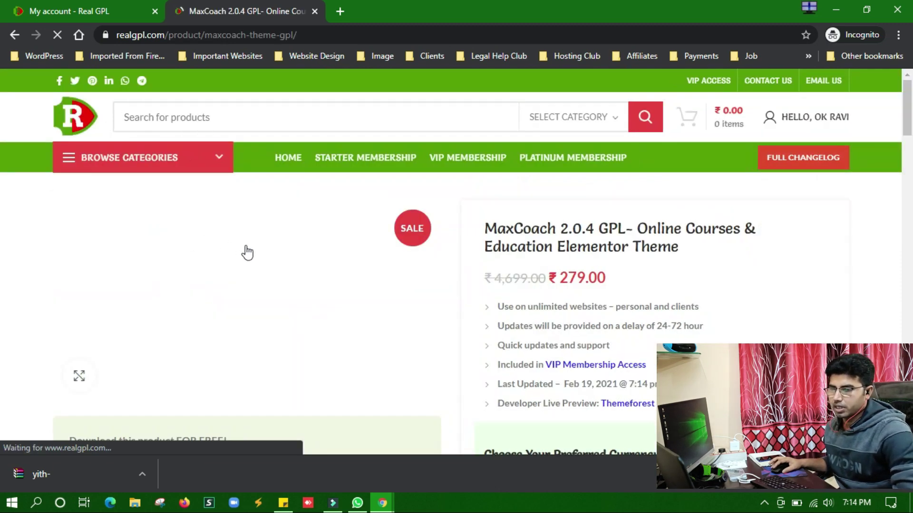
- Examine where the member download link sits on the MaxCoach product page relative to the image, summary and cart button
{"action": "scroll", "coordinate": [254, 253], "scroll_direction": "down", "scroll_amount": 3}
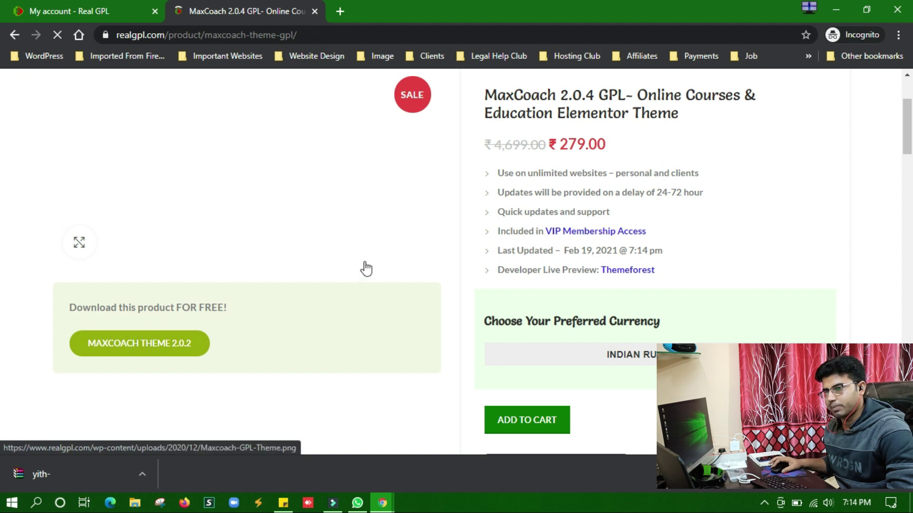
{"action": "scroll", "coordinate": [370, 264], "scroll_direction": "up", "scroll_amount": 3}
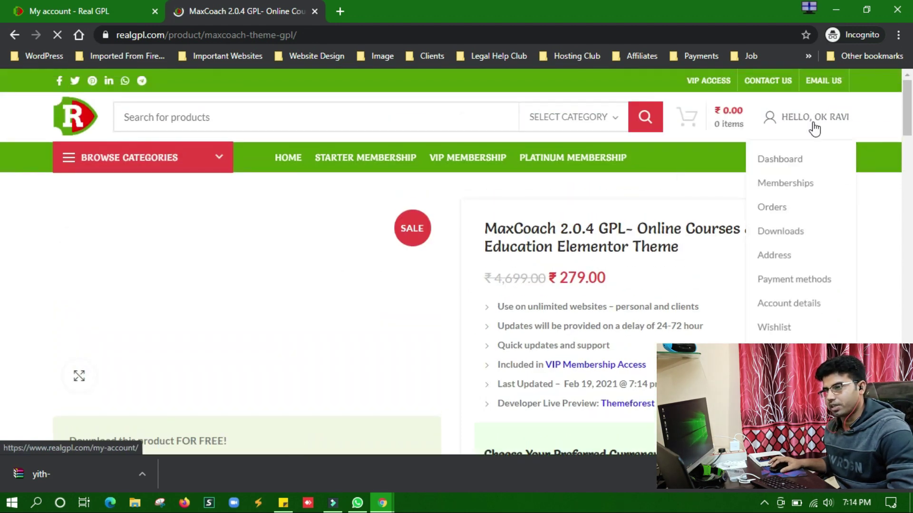
{"action": "scroll", "coordinate": [532, 192], "scroll_direction": "down", "scroll_amount": 4}
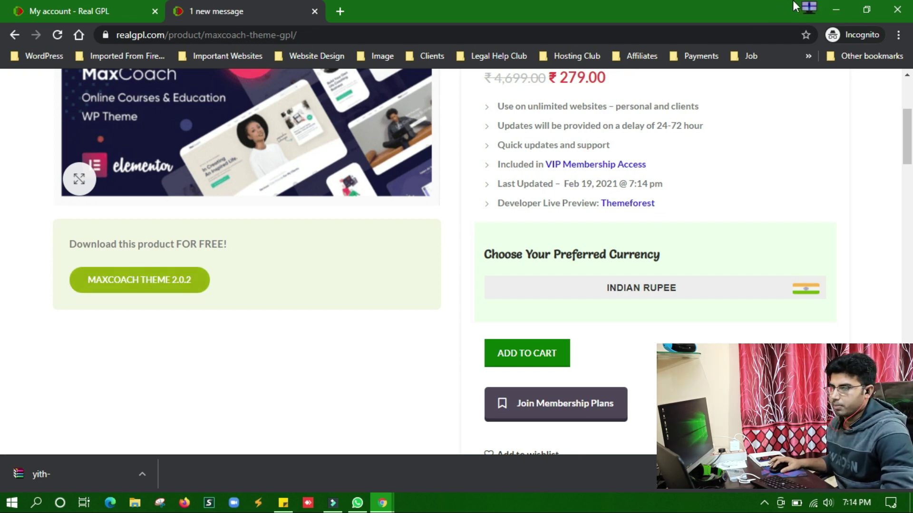
{"action": "left_click_drag", "start_coordinate": [53, 222], "coordinate": [206, 295]}
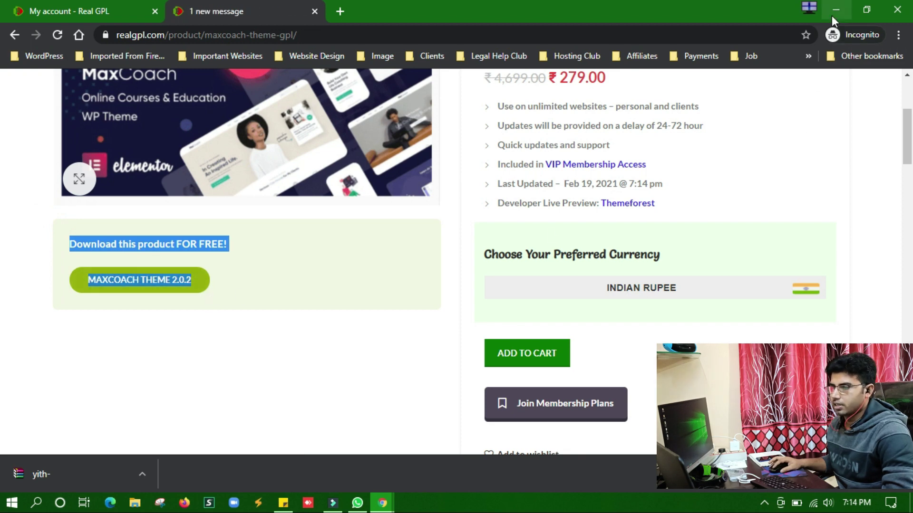
{"action": "scroll", "coordinate": [653, 228], "scroll_direction": "up", "scroll_amount": 1}
{"action": "left_click", "coordinate": [657, 283]}
{"action": "left_click_drag", "start_coordinate": [657, 285], "coordinate": [491, 273]}
{"action": "left_click", "coordinate": [690, 260]}
{"action": "left_click_drag", "start_coordinate": [666, 268], "coordinate": [563, 267]}
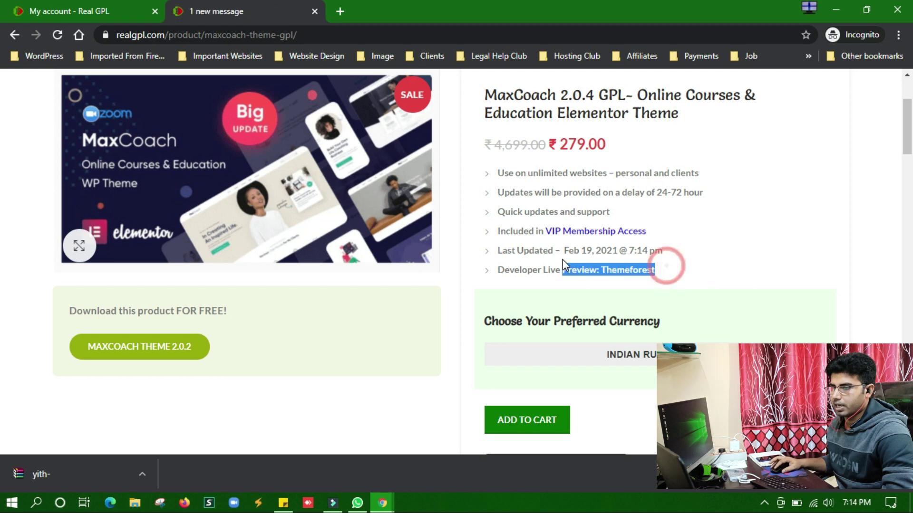
{"action": "scroll", "coordinate": [574, 328], "scroll_direction": "down", "scroll_amount": 1}
{"action": "scroll", "coordinate": [574, 327], "scroll_direction": "down", "scroll_amount": 5}
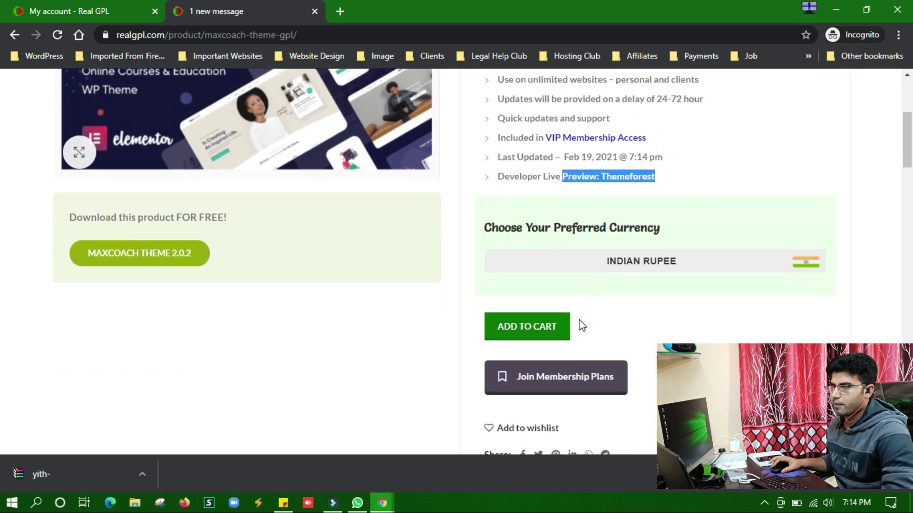
- Return to the membership settings window and examine the available download link positions
{"action": "left_click", "coordinate": [527, 227]}
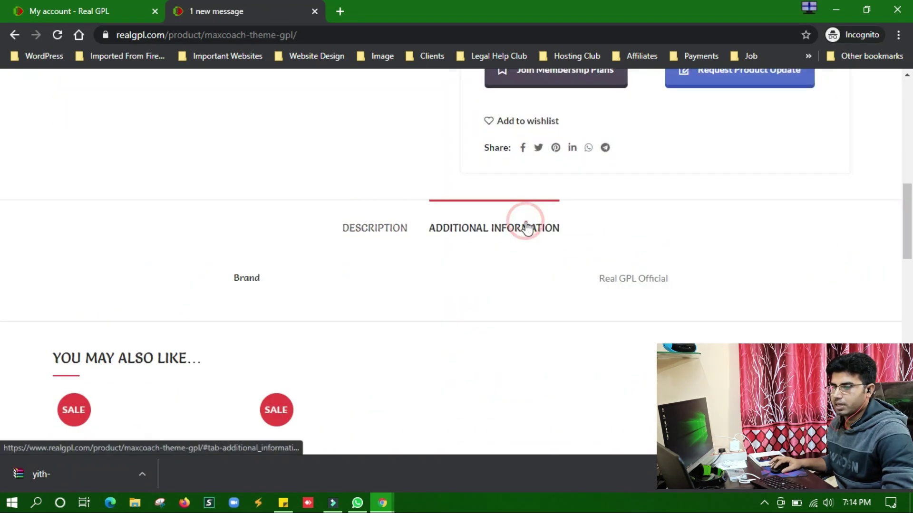
{"action": "left_click", "coordinate": [837, 9]}
{"action": "scroll", "coordinate": [399, 349], "scroll_direction": "down", "scroll_amount": 7}
{"action": "scroll", "coordinate": [388, 324], "scroll_direction": "down", "scroll_amount": 12}
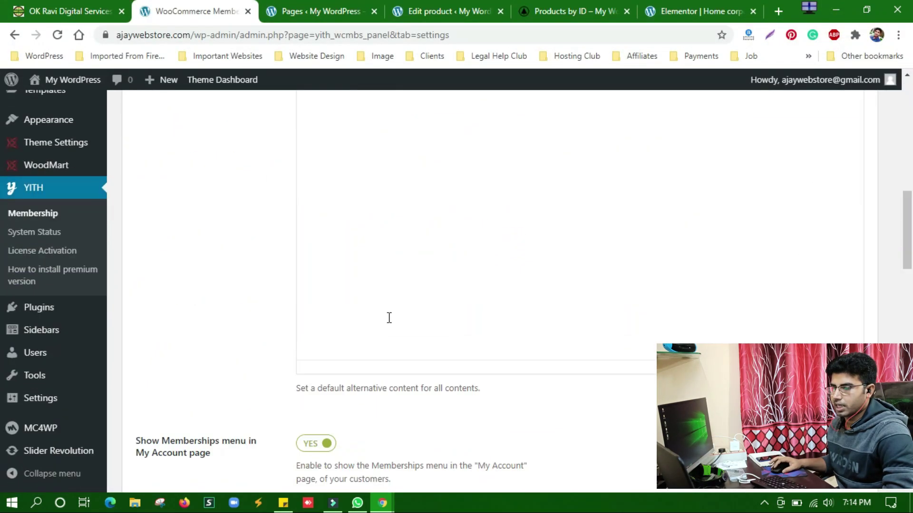
{"action": "scroll", "coordinate": [389, 304], "scroll_direction": "down", "scroll_amount": 3}
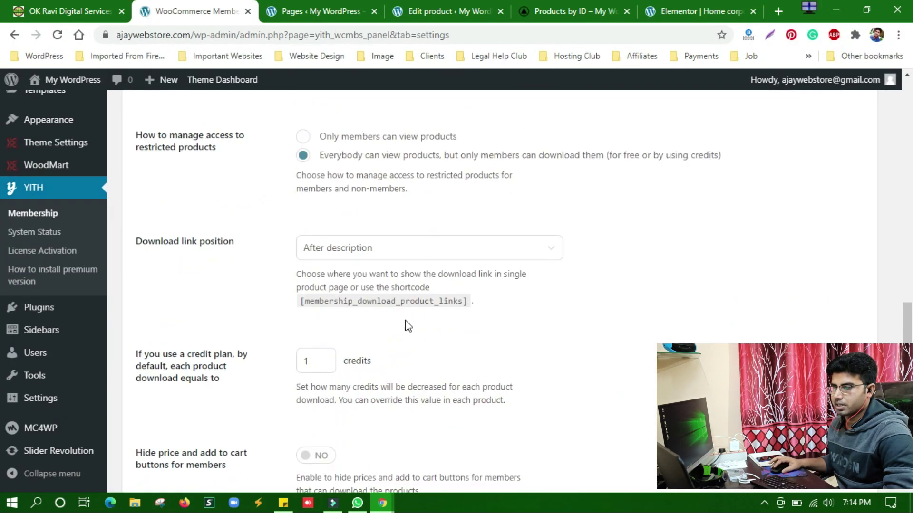
{"action": "left_click", "coordinate": [402, 256]}
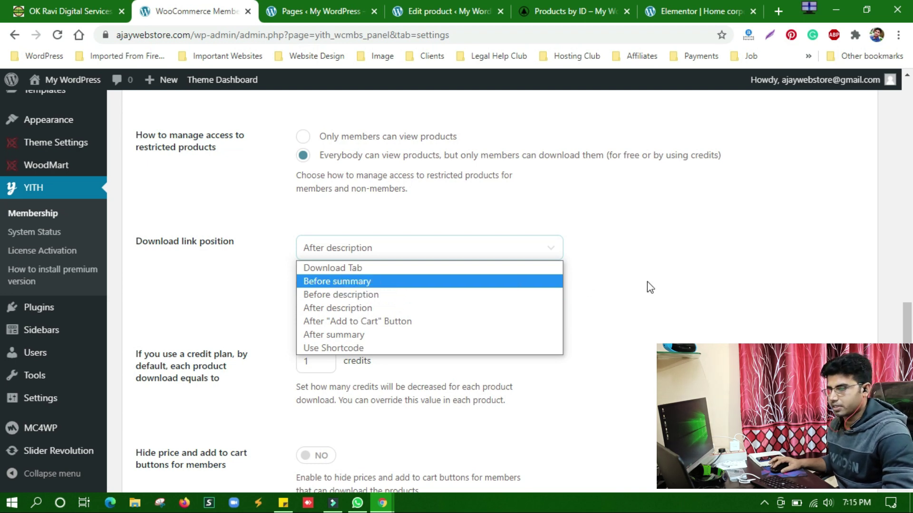
{"action": "left_click", "coordinate": [721, 281]}
- Enable hiding the price and add to cart buttons for members who can download the products
{"action": "scroll", "coordinate": [460, 309], "scroll_direction": "down", "scroll_amount": 4}
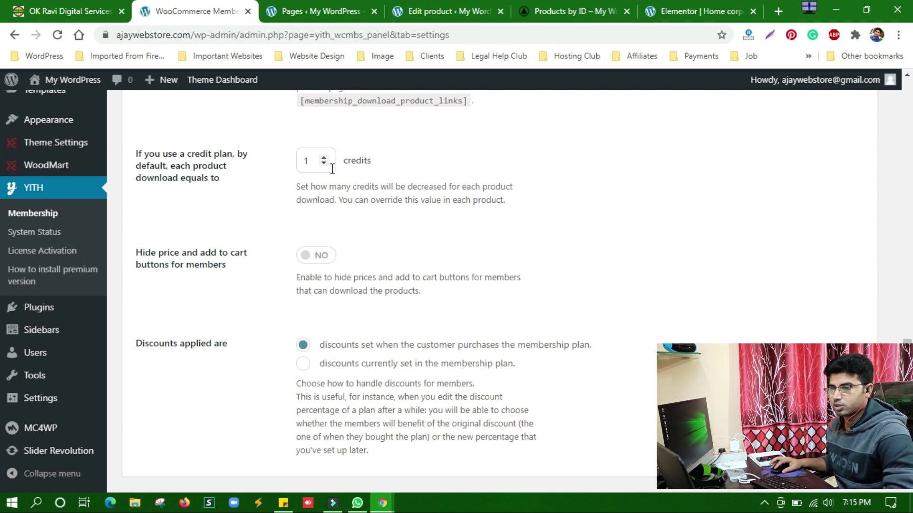
{"action": "double_click", "coordinate": [311, 163]}
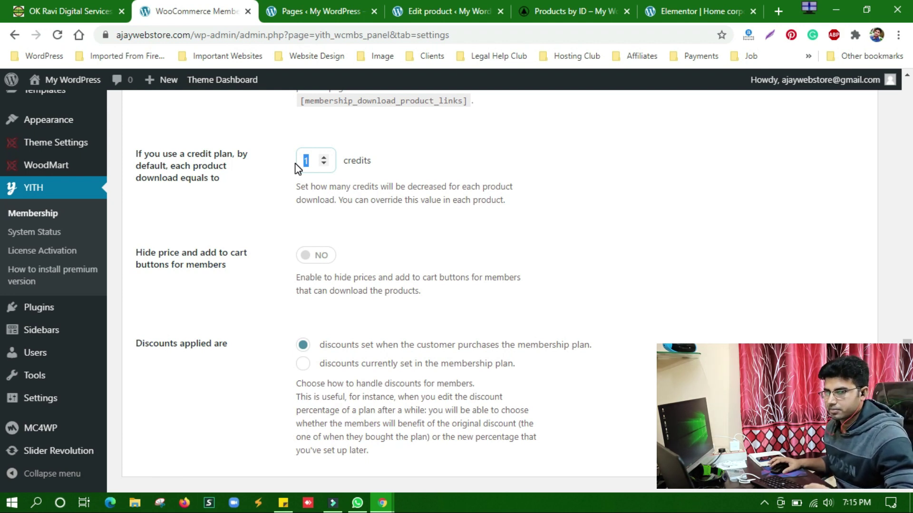
{"action": "left_click", "coordinate": [323, 261]}
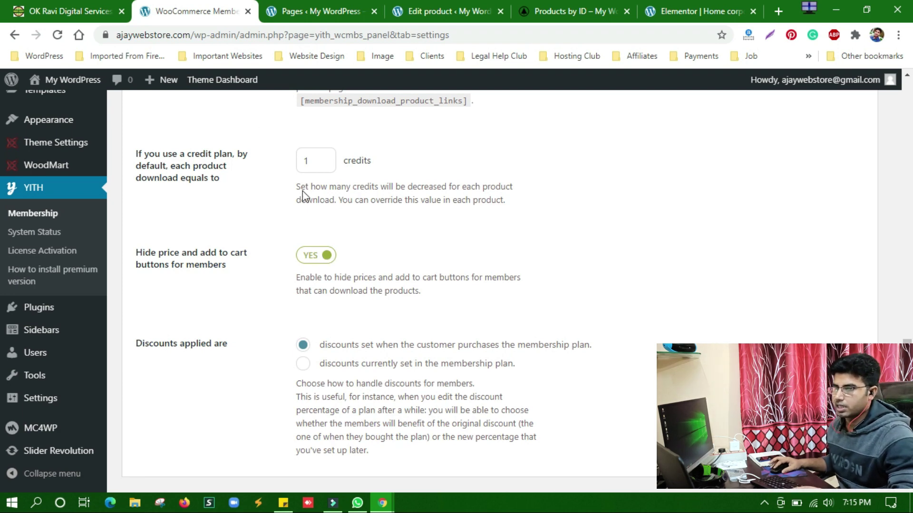
{"action": "left_click", "coordinate": [552, 12]}
{"action": "left_click", "coordinate": [285, 11]}
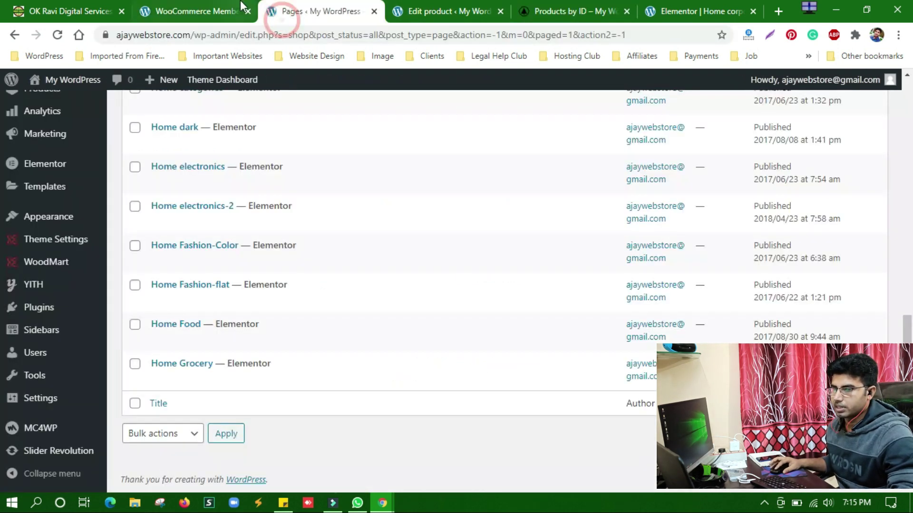
{"action": "left_click", "coordinate": [240, 9]}
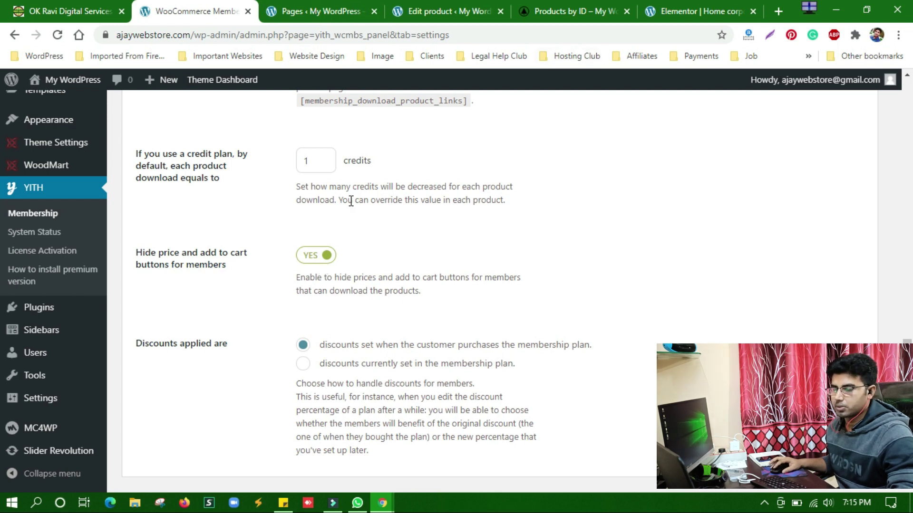
- Switch to the Real GPL window and examine the free download box, price and add to cart button on the MaxCoach product page
{"action": "mouse_move", "coordinate": [382, 503]}
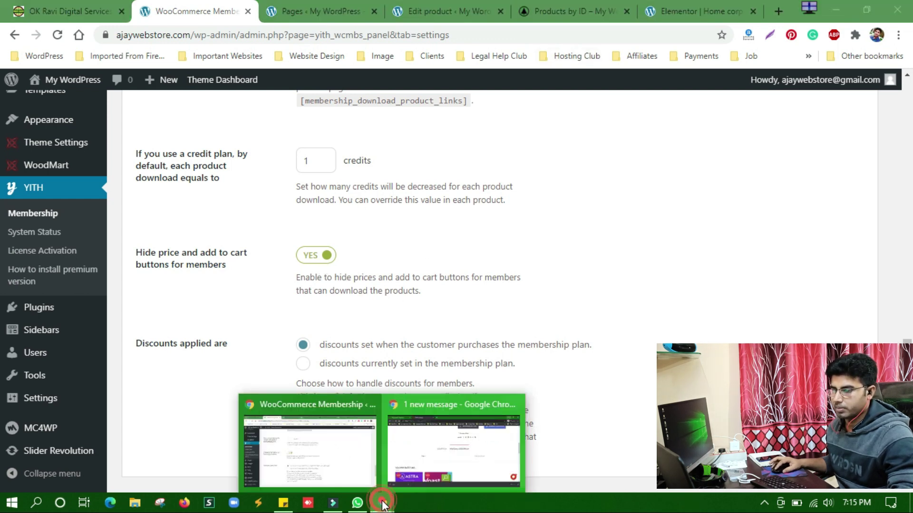
{"action": "left_click", "coordinate": [458, 440]}
{"action": "scroll", "coordinate": [482, 327], "scroll_direction": "up", "scroll_amount": 5}
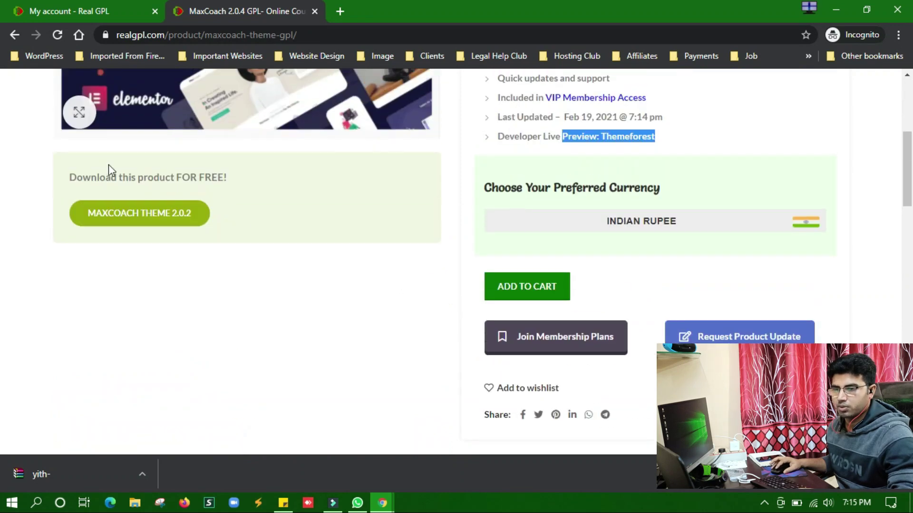
{"action": "left_click_drag", "start_coordinate": [71, 179], "coordinate": [230, 180]}
{"action": "scroll", "coordinate": [301, 249], "scroll_direction": "up", "scroll_amount": 3}
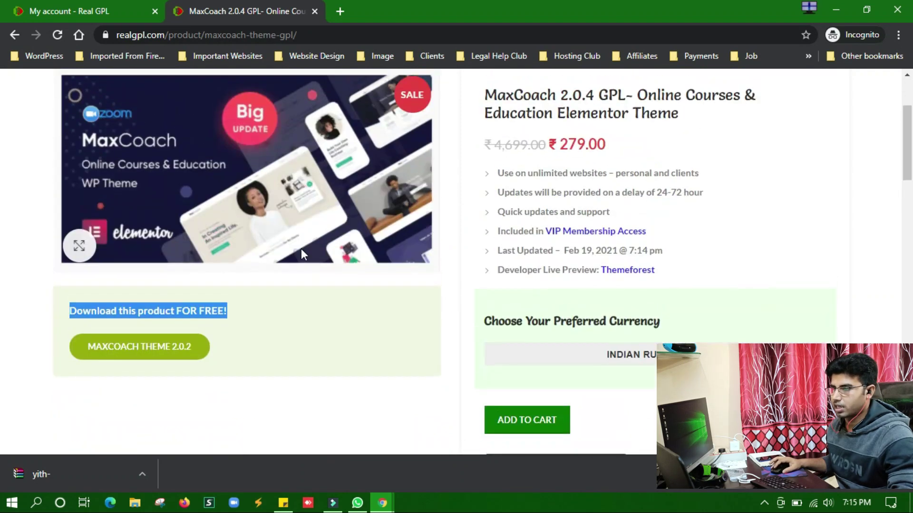
{"action": "left_click_drag", "start_coordinate": [634, 145], "coordinate": [484, 144]}
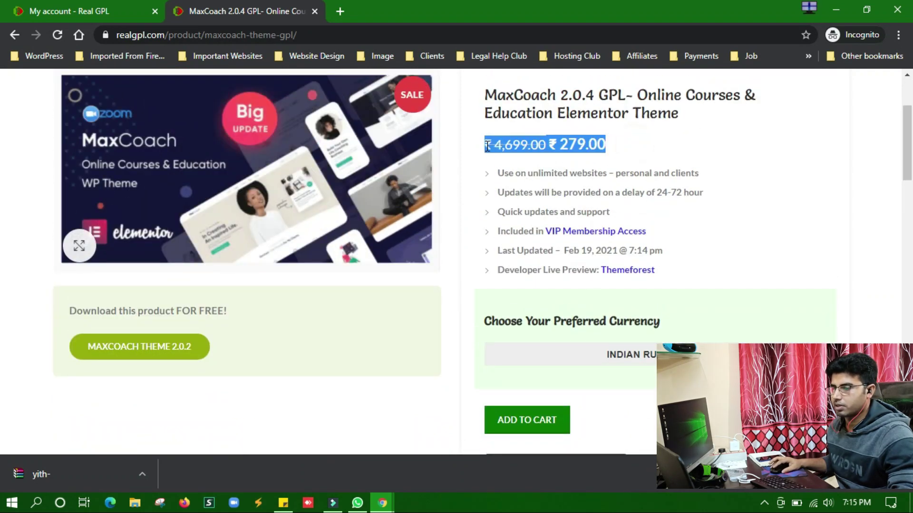
{"action": "scroll", "coordinate": [532, 247], "scroll_direction": "down", "scroll_amount": 2}
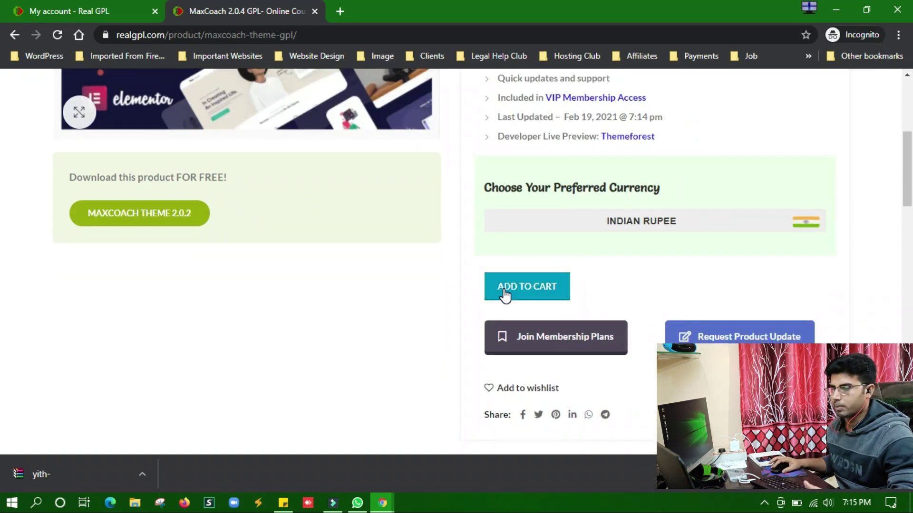
{"action": "scroll", "coordinate": [624, 284], "scroll_direction": "up", "scroll_amount": 3}
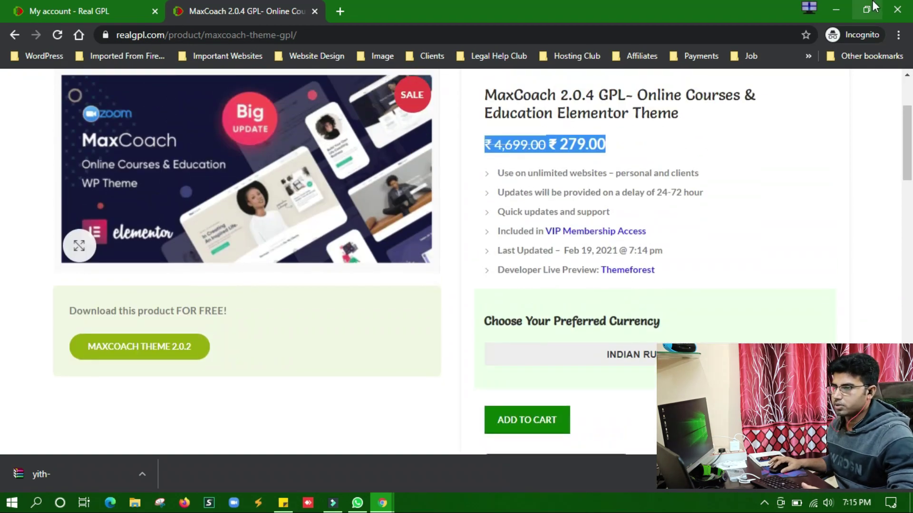
{"action": "left_click", "coordinate": [828, 7]}
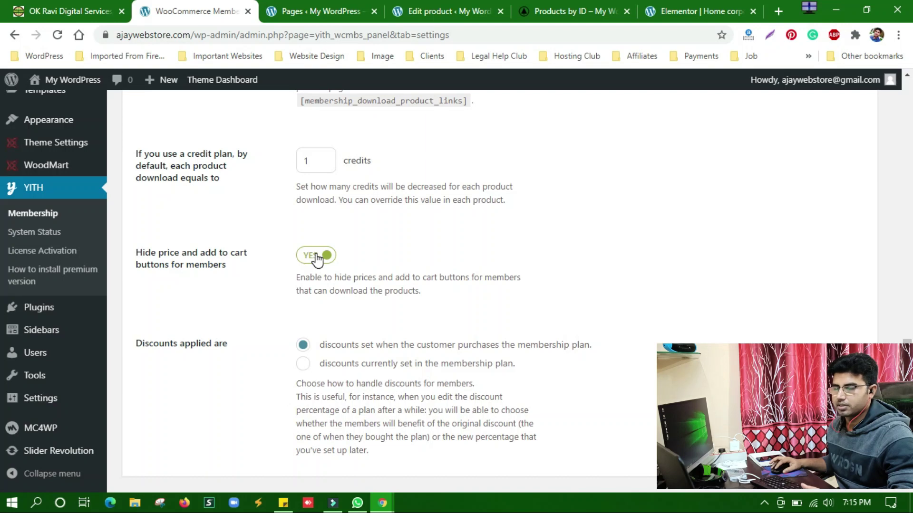
{"action": "left_click", "coordinate": [388, 503]}
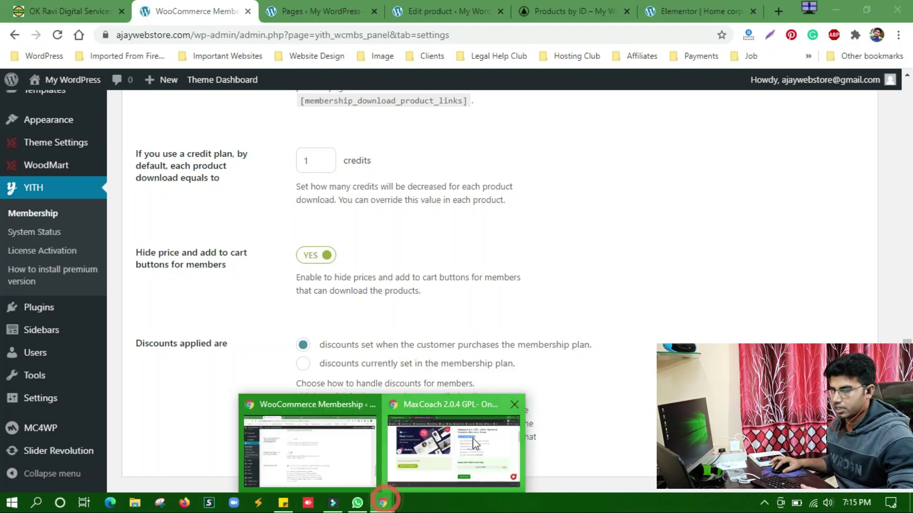
{"action": "left_click", "coordinate": [470, 430]}
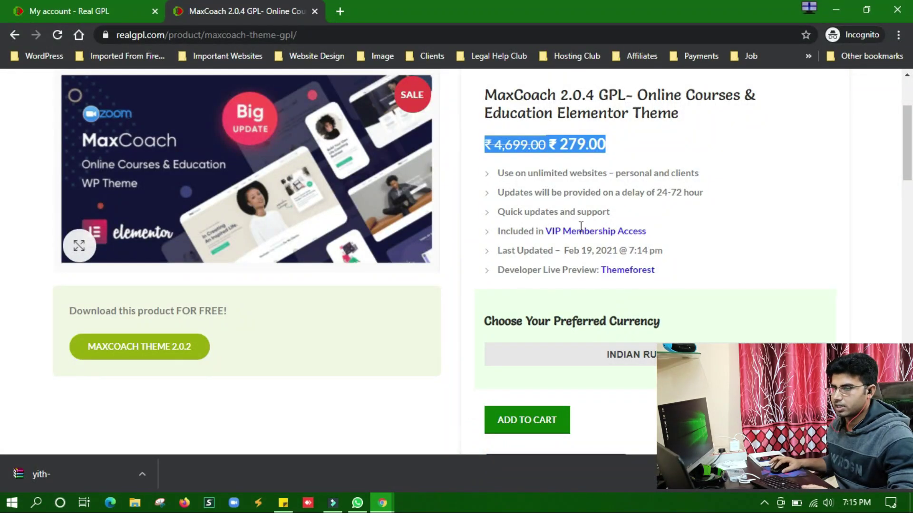
{"action": "scroll", "coordinate": [568, 319], "scroll_direction": "down", "scroll_amount": 3}
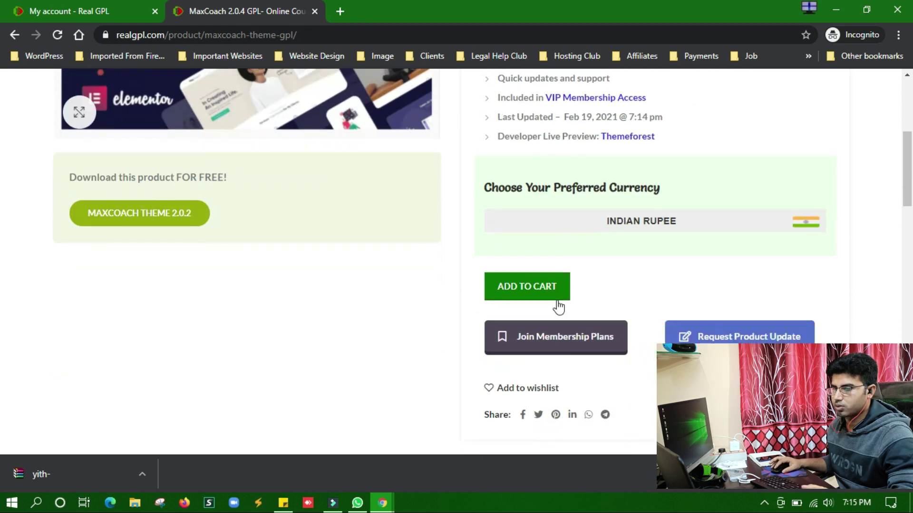
{"action": "left_click", "coordinate": [834, 10]}
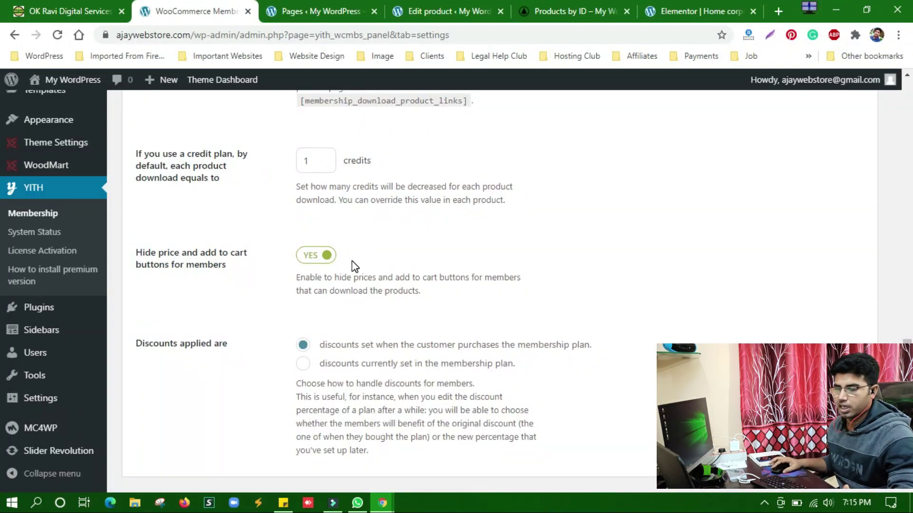
- Review the shop and report options and save the membership settings
{"action": "scroll", "coordinate": [435, 269], "scroll_direction": "down", "scroll_amount": 7}
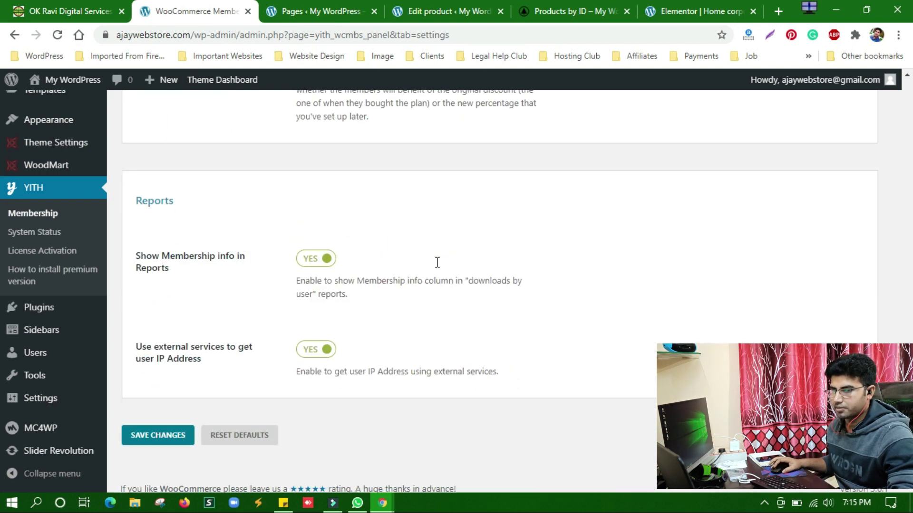
{"action": "scroll", "coordinate": [440, 267], "scroll_direction": "up", "scroll_amount": 11}
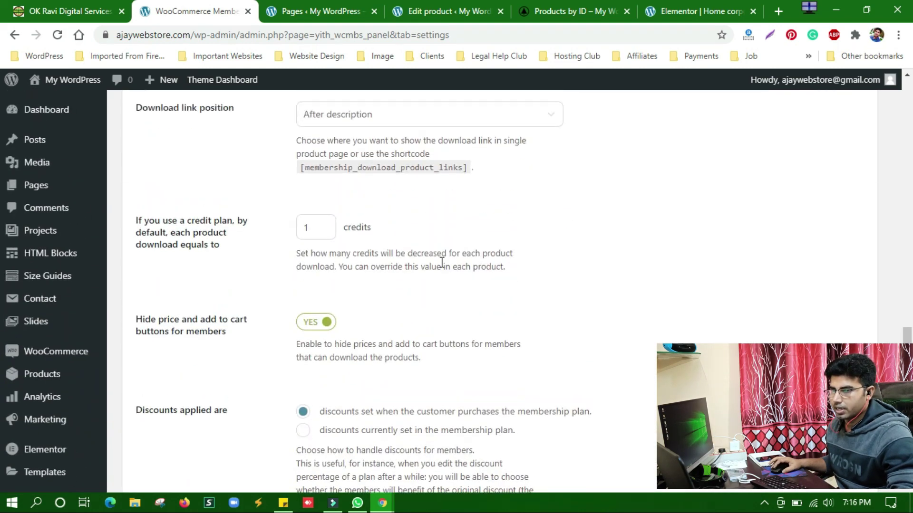
{"action": "scroll", "coordinate": [441, 262], "scroll_direction": "up", "scroll_amount": 4}
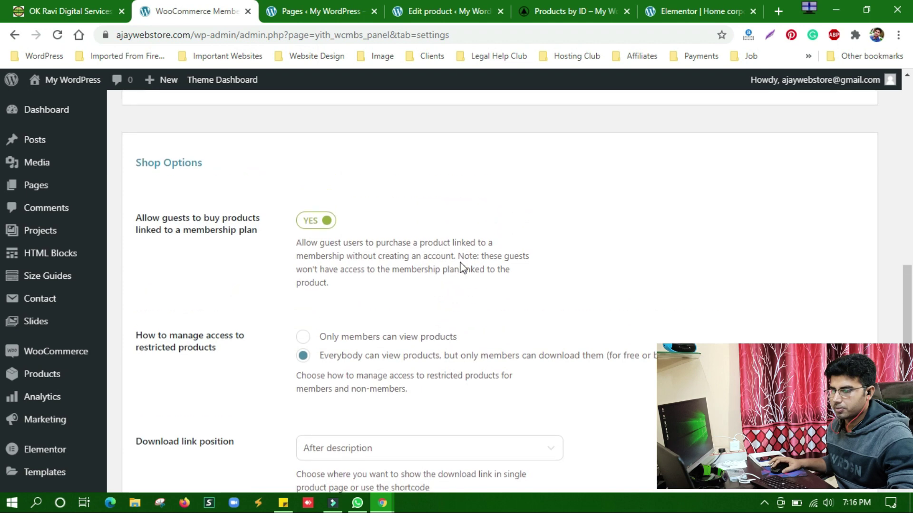
{"action": "scroll", "coordinate": [421, 279], "scroll_direction": "down", "scroll_amount": 7}
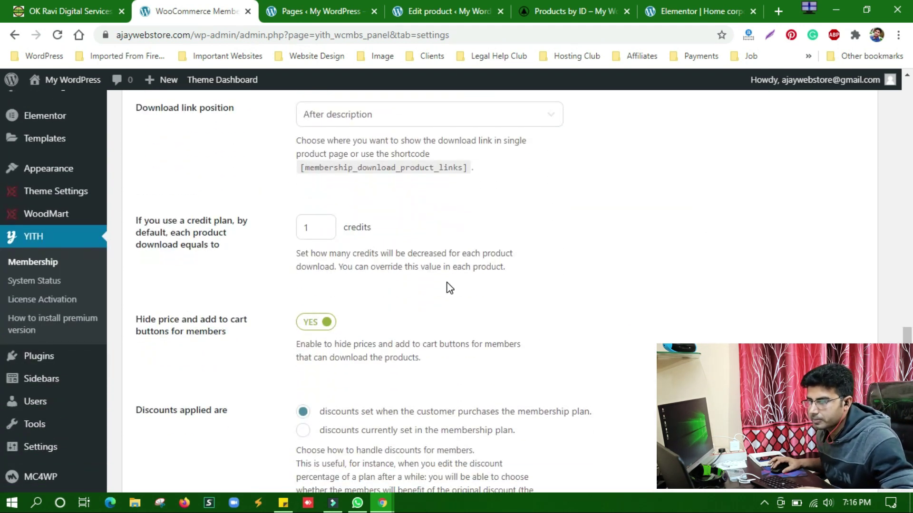
{"action": "scroll", "coordinate": [374, 297], "scroll_direction": "down", "scroll_amount": 9}
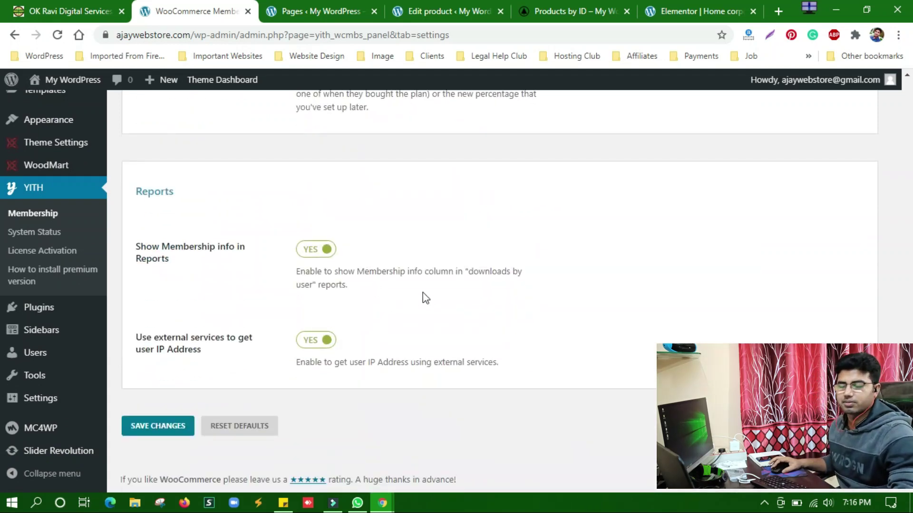
{"action": "left_click", "coordinate": [156, 430]}
- Open the Gold Membership plan for editing from the list of membership plans
{"action": "scroll", "coordinate": [430, 267], "scroll_direction": "up", "scroll_amount": 6}
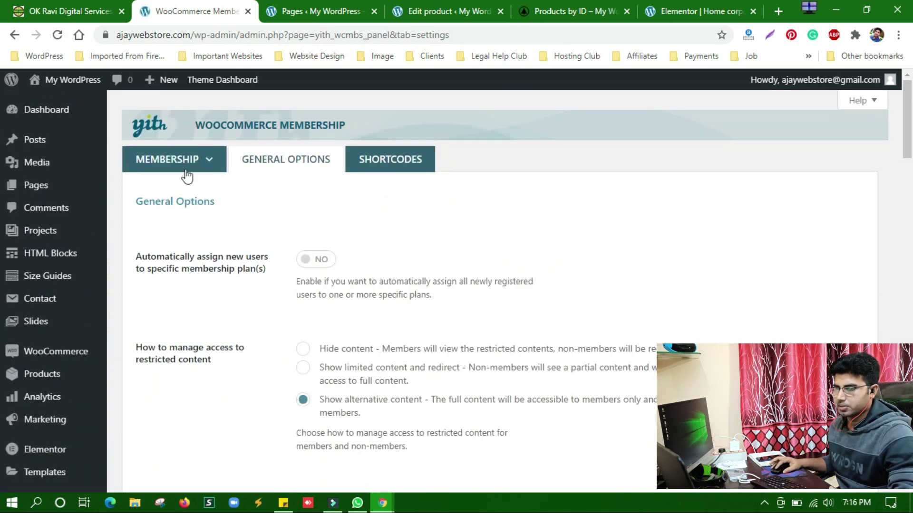
{"action": "mouse_move", "coordinate": [176, 166]}
{"action": "left_click", "coordinate": [164, 217]}
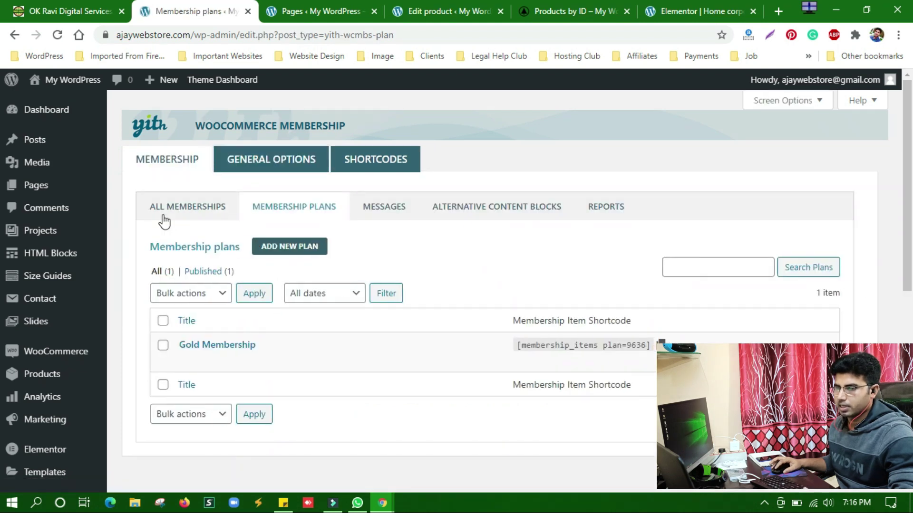
{"action": "left_click", "coordinate": [187, 363]}
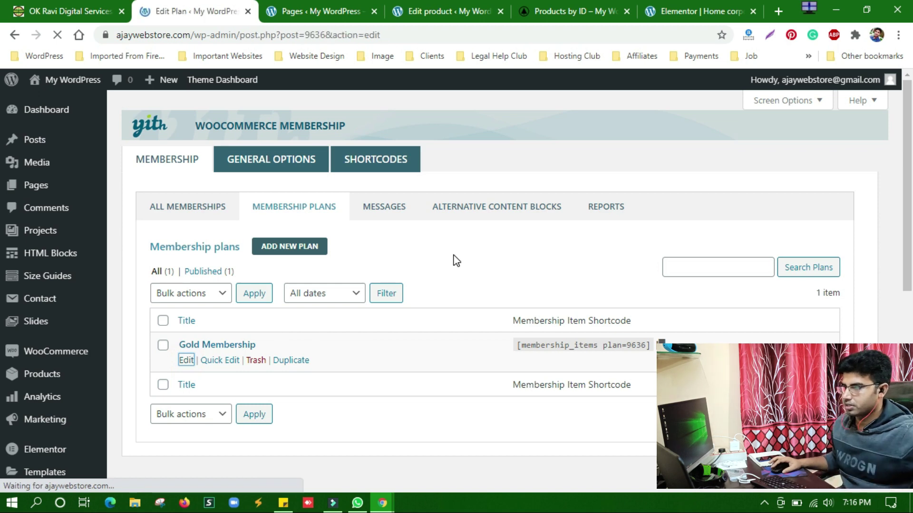
- Examine the Gold Membership plan's options for including other plans' contents and for what users can download
{"action": "scroll", "coordinate": [430, 307], "scroll_direction": "down", "scroll_amount": 7}
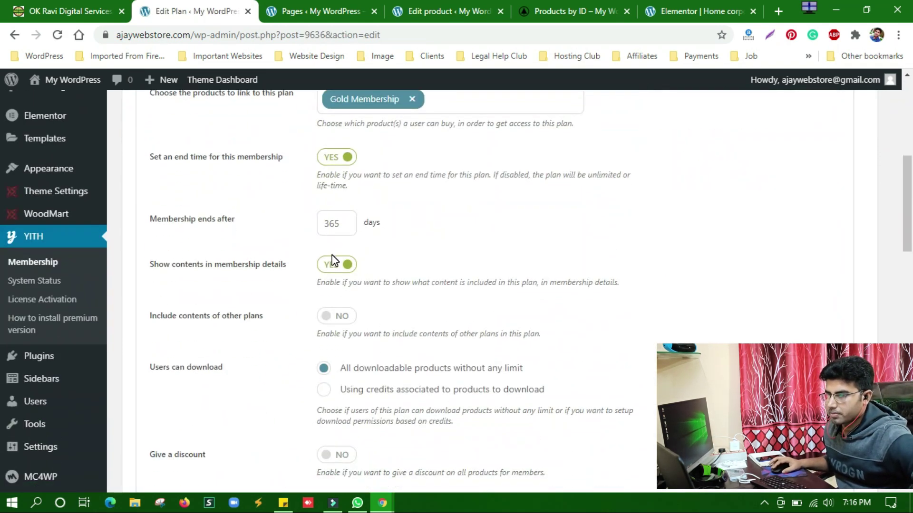
{"action": "scroll", "coordinate": [334, 260], "scroll_direction": "down", "scroll_amount": 3}
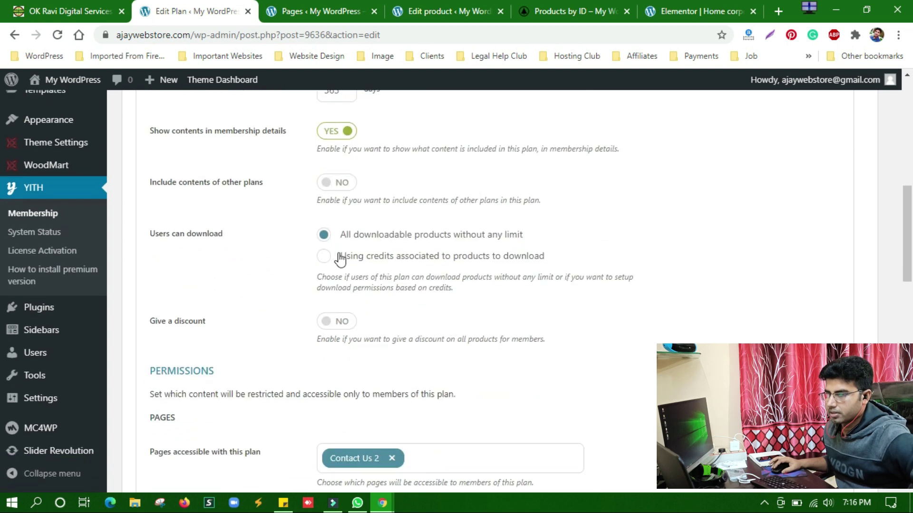
{"action": "left_click", "coordinate": [346, 187]}
{"action": "left_click", "coordinate": [337, 183]}
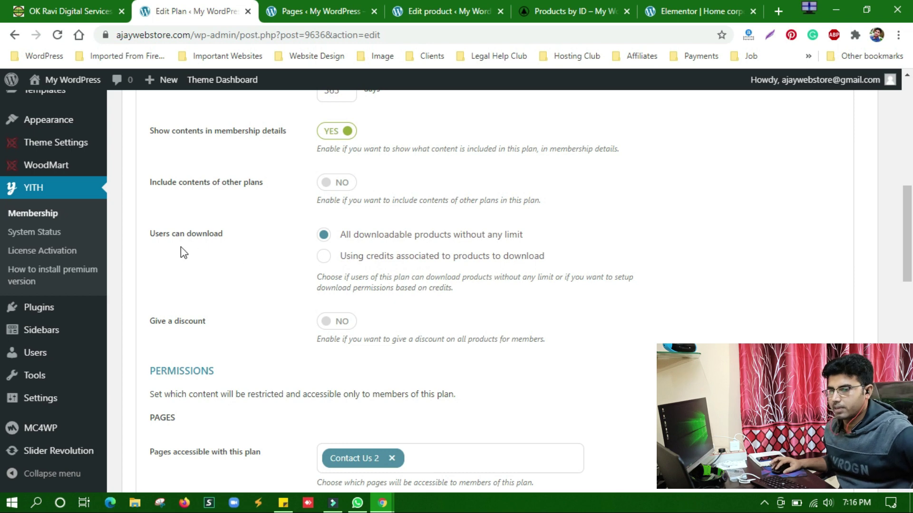
{"action": "left_click_drag", "start_coordinate": [148, 233], "coordinate": [212, 233]}
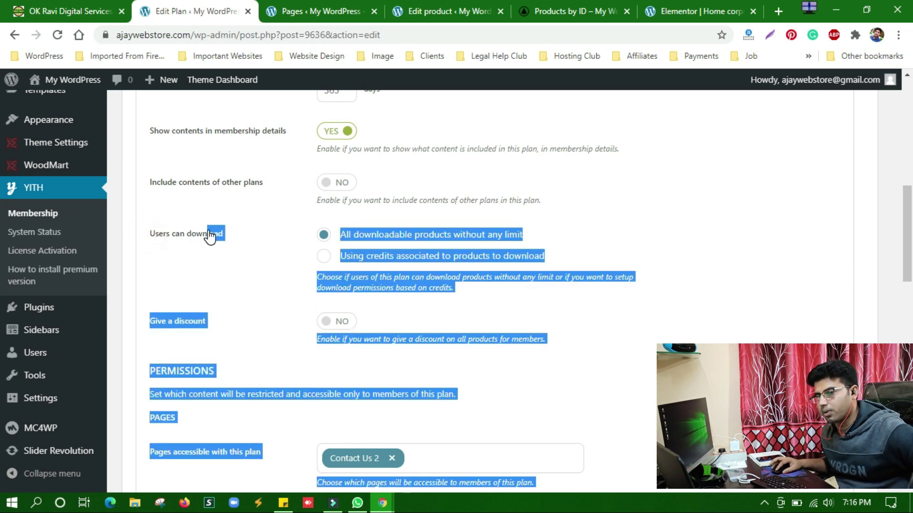
{"action": "left_click", "coordinate": [214, 231]}
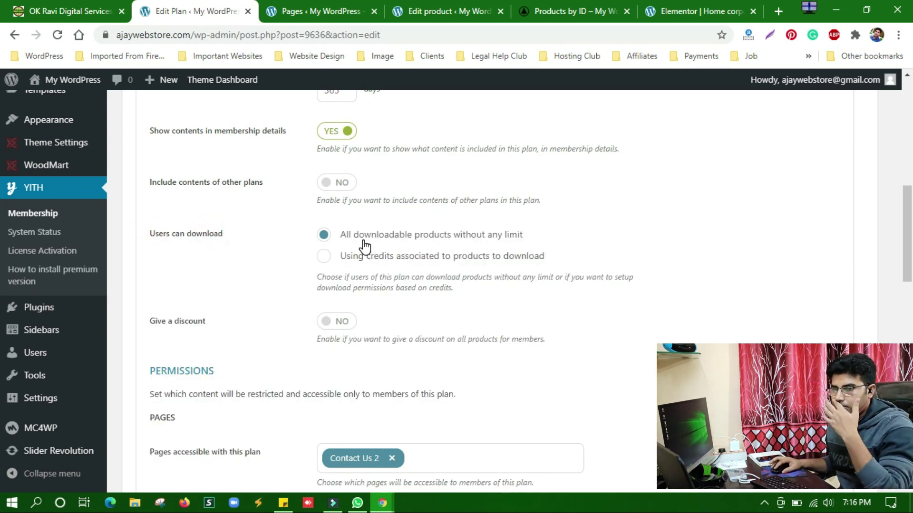
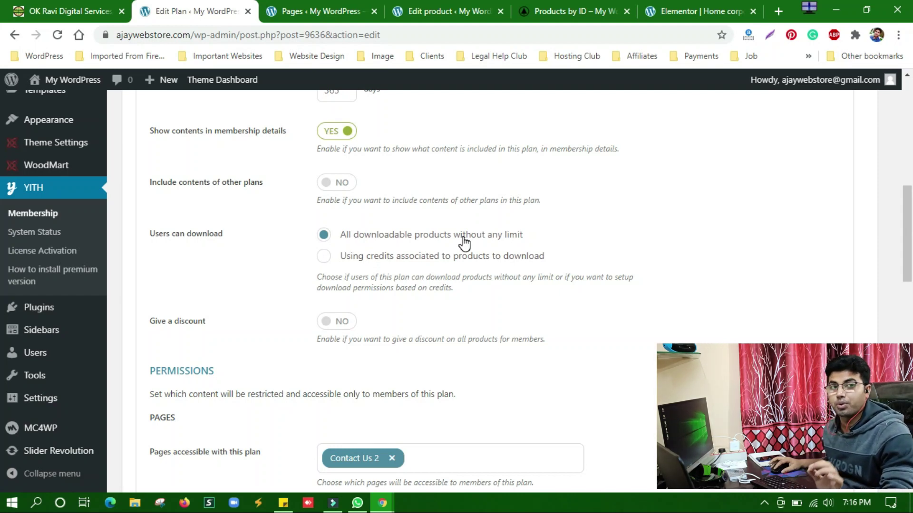
- Switch to the Real GPL window and compare the daily download limits of the Starter, VIP and Platinum plans on its home page
{"action": "left_click", "coordinate": [382, 503]}
{"action": "left_click", "coordinate": [418, 453]}
{"action": "scroll", "coordinate": [402, 232], "scroll_direction": "up", "scroll_amount": 6}
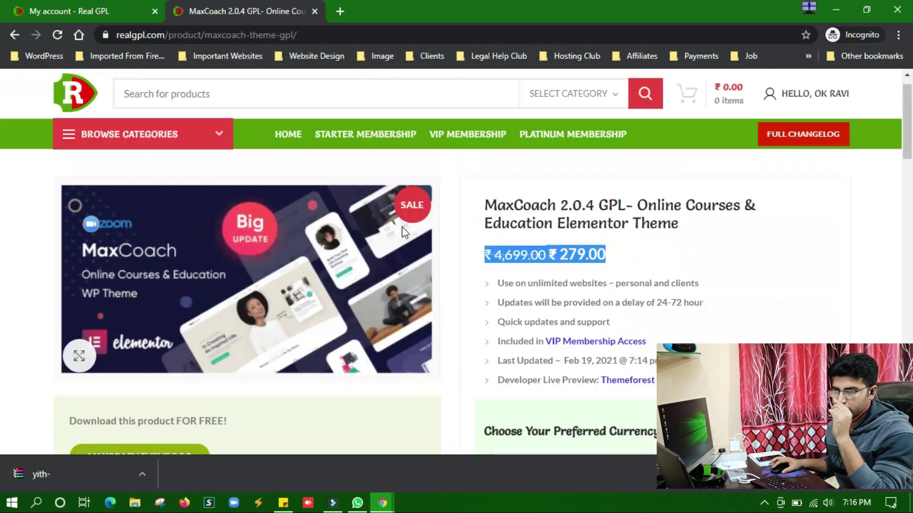
{"action": "left_click", "coordinate": [71, 130]}
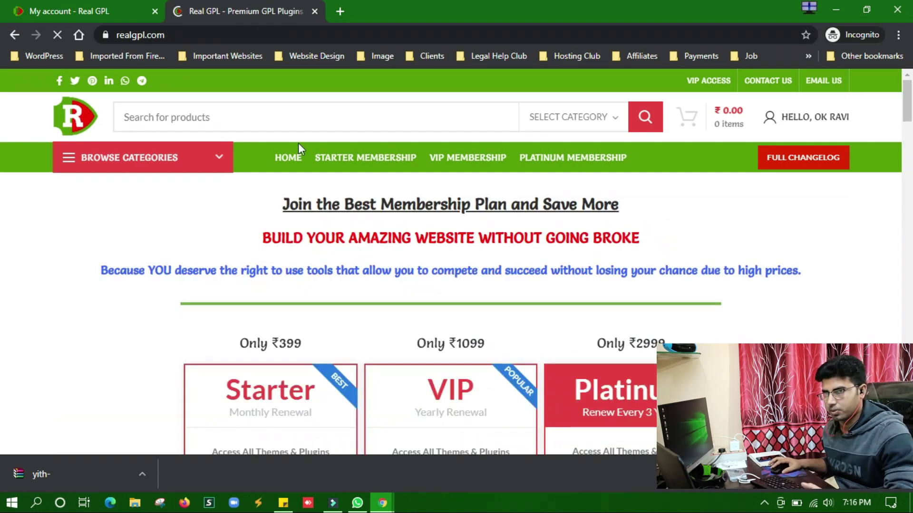
{"action": "scroll", "coordinate": [587, 244], "scroll_direction": "down", "scroll_amount": 1}
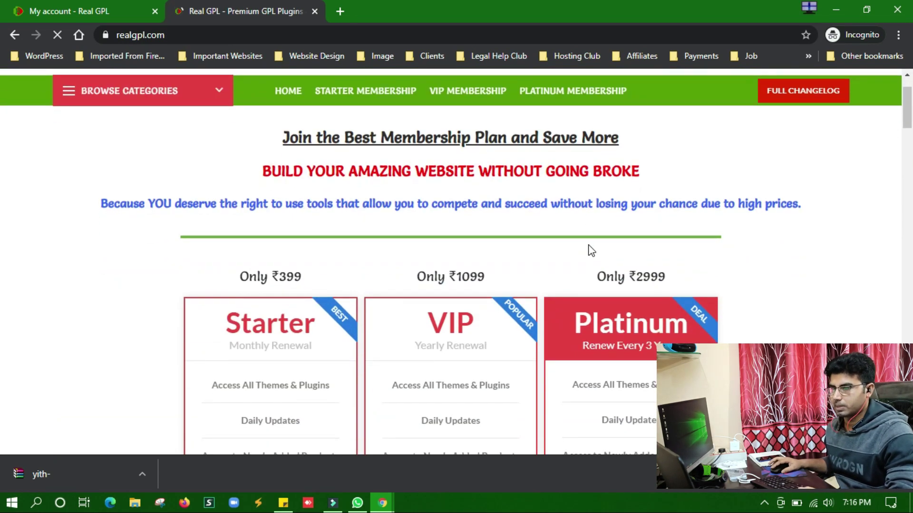
{"action": "scroll", "coordinate": [591, 250], "scroll_direction": "down", "scroll_amount": 3}
{"action": "scroll", "coordinate": [590, 247], "scroll_direction": "down", "scroll_amount": 1}
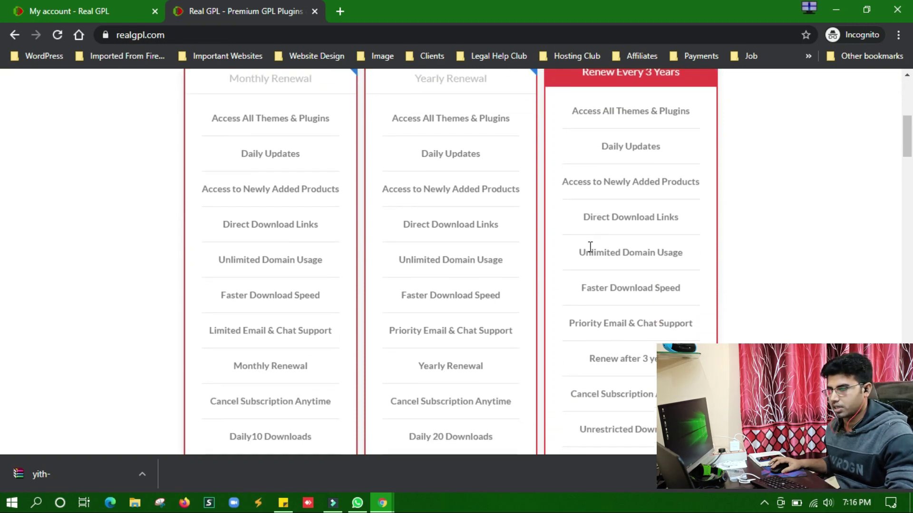
{"action": "scroll", "coordinate": [590, 247], "scroll_direction": "down", "scroll_amount": 3}
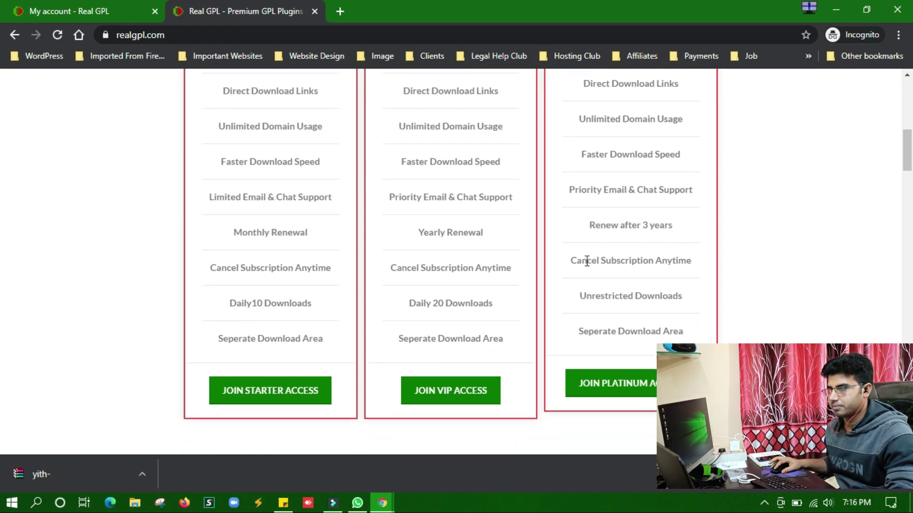
{"action": "left_click_drag", "start_coordinate": [580, 295], "coordinate": [691, 298]}
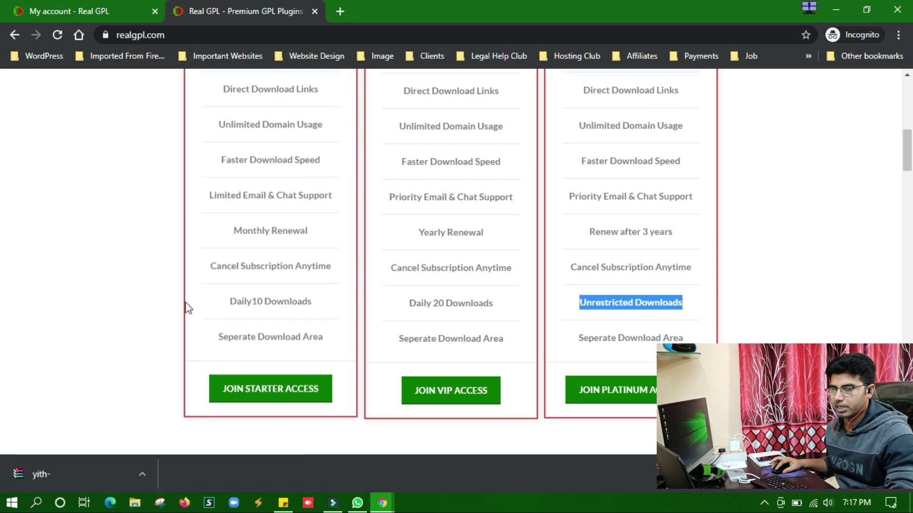
{"action": "left_click_drag", "start_coordinate": [211, 299], "coordinate": [330, 307]}
{"action": "left_click_drag", "start_coordinate": [404, 303], "coordinate": [520, 303]}
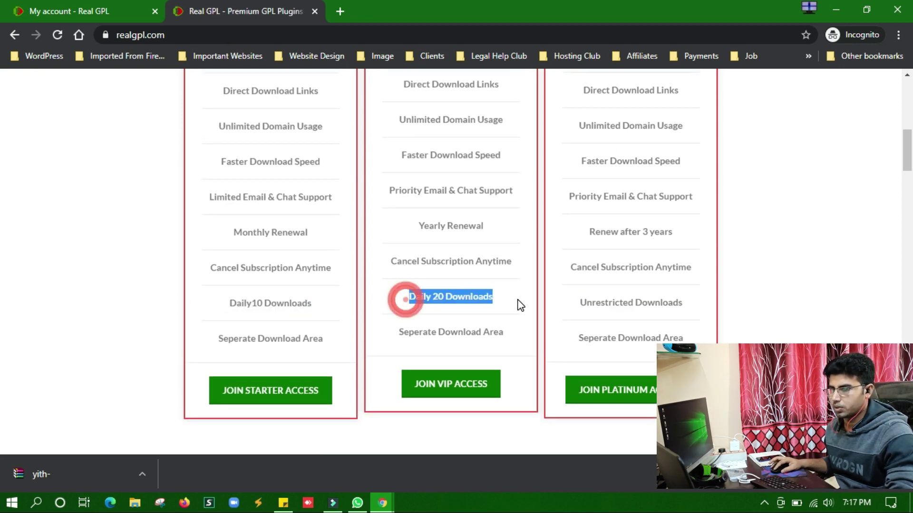
- Return to the Gold Membership plan, let users download using credits associated to products, and give them 10 credits
{"action": "left_click", "coordinate": [836, 10]}
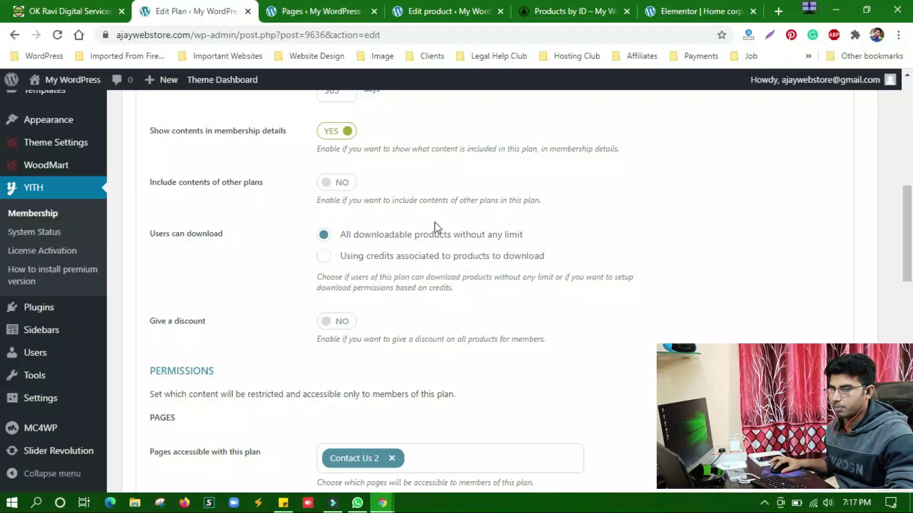
{"action": "left_click", "coordinate": [323, 257]}
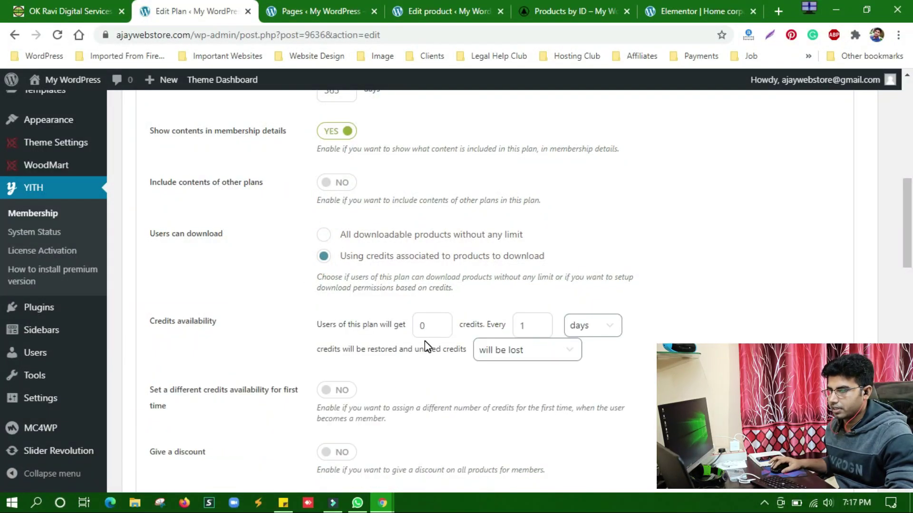
{"action": "left_click", "coordinate": [418, 326]}
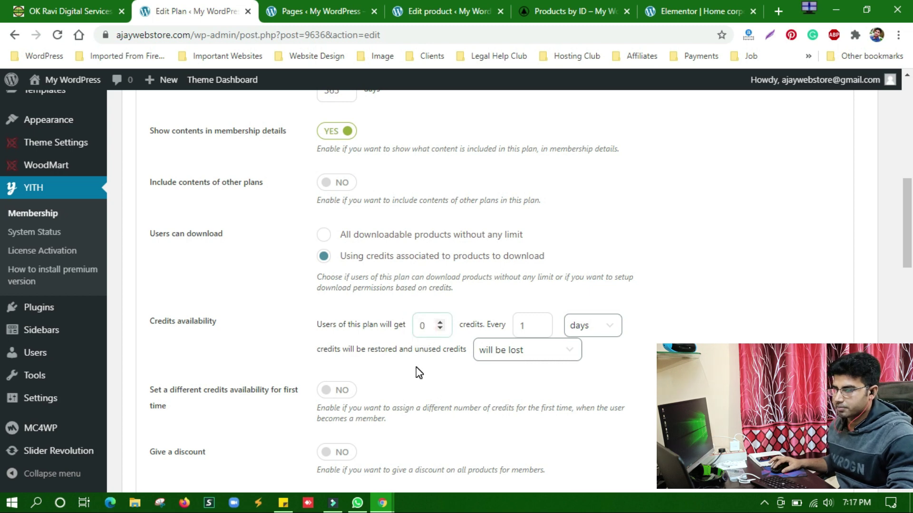
{"action": "type", "text": "1"}
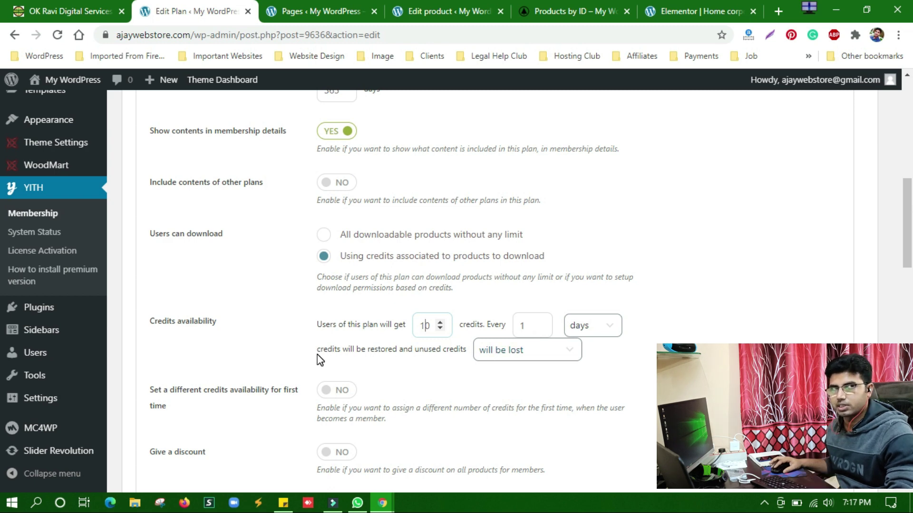
- Try the accumulated option for the plan's unused credits, and set them back to being lost
{"action": "left_click", "coordinate": [516, 357]}
{"action": "left_click", "coordinate": [505, 368]}
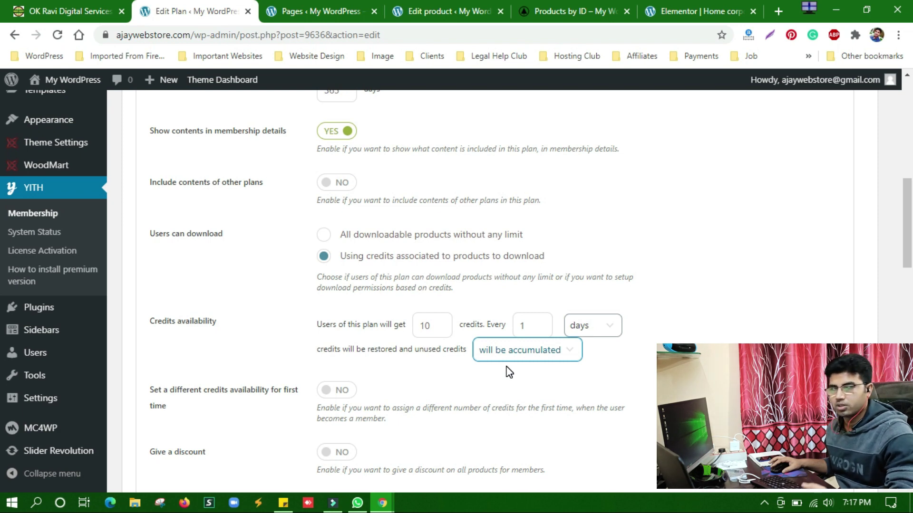
{"action": "left_click", "coordinate": [552, 358]}
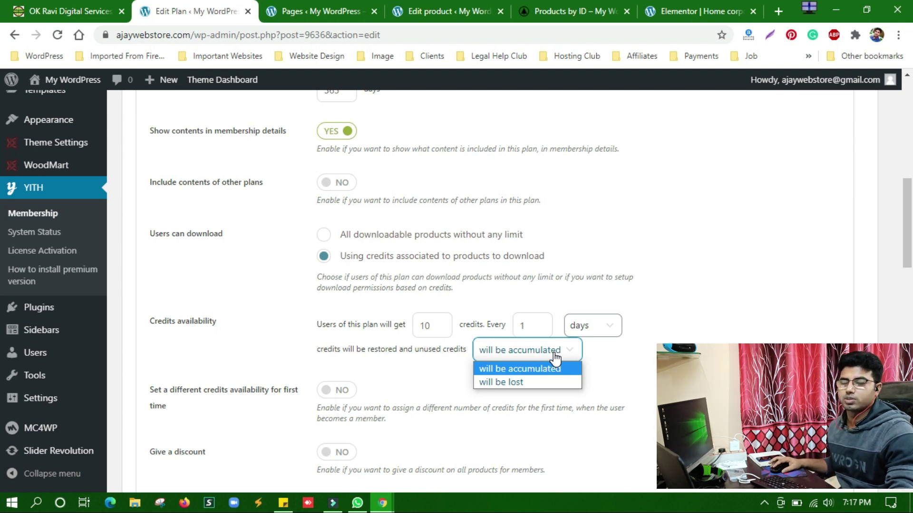
{"action": "left_click", "coordinate": [518, 379]}
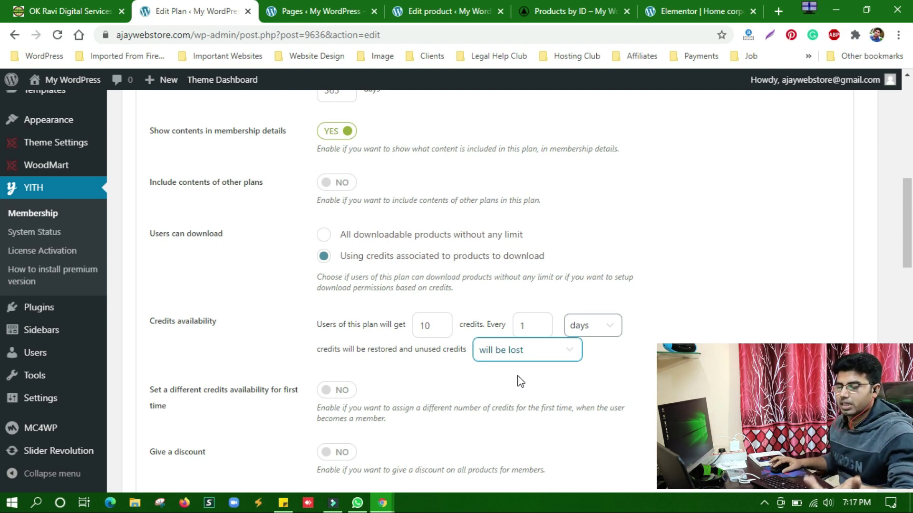
- Switch to the Real GPL account's memberships page, reload it, and examine the VIP membership's remaining credits, next credits update and included products
{"action": "mouse_move", "coordinate": [383, 503]}
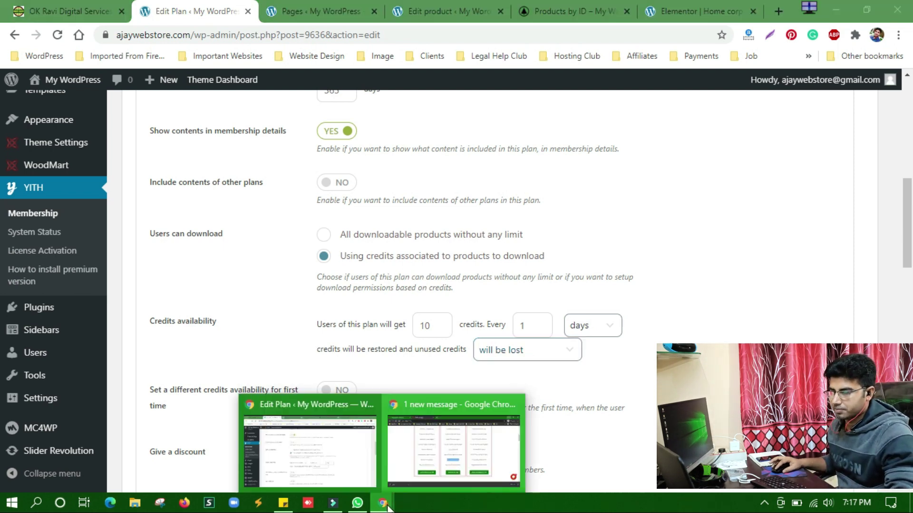
{"action": "left_click", "coordinate": [441, 454]}
{"action": "left_click", "coordinate": [85, 6]}
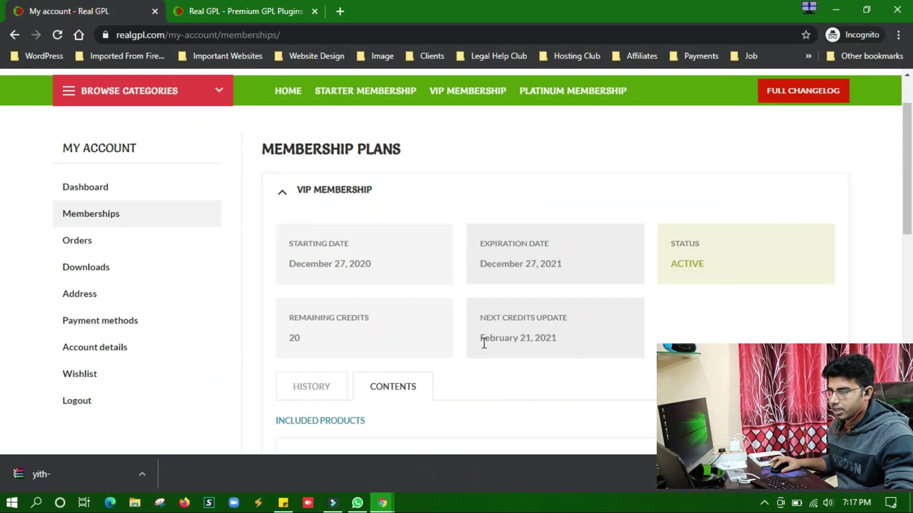
{"action": "left_click", "coordinate": [292, 339]}
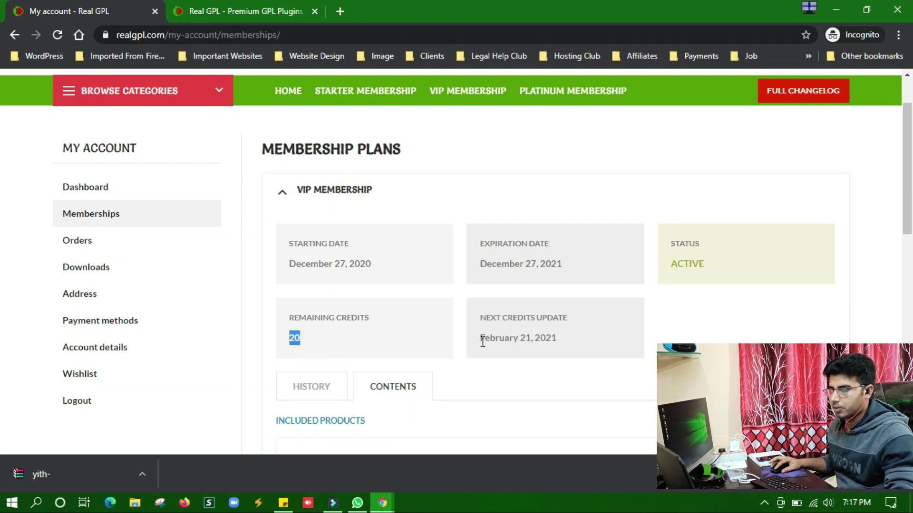
{"action": "left_click_drag", "start_coordinate": [482, 341], "coordinate": [560, 341]}
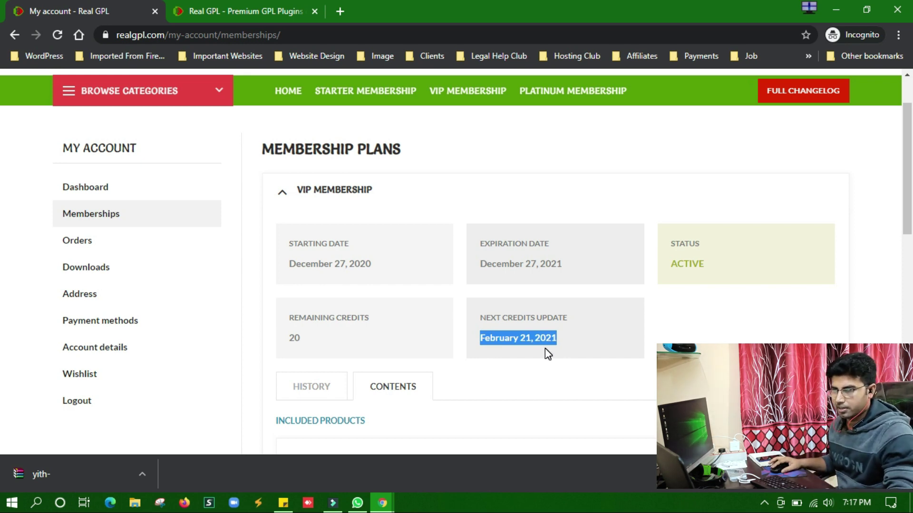
{"action": "scroll", "coordinate": [544, 349], "scroll_direction": "down", "scroll_amount": 2}
{"action": "scroll", "coordinate": [545, 349], "scroll_direction": "up", "scroll_amount": 4}
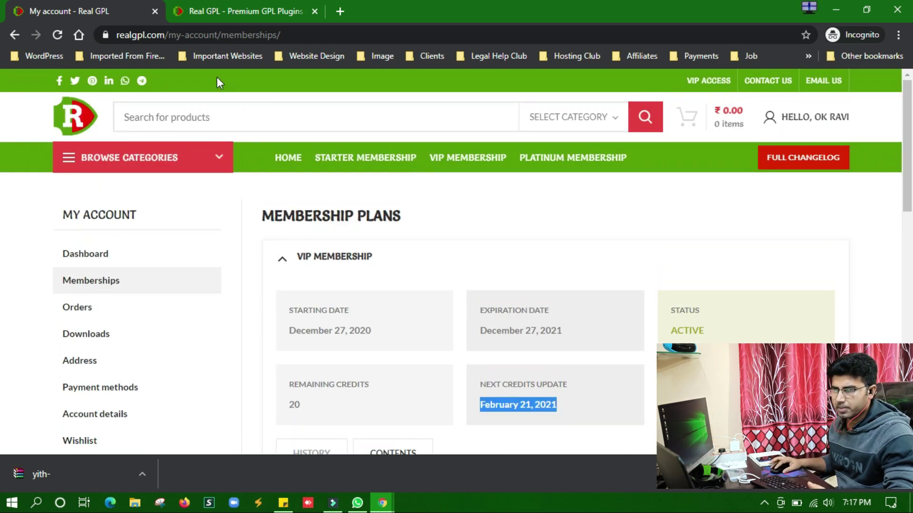
{"action": "left_click", "coordinate": [59, 35]}
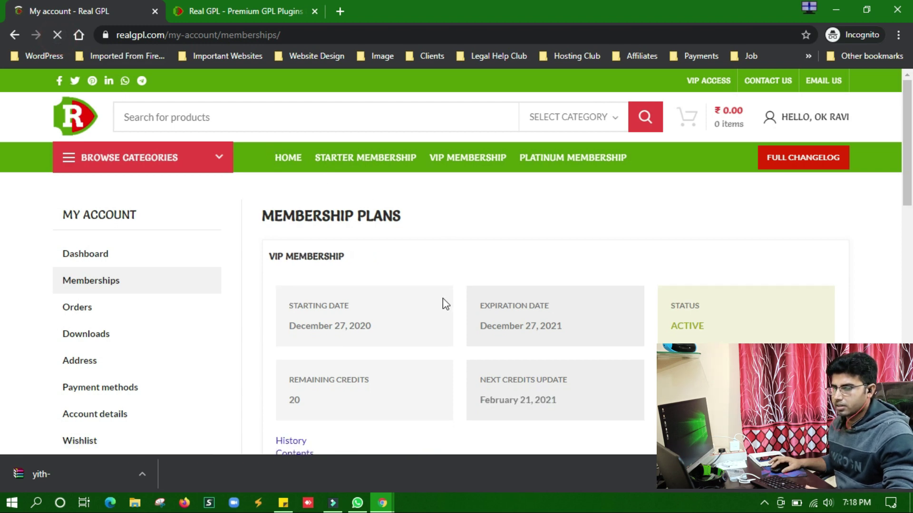
{"action": "scroll", "coordinate": [588, 318], "scroll_direction": "down", "scroll_amount": 5}
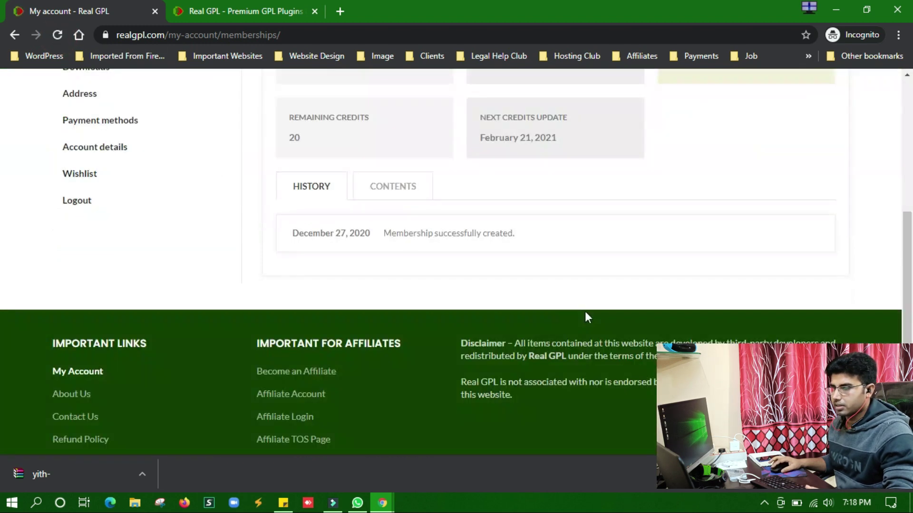
{"action": "left_click", "coordinate": [392, 190]}
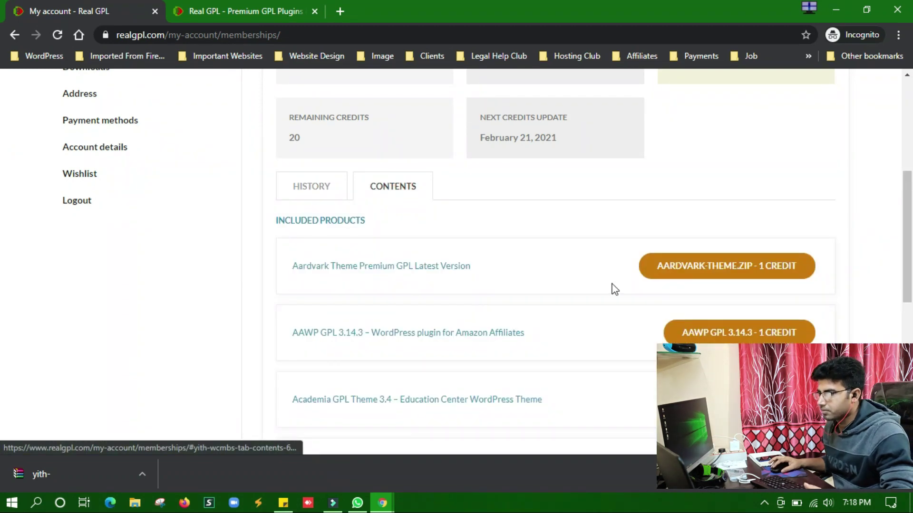
- Start downloading aardvark-theme.zip from the VIP membership's included products for 1 credit, and cancel the file transfer
{"action": "left_click", "coordinate": [700, 270]}
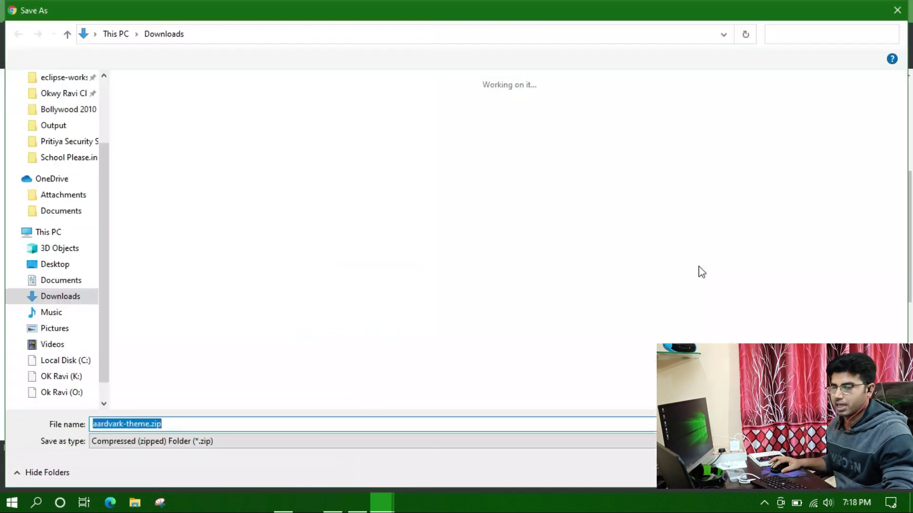
{"action": "key", "text": "Return"}
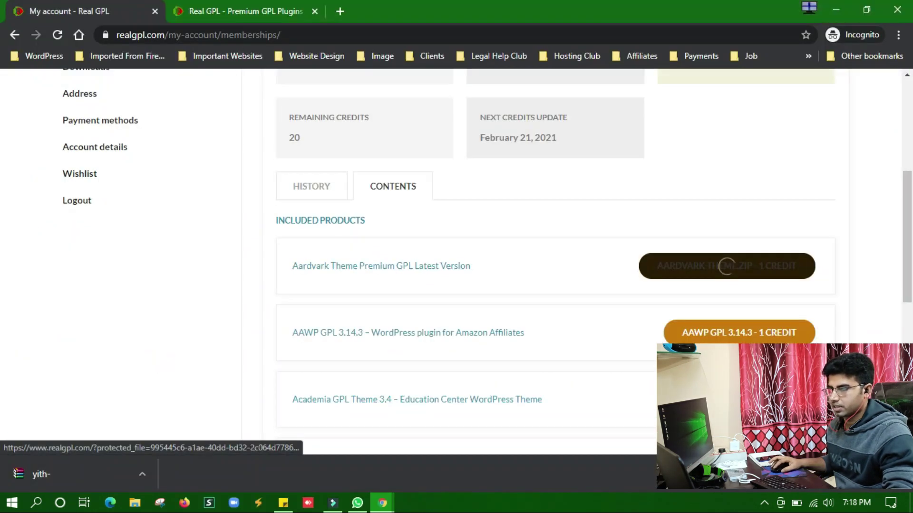
{"action": "left_click", "coordinate": [139, 472]}
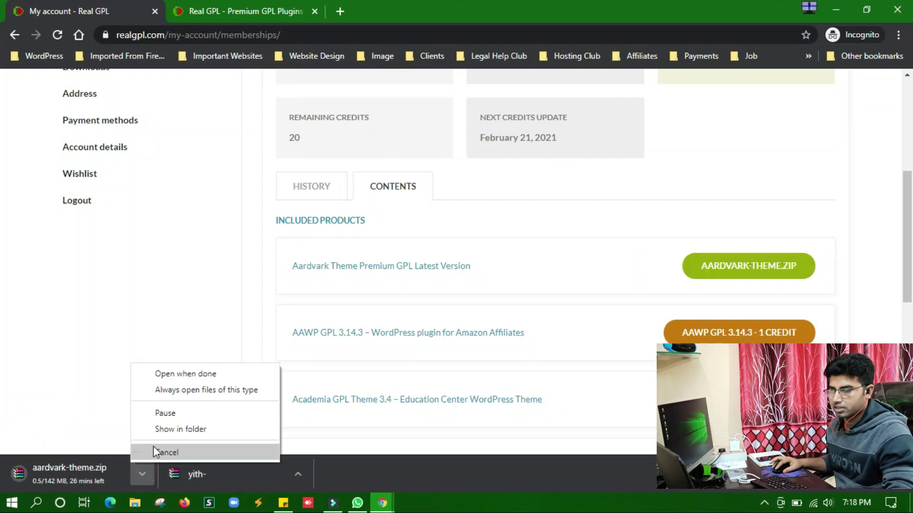
{"action": "left_click", "coordinate": [168, 451]}
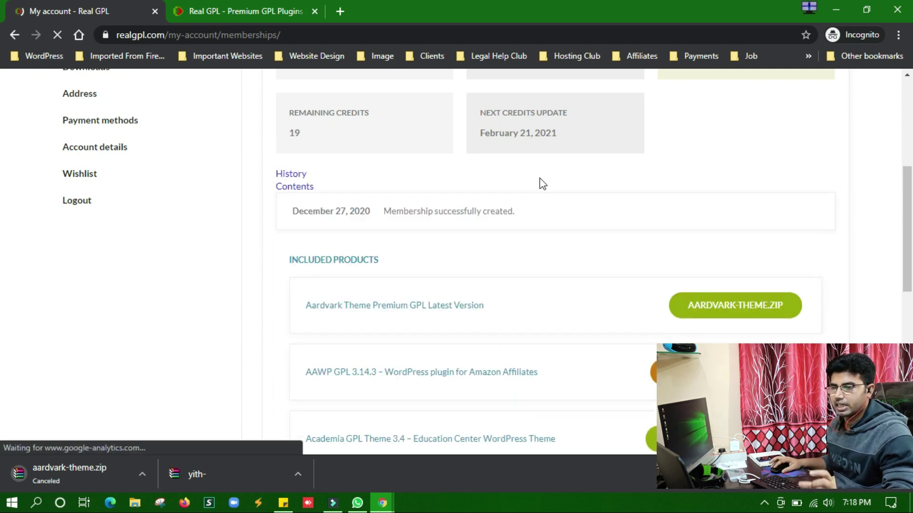
- Check the VIP membership's remaining credits after the download and review its included products again
{"action": "left_click", "coordinate": [286, 140]}
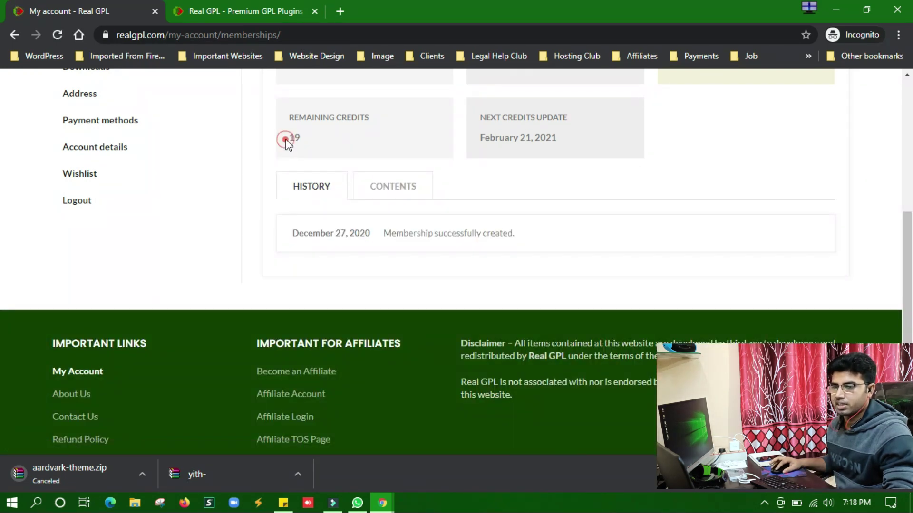
{"action": "double_click", "coordinate": [286, 141]}
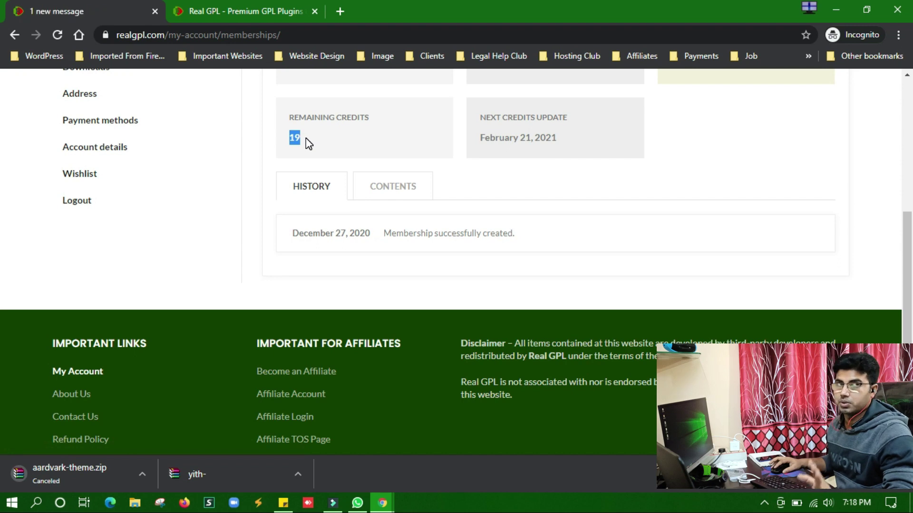
{"action": "left_click", "coordinate": [395, 191]}
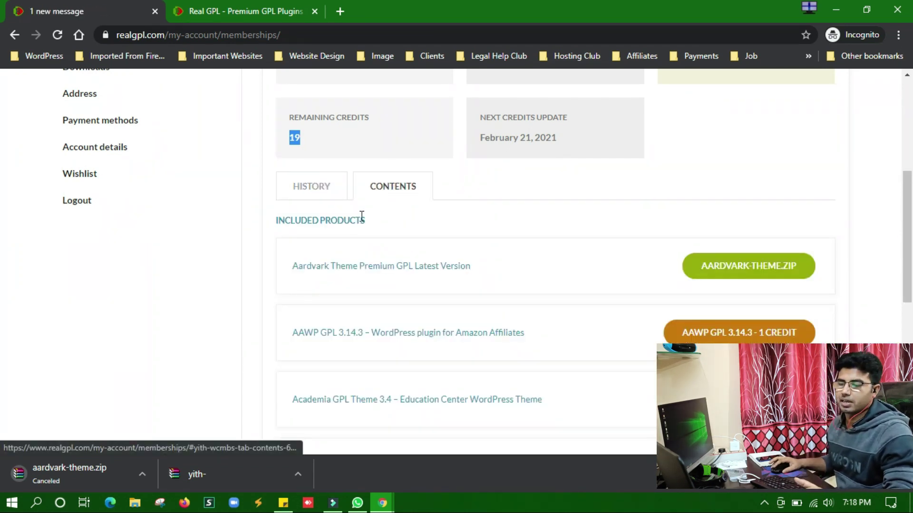
{"action": "scroll", "coordinate": [476, 221], "scroll_direction": "up", "scroll_amount": 5}
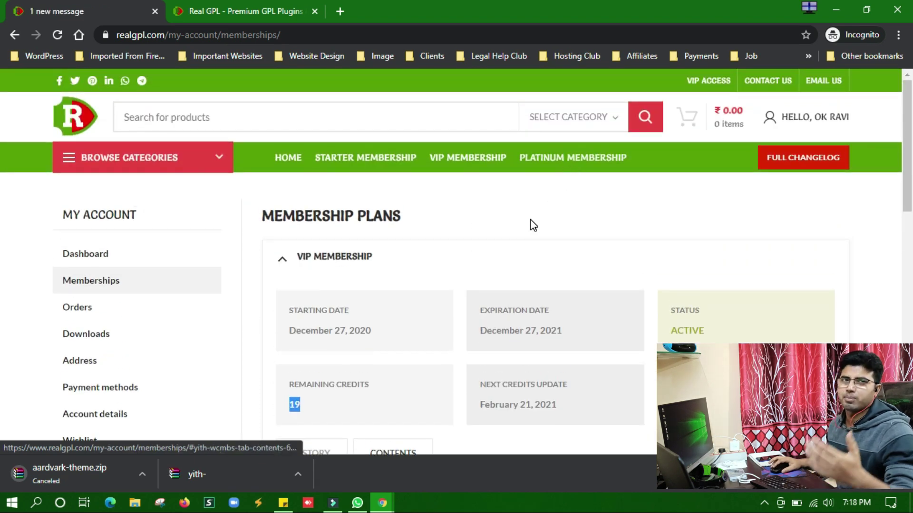
{"action": "scroll", "coordinate": [531, 256], "scroll_direction": "down", "scroll_amount": 3}
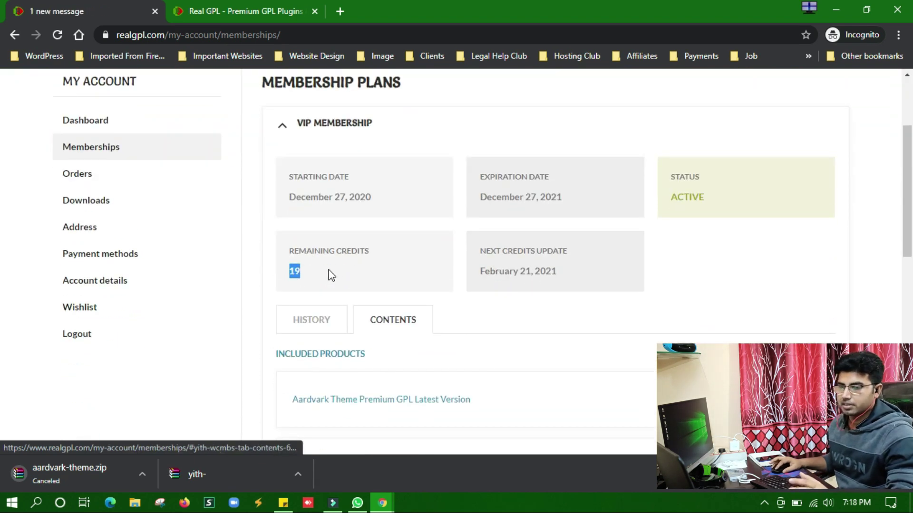
{"action": "left_click", "coordinate": [326, 269]}
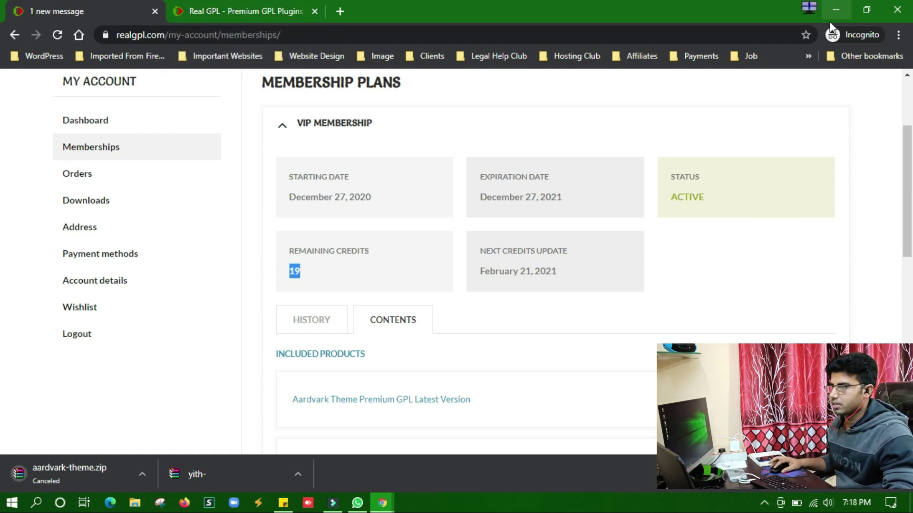
- Return to the Gold Membership plan and set its included products to all products
{"action": "left_click", "coordinate": [835, 6]}
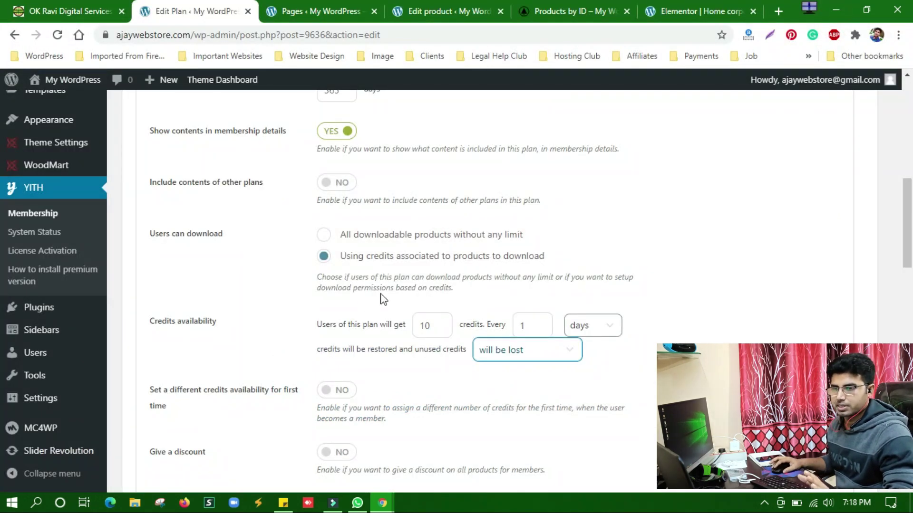
{"action": "scroll", "coordinate": [404, 290], "scroll_direction": "up", "scroll_amount": 3}
{"action": "scroll", "coordinate": [404, 294], "scroll_direction": "down", "scroll_amount": 7}
{"action": "scroll", "coordinate": [389, 312], "scroll_direction": "down", "scroll_amount": 12}
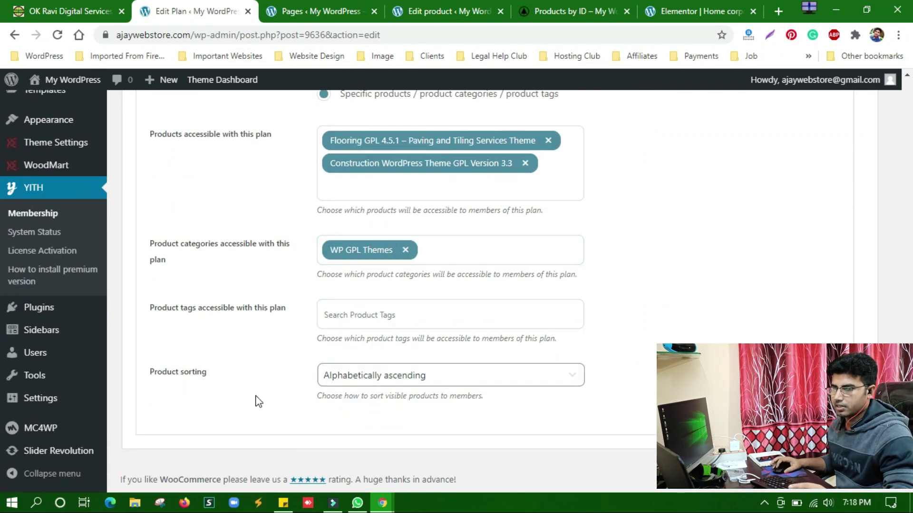
{"action": "scroll", "coordinate": [295, 375], "scroll_direction": "up", "scroll_amount": 4}
{"action": "left_click", "coordinate": [324, 273]}
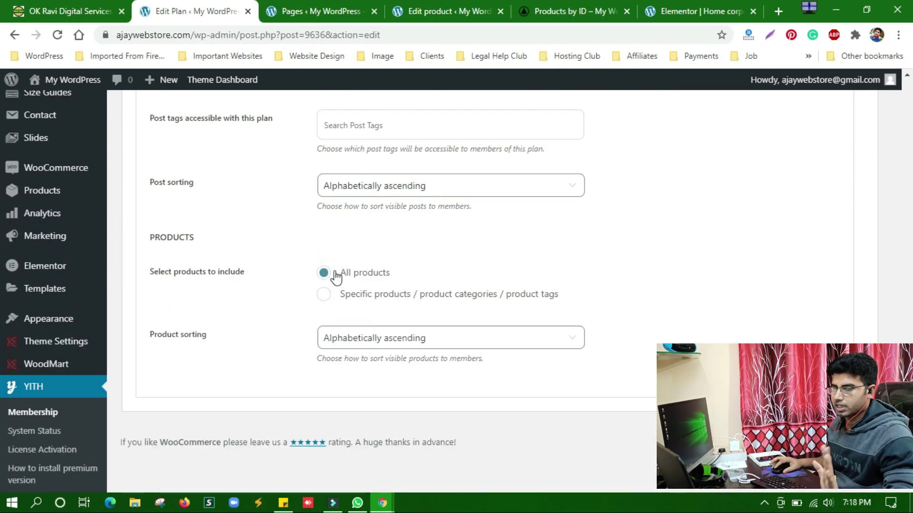
- Save the changes to the Gold Membership plan
{"action": "scroll", "coordinate": [306, 352], "scroll_direction": "down", "scroll_amount": 4}
{"action": "scroll", "coordinate": [240, 387], "scroll_direction": "up", "scroll_amount": 5}
{"action": "scroll", "coordinate": [709, 238], "scroll_direction": "up", "scroll_amount": 15}
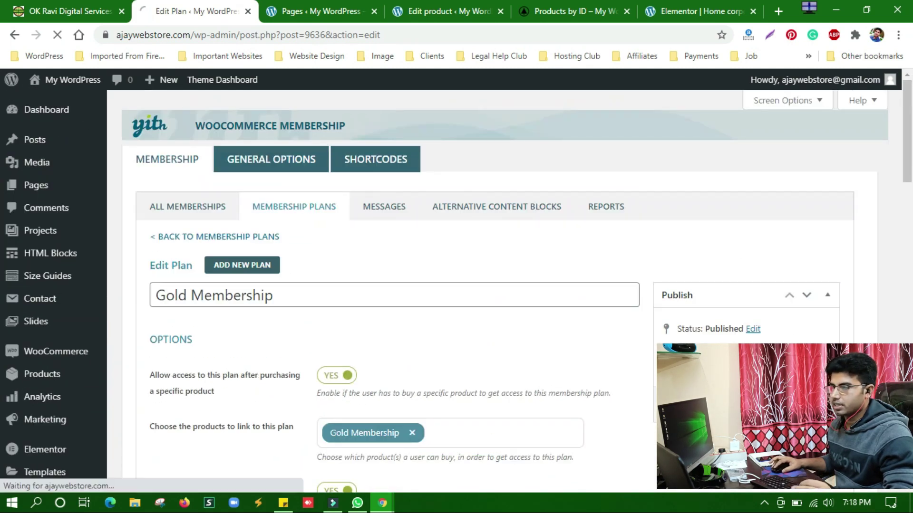
{"action": "left_click", "coordinate": [307, 171]}
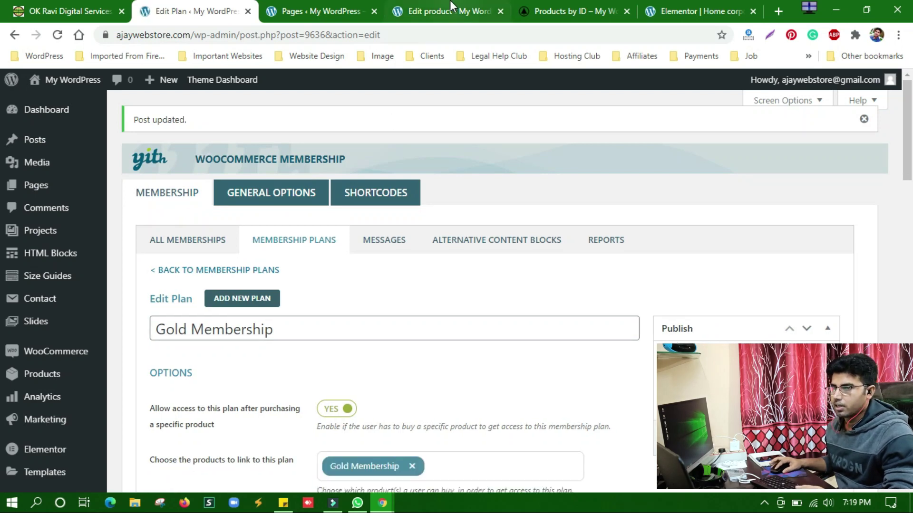
- Switch to the home page in Elementor and insert a three-column section above "Software for greater efficiency of your work"
{"action": "left_click", "coordinate": [441, 10]}
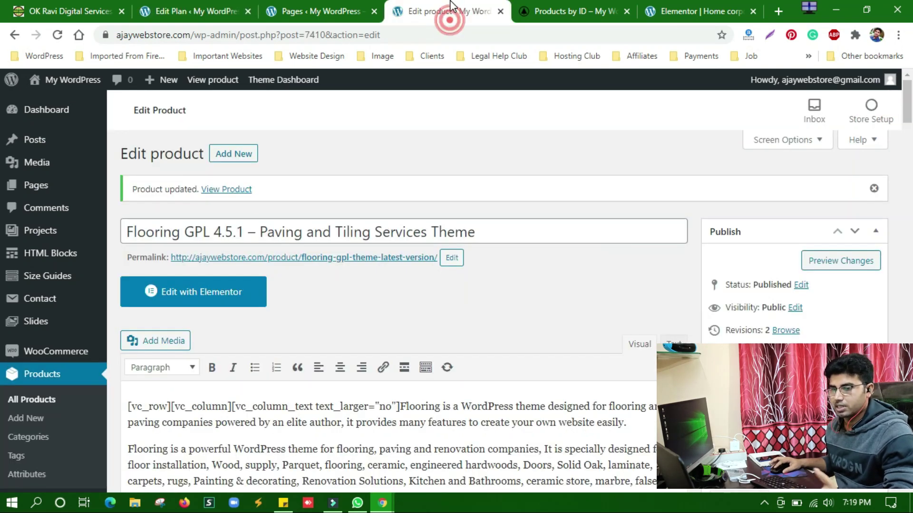
{"action": "left_click", "coordinate": [575, 11]}
{"action": "left_click", "coordinate": [699, 6]}
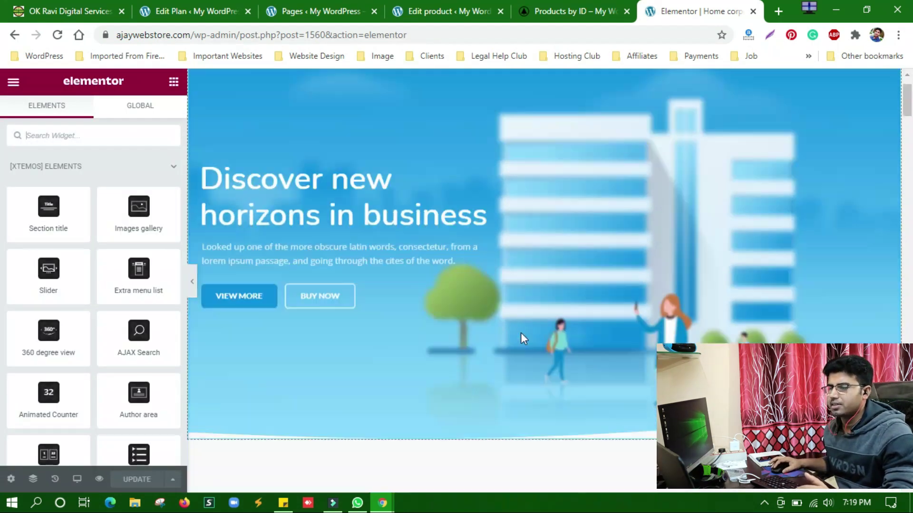
{"action": "scroll", "coordinate": [521, 333], "scroll_direction": "down", "scroll_amount": 5}
{"action": "scroll", "coordinate": [521, 333], "scroll_direction": "down", "scroll_amount": 3}
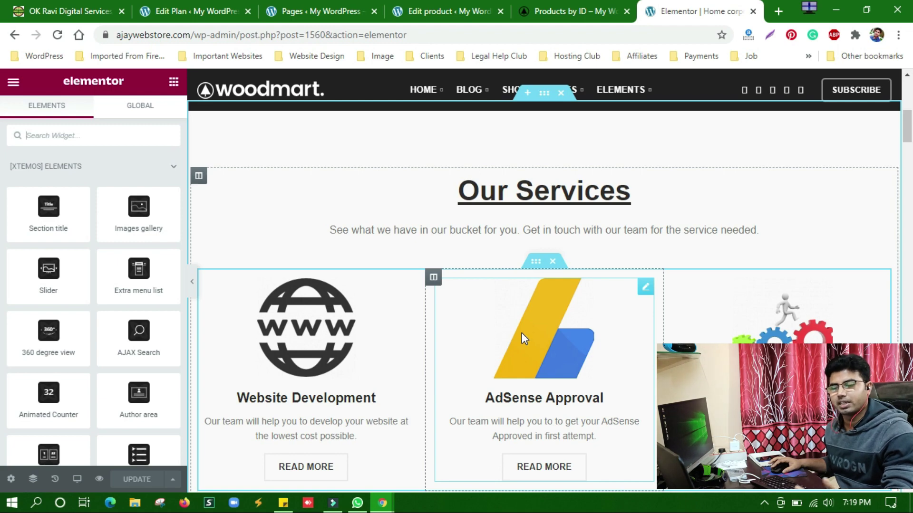
{"action": "scroll", "coordinate": [539, 328], "scroll_direction": "down", "scroll_amount": 4}
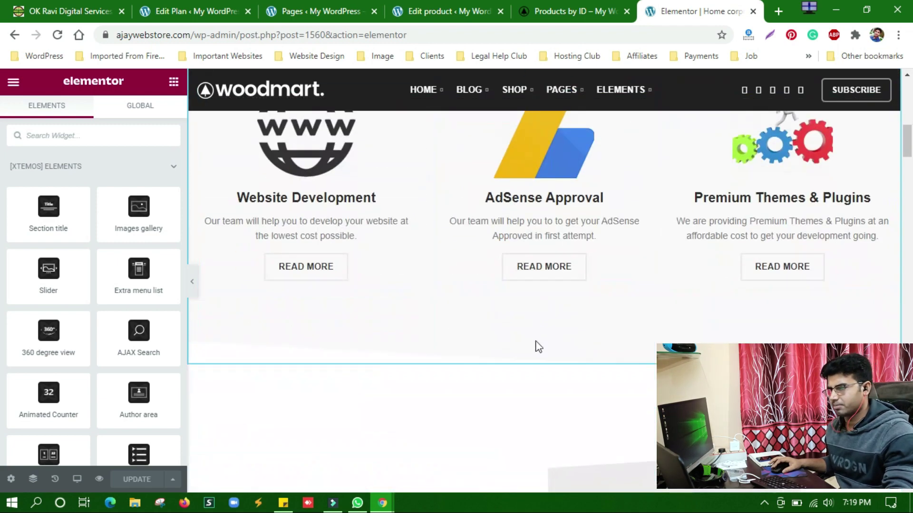
{"action": "scroll", "coordinate": [535, 344], "scroll_direction": "down", "scroll_amount": 3}
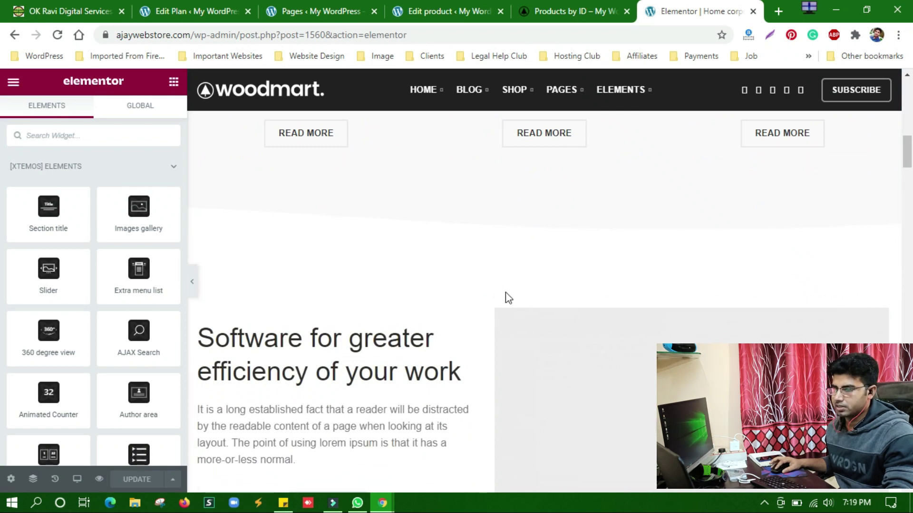
{"action": "left_click", "coordinate": [525, 291]}
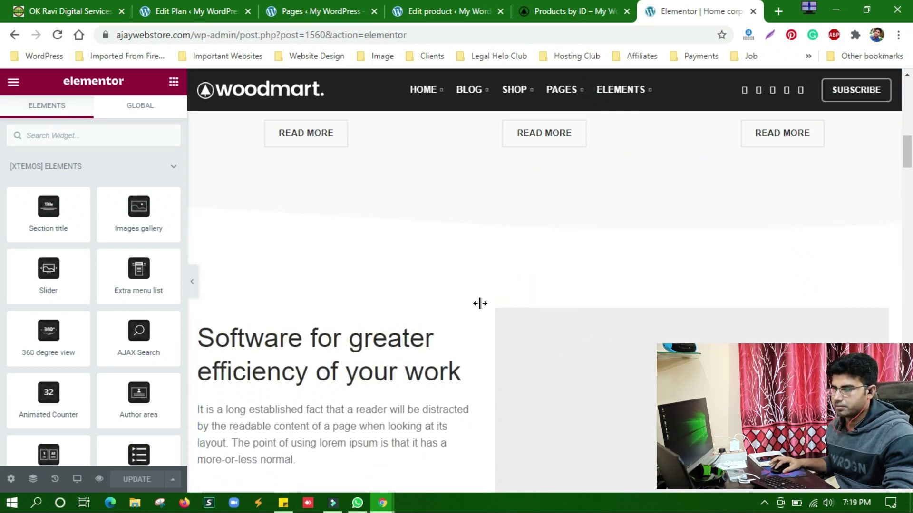
{"action": "left_click", "coordinate": [527, 352]}
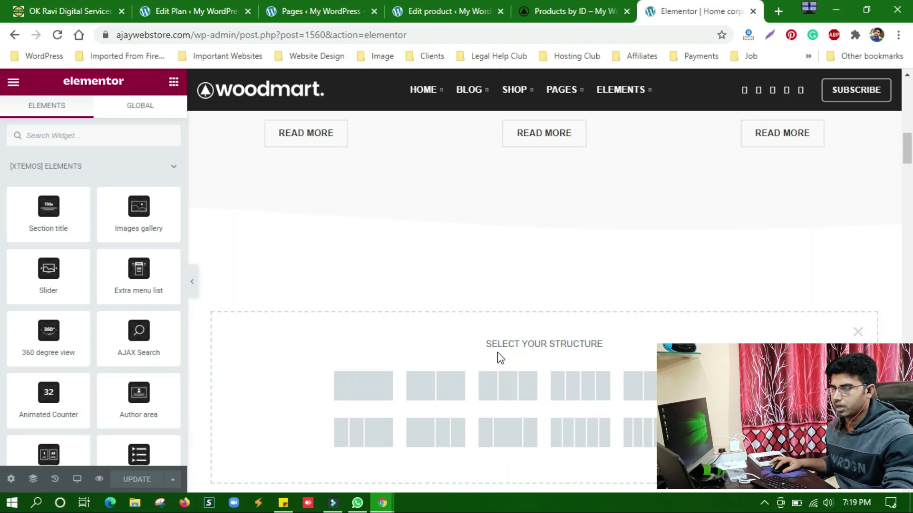
{"action": "left_click", "coordinate": [497, 386]}
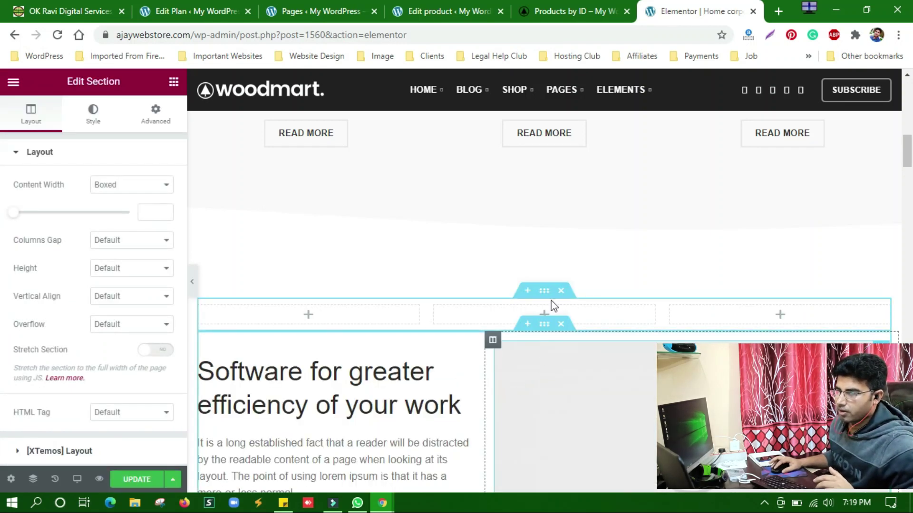
- Search the widgets for "pri" and place a Pricing tables widget in the first column of the new section
{"action": "left_click", "coordinate": [173, 82]}
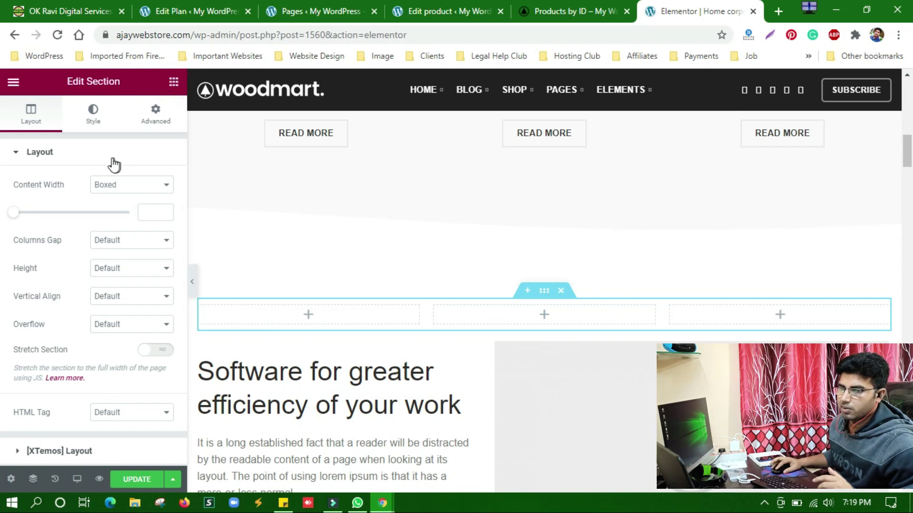
{"action": "left_click", "coordinate": [123, 138]}
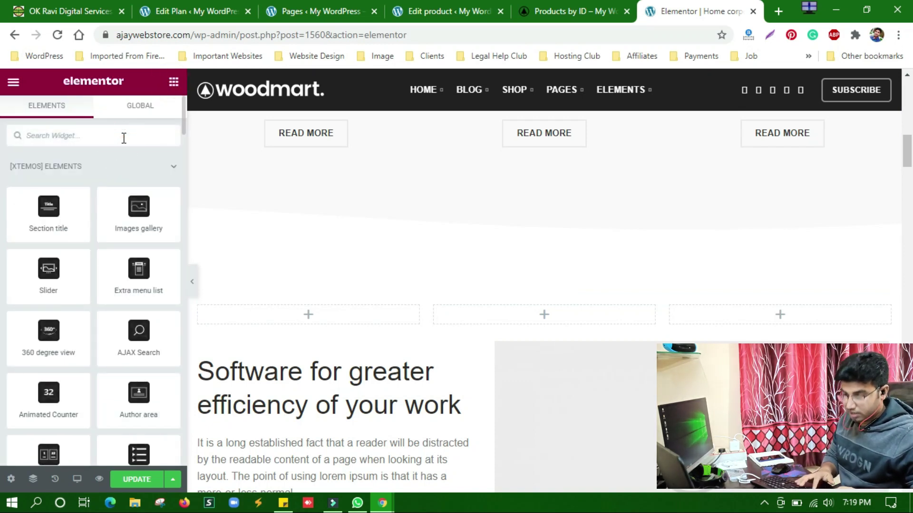
{"action": "type", "text": "pri"}
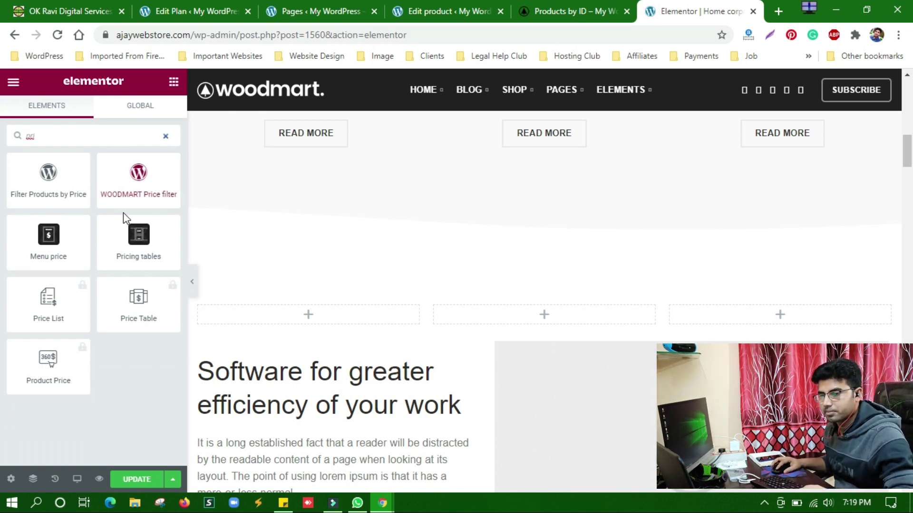
{"action": "left_click", "coordinate": [134, 234]}
{"action": "left_click_drag", "start_coordinate": [267, 301], "coordinate": [341, 326]}
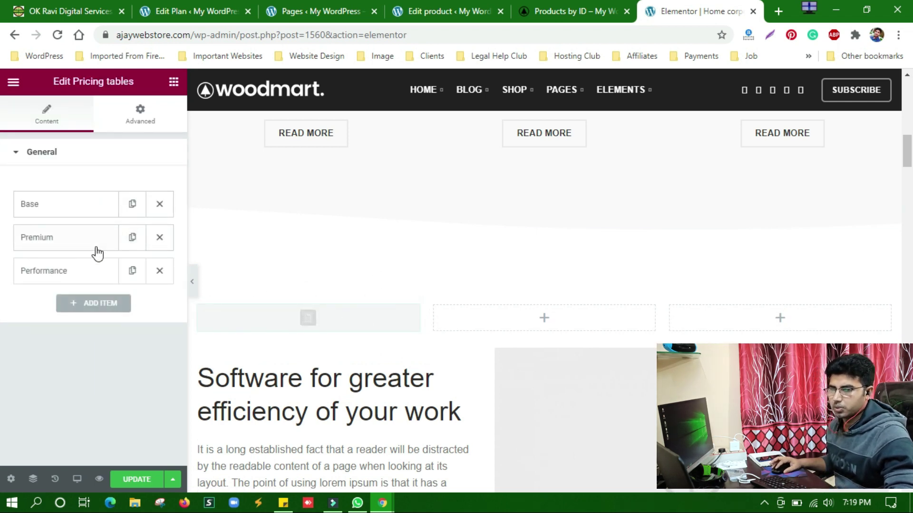
- Rename the pricing table's Base plan as Gold Membership
{"action": "left_click", "coordinate": [73, 210]}
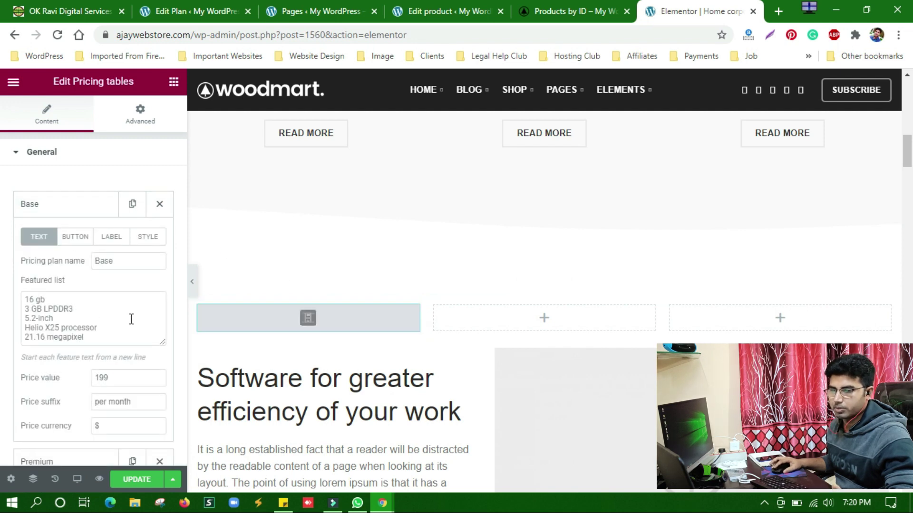
{"action": "scroll", "coordinate": [123, 313], "scroll_direction": "down", "scroll_amount": 1}
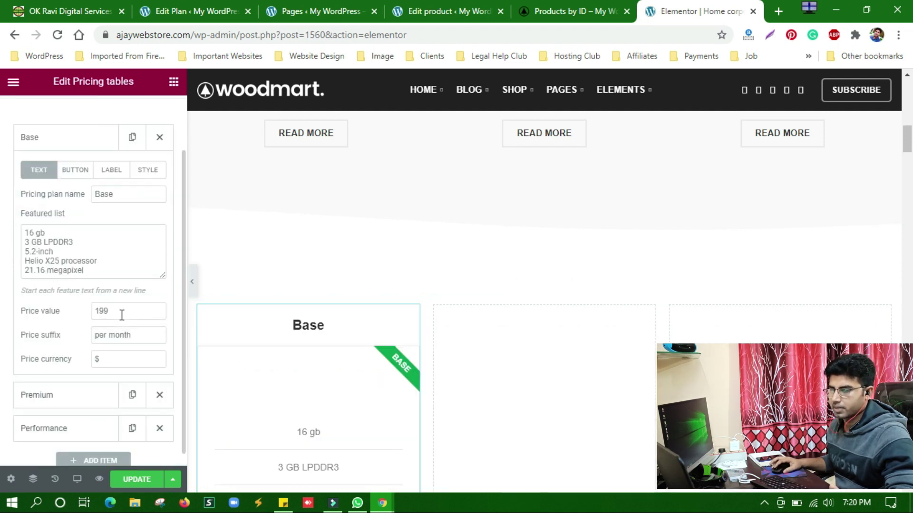
{"action": "scroll", "coordinate": [296, 353], "scroll_direction": "down", "scroll_amount": 1}
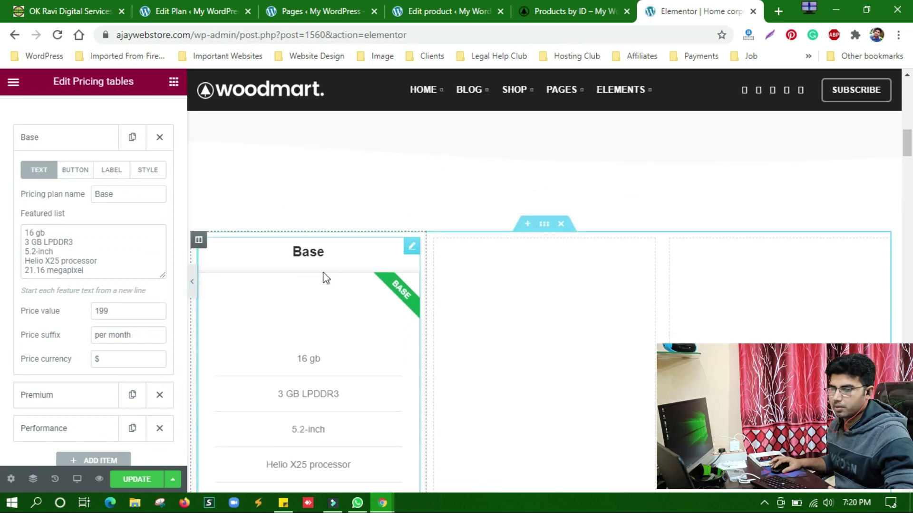
{"action": "left_click", "coordinate": [298, 249]}
{"action": "left_click", "coordinate": [45, 205]}
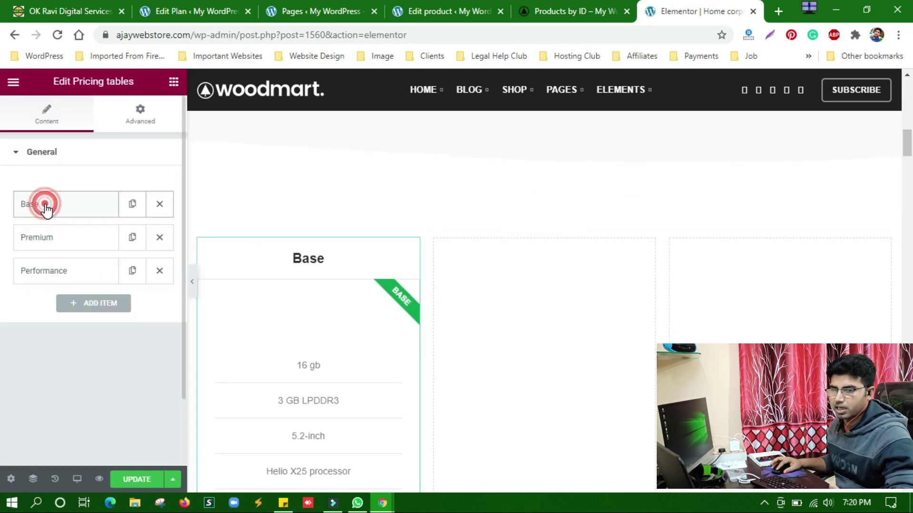
{"action": "double_click", "coordinate": [129, 263]}
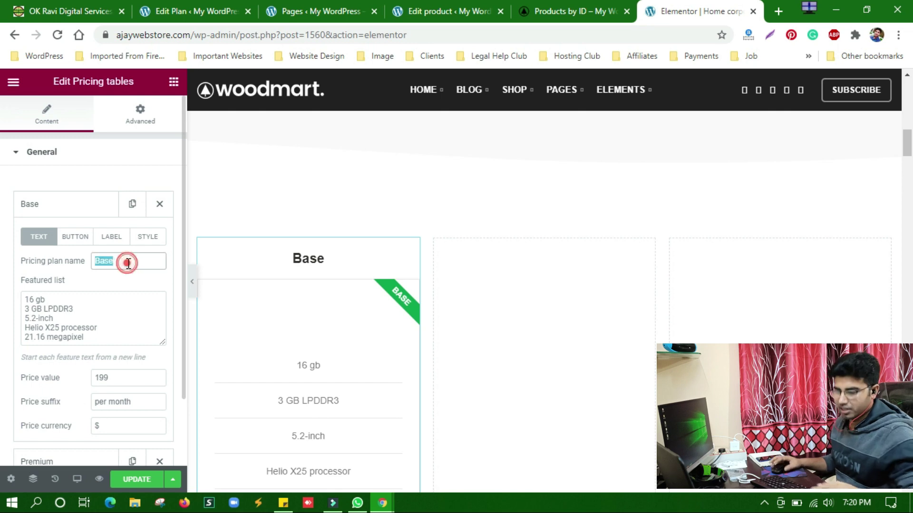
{"action": "type", "text": "G"}
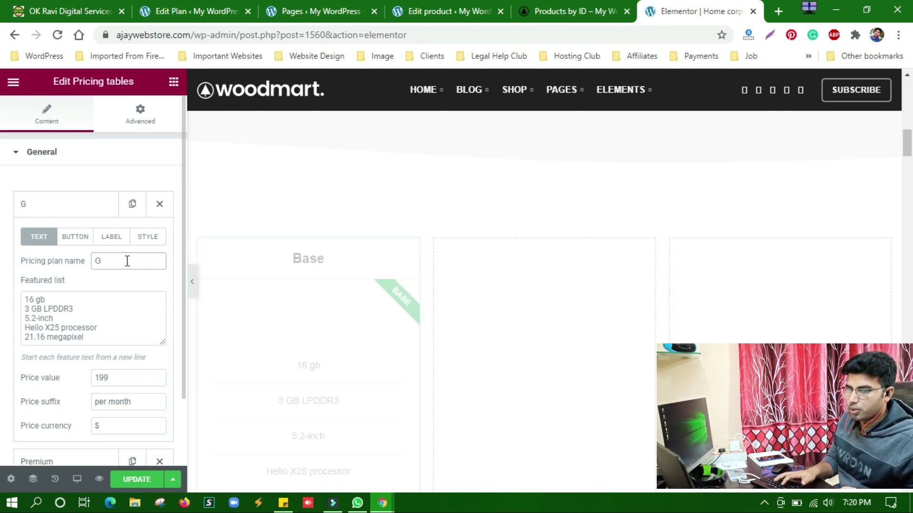
{"action": "key", "text": "BackSpace"}
{"action": "type", "text": "old M"}
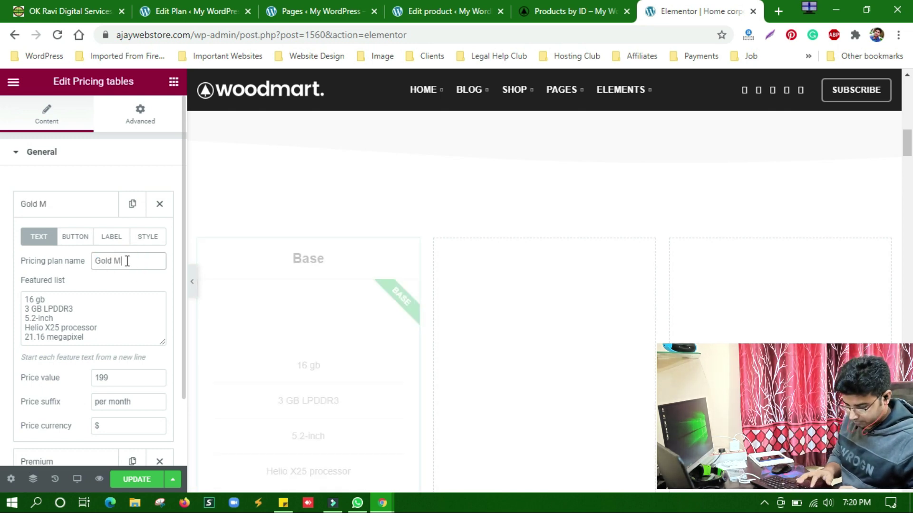
{"action": "type", "text": "embership"}
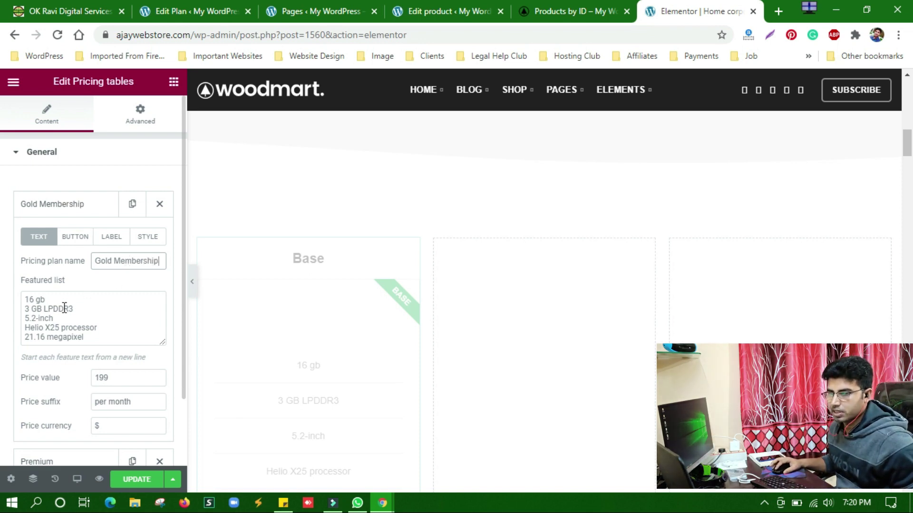
- Add "Access all products", "daily unlimited downloads" and "daily upadtes" as separate lines above the existing entries in the Gold Membership featured list
{"action": "left_click", "coordinate": [27, 299]}
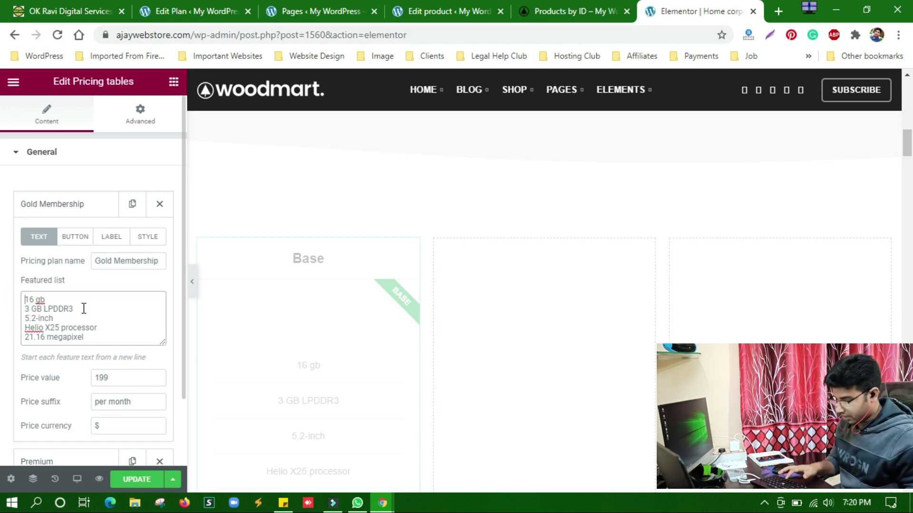
{"action": "key", "text": "Return"}
{"action": "key", "text": "Up"}
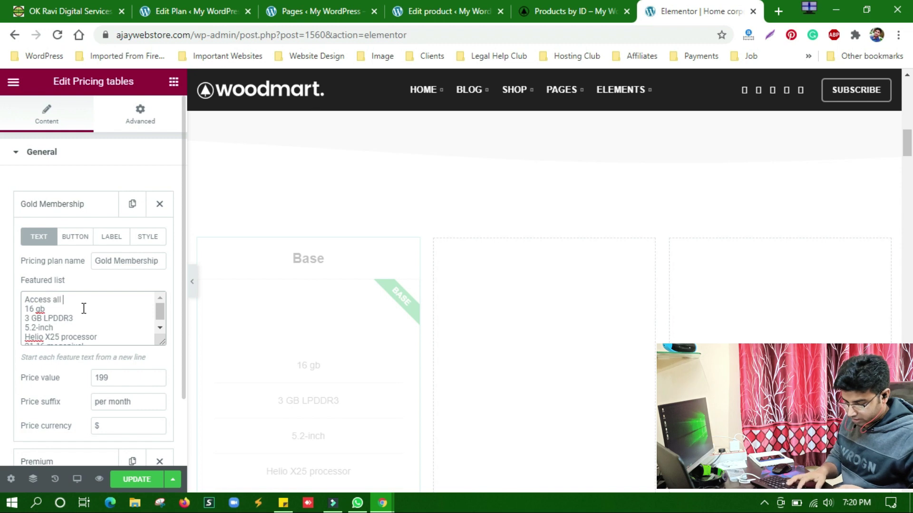
{"action": "type", "text": "Access all products"}
{"action": "key", "text": "Return"}
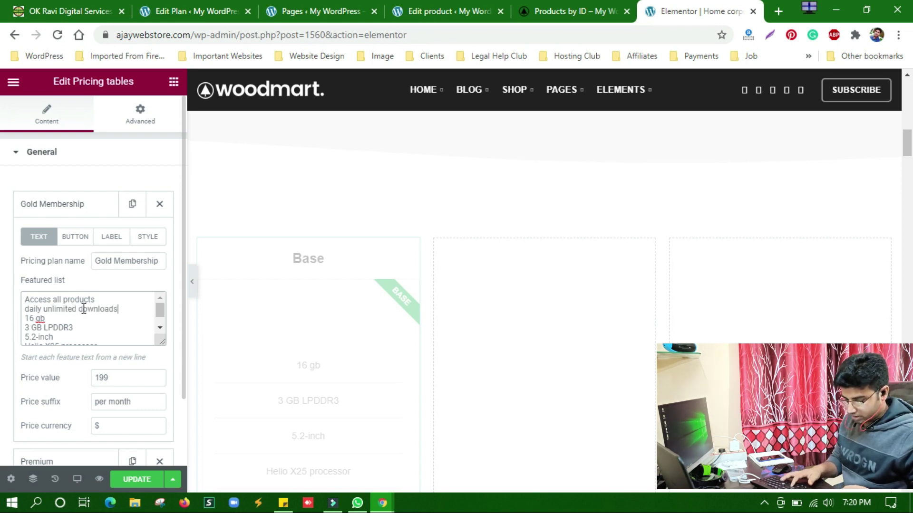
{"action": "type", "text": "daily unlimited downloads"}
{"action": "key", "text": "Return"}
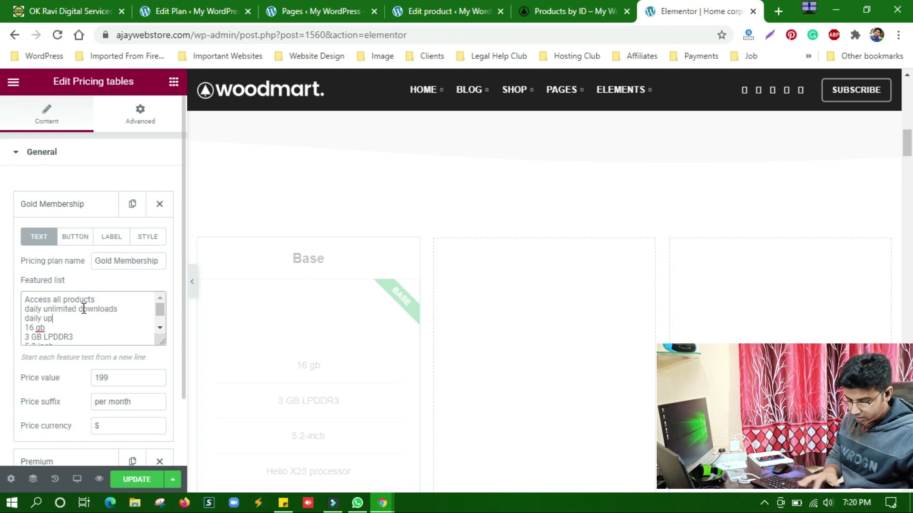
{"action": "type", "text": "daily upadtes"}
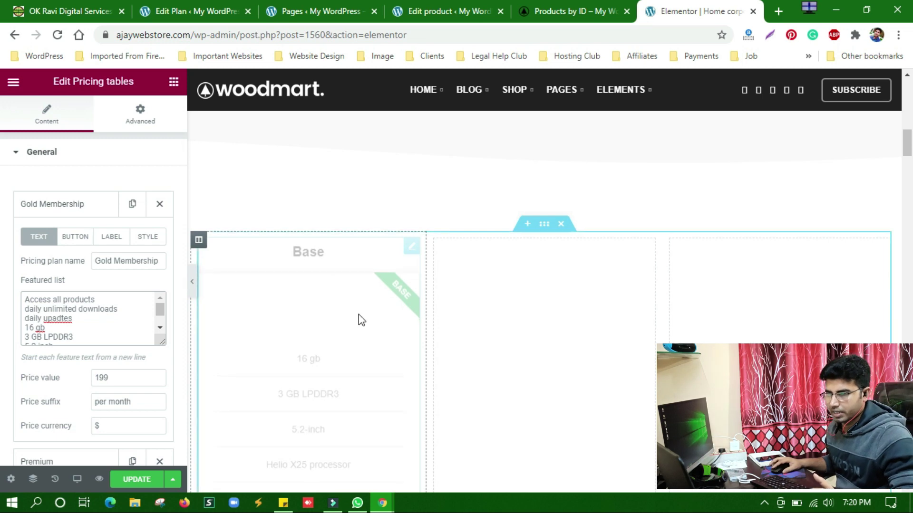
- Review the rest of the Gold Membership featured list and its price value, suffix and currency settings
{"action": "scroll", "coordinate": [358, 324], "scroll_direction": "down", "scroll_amount": 3}
{"action": "scroll", "coordinate": [123, 332], "scroll_direction": "down", "scroll_amount": 4}
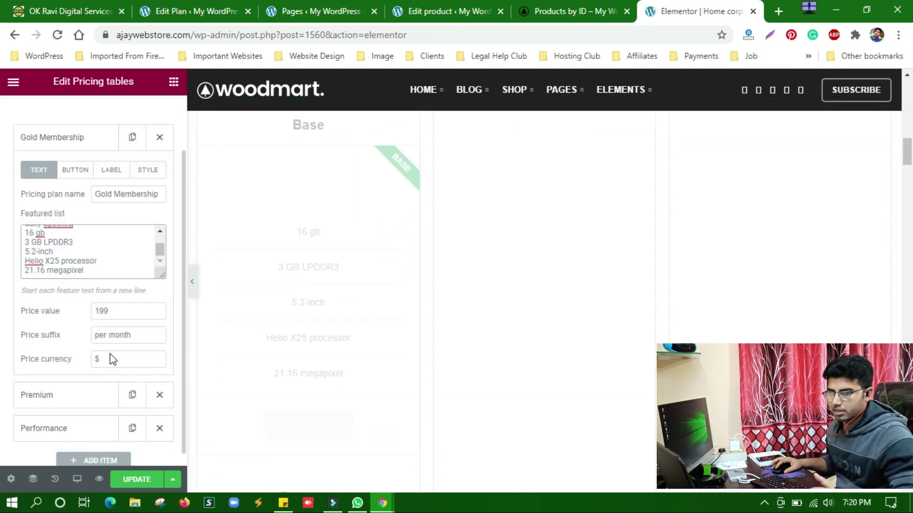
{"action": "triple_click", "coordinate": [138, 335]}
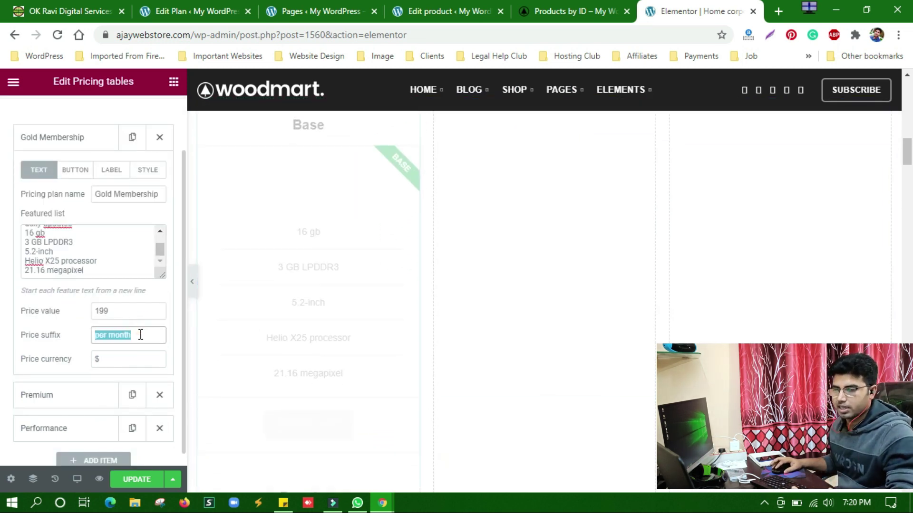
{"action": "double_click", "coordinate": [121, 312]}
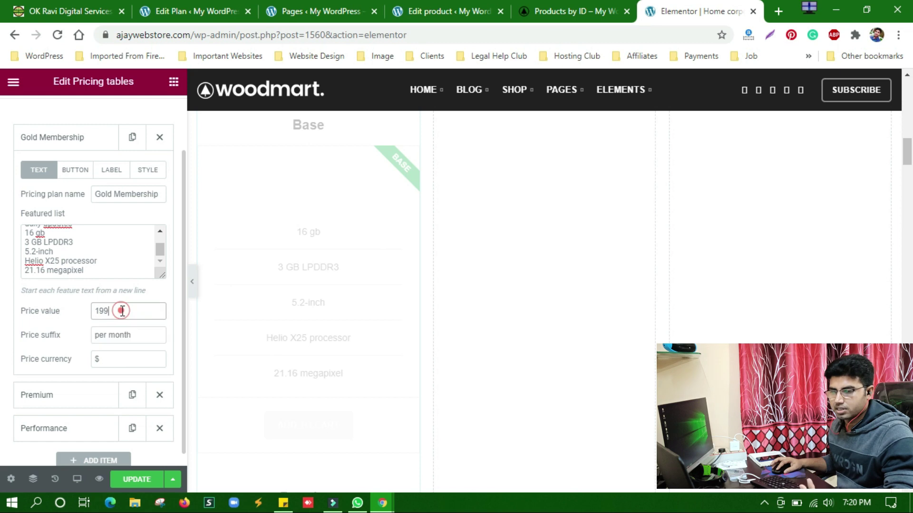
{"action": "left_click", "coordinate": [118, 361]}
{"action": "scroll", "coordinate": [104, 368], "scroll_direction": "down", "scroll_amount": 1}
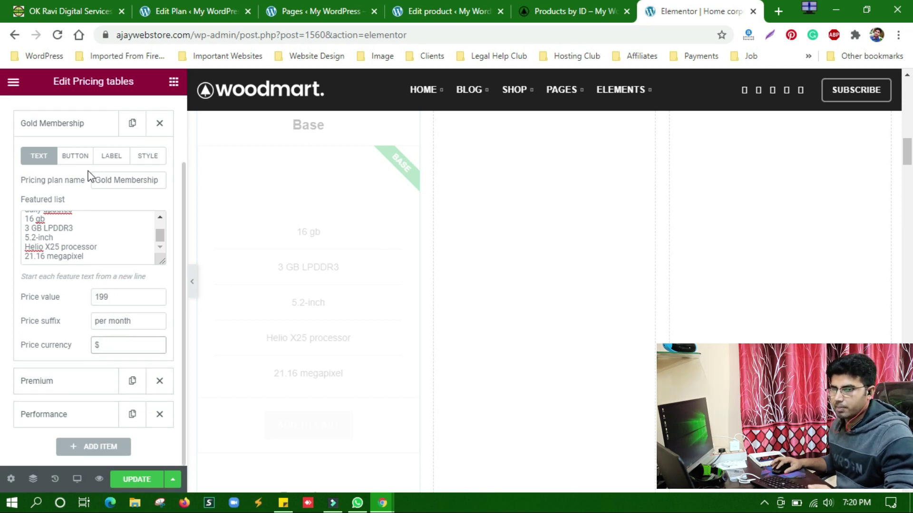
- Open the Gold Membership plan's button settings and select the existing link for replacement
{"action": "left_click", "coordinate": [74, 157]}
{"action": "scroll", "coordinate": [314, 370], "scroll_direction": "down", "scroll_amount": 3}
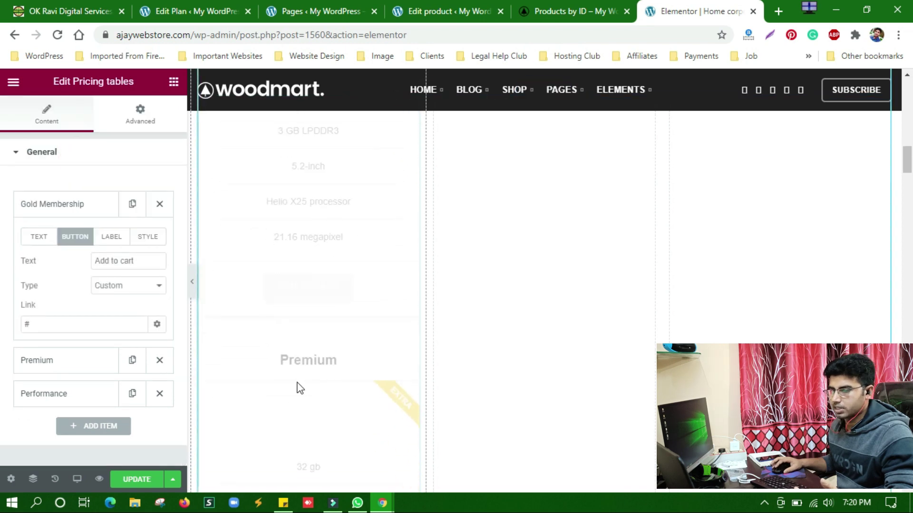
{"action": "double_click", "coordinate": [143, 263]}
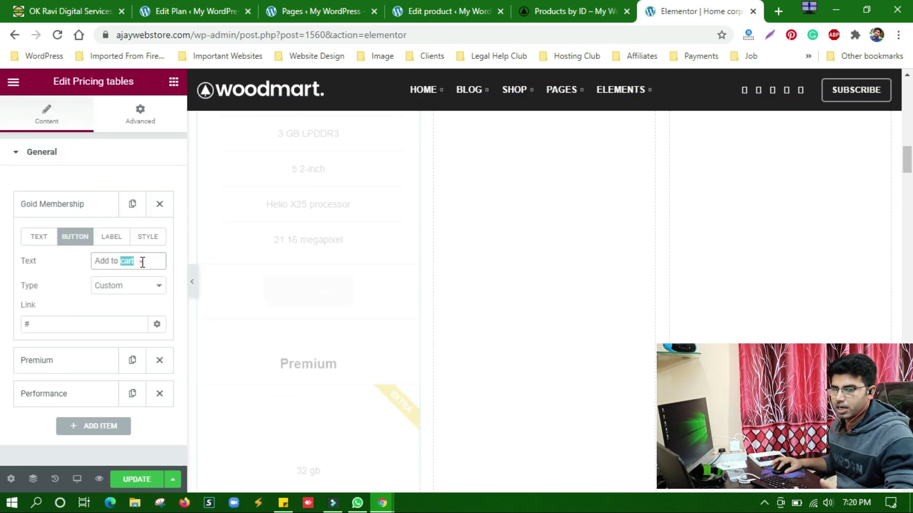
{"action": "left_click", "coordinate": [143, 263]}
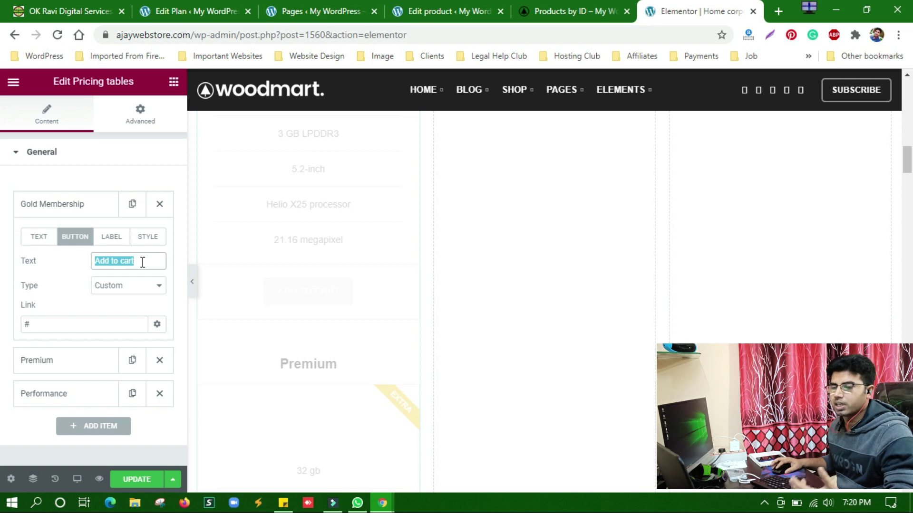
{"action": "double_click", "coordinate": [76, 323]}
- Open the full product list in the store's admin and copy the Gold Membership product's page address
{"action": "left_click", "coordinate": [438, 8]}
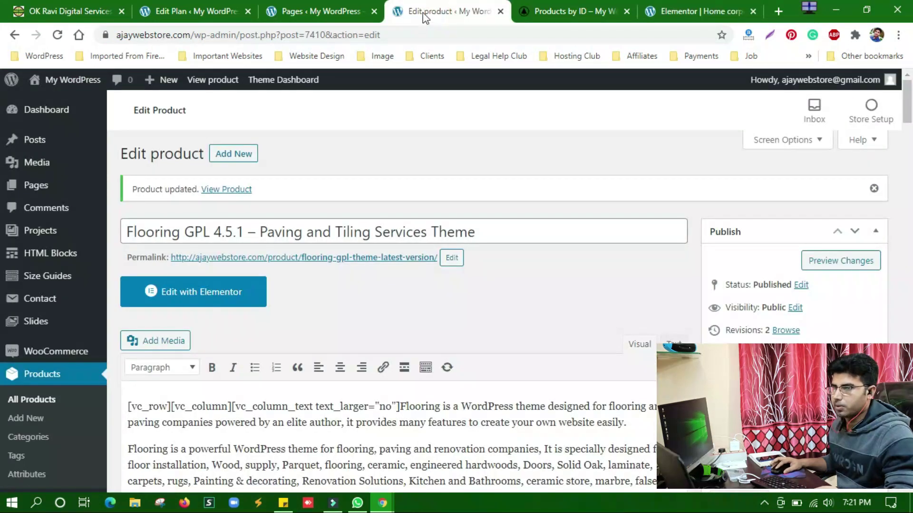
{"action": "left_click", "coordinate": [546, 10]}
{"action": "left_click", "coordinate": [276, 11]}
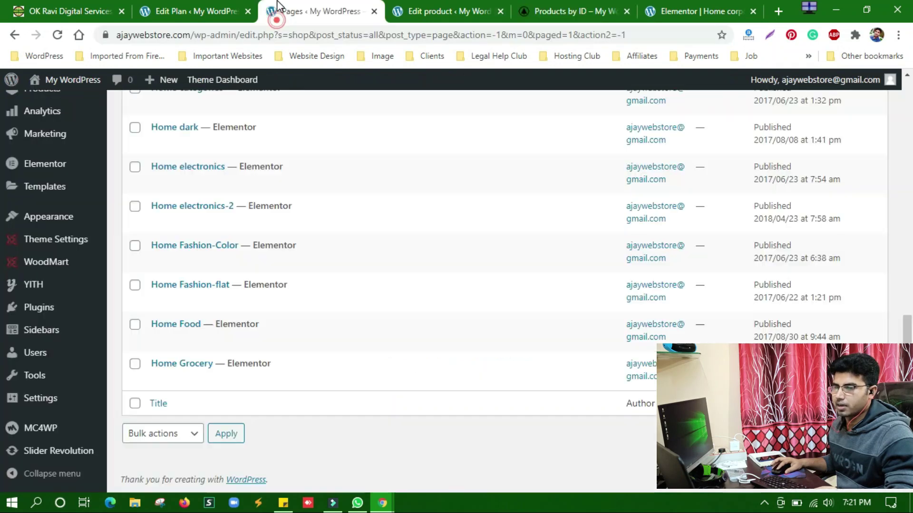
{"action": "scroll", "coordinate": [233, 242], "scroll_direction": "up", "scroll_amount": 10}
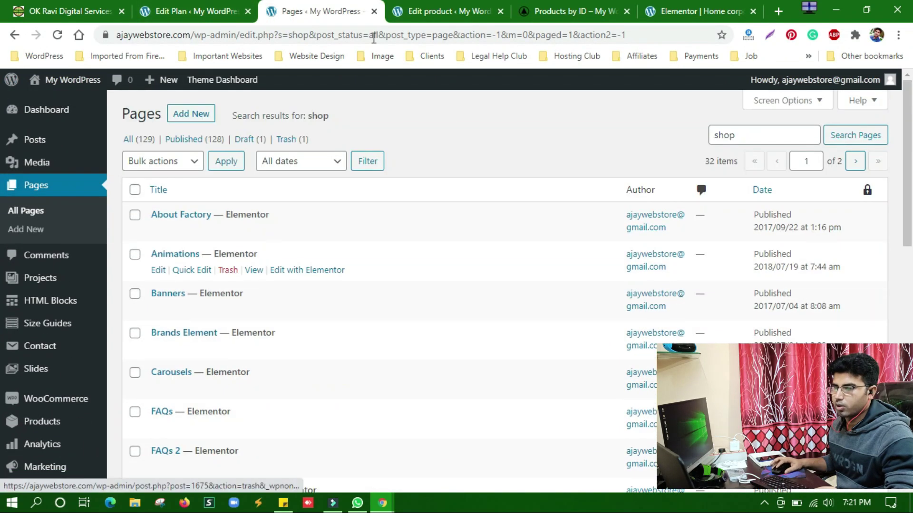
{"action": "left_click", "coordinate": [418, 10]}
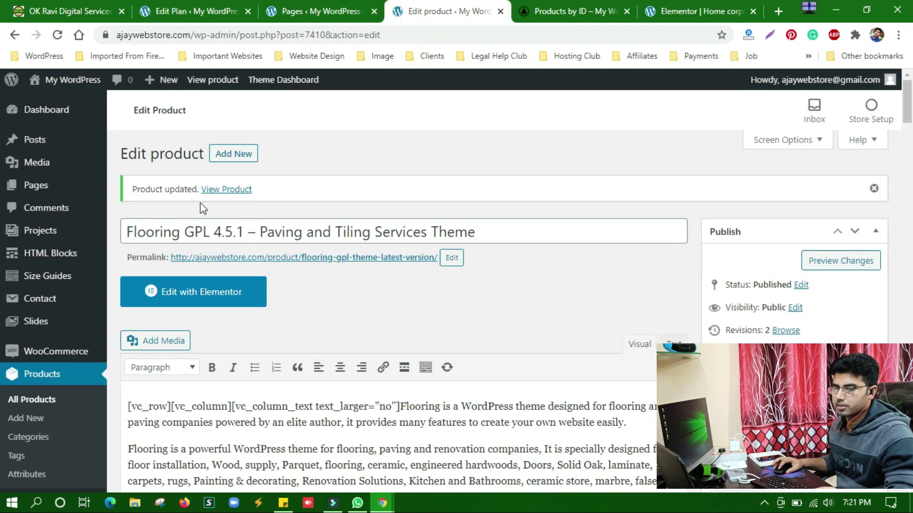
{"action": "left_click", "coordinate": [32, 400]}
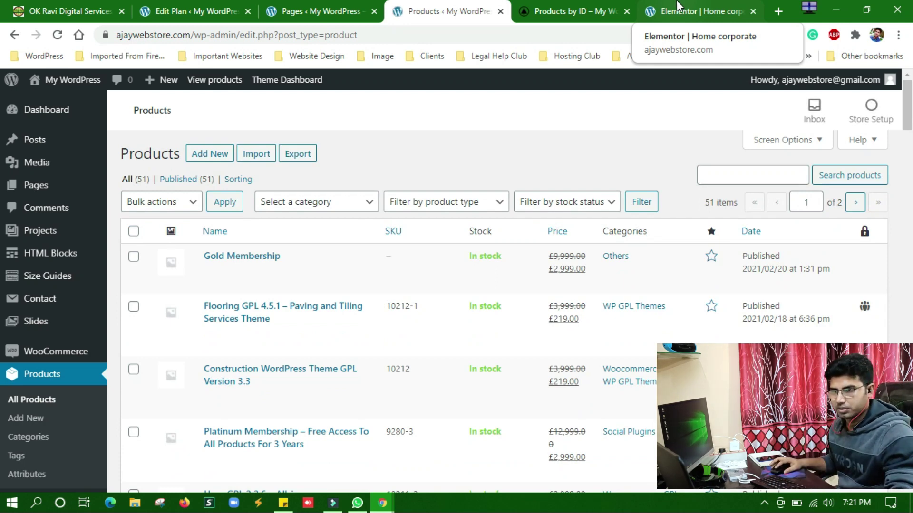
{"action": "right_click", "coordinate": [344, 270]}
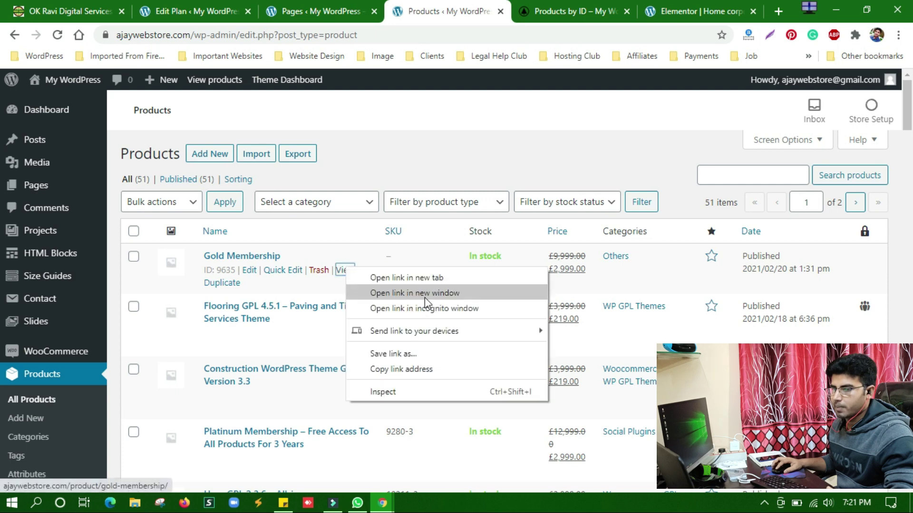
{"action": "left_click", "coordinate": [418, 367]}
- Set the Gold Membership plan's button link in the pricing table to the copied product address
{"action": "left_click", "coordinate": [696, 19]}
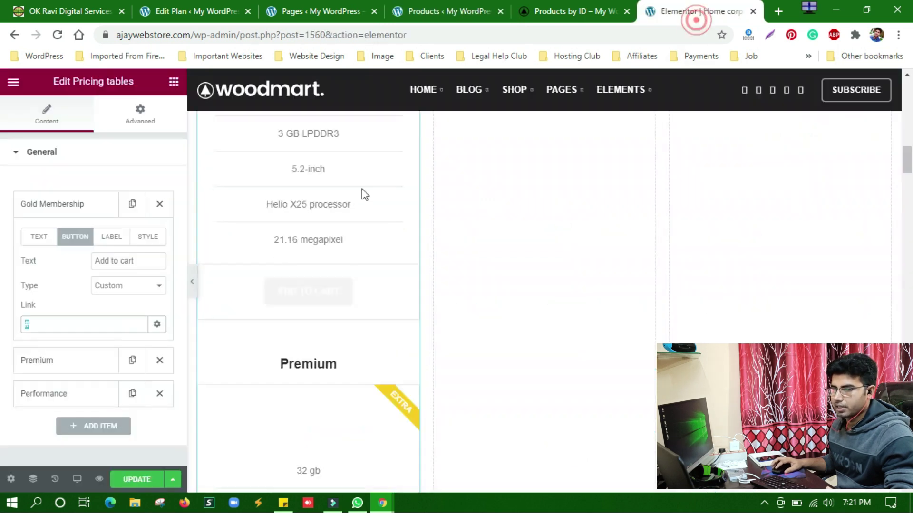
{"action": "scroll", "coordinate": [361, 190], "scroll_direction": "up", "scroll_amount": 2}
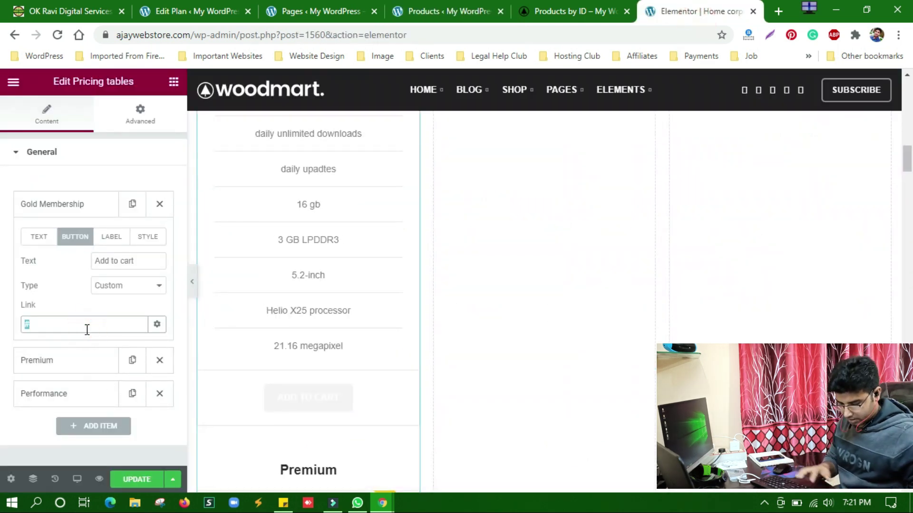
{"action": "key", "text": "ctrl+v"}
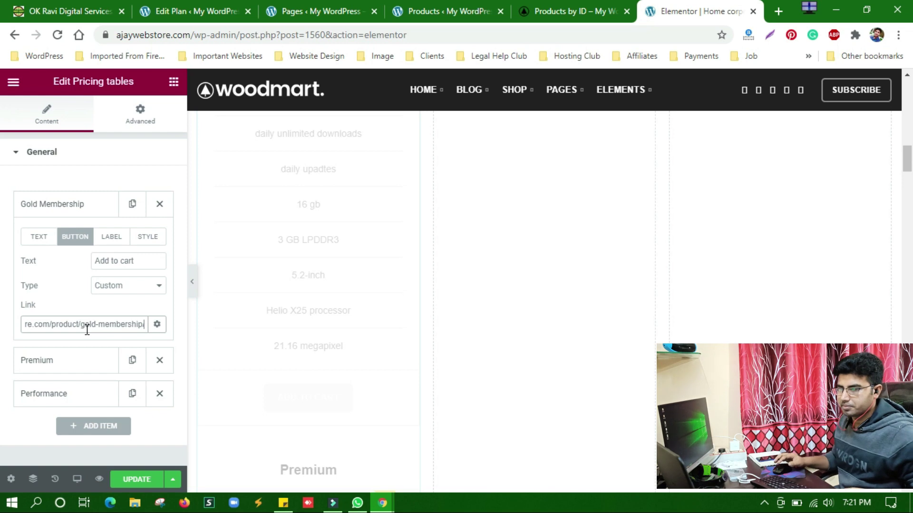
{"action": "left_click", "coordinate": [33, 431]}
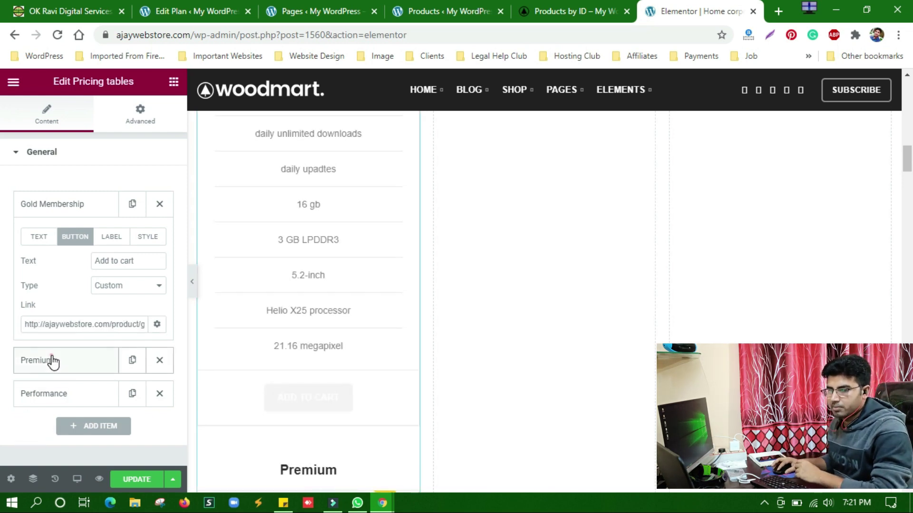
- Review the Premium and Performance plan settings and the pricing table's layout on the page
{"action": "left_click", "coordinate": [53, 360]}
{"action": "scroll", "coordinate": [86, 365], "scroll_direction": "down", "scroll_amount": 2}
{"action": "left_click", "coordinate": [32, 415]}
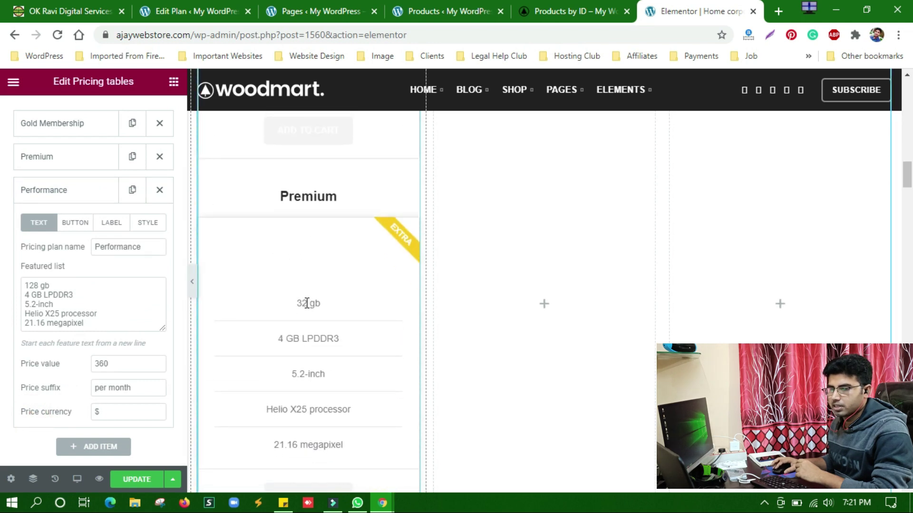
{"action": "scroll", "coordinate": [306, 303], "scroll_direction": "up", "scroll_amount": 15}
{"action": "scroll", "coordinate": [306, 302], "scroll_direction": "down", "scroll_amount": 5}
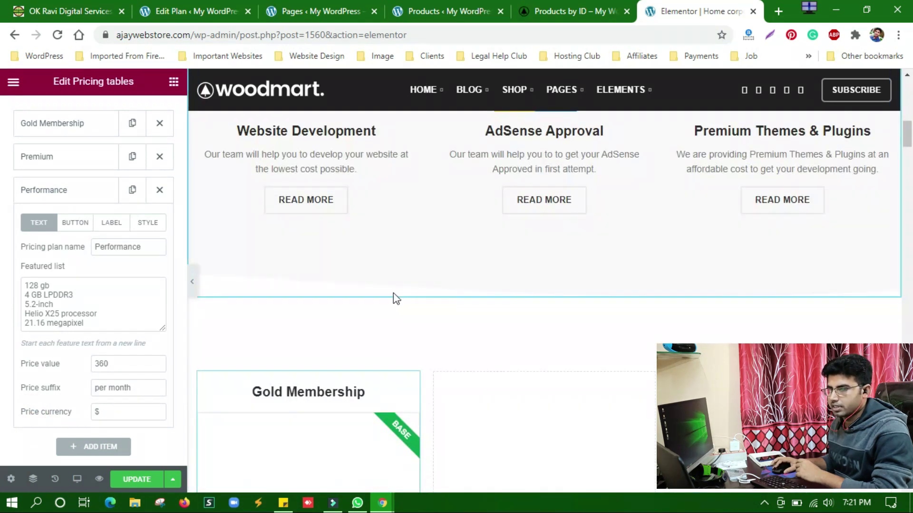
{"action": "scroll", "coordinate": [464, 341], "scroll_direction": "down", "scroll_amount": 3}
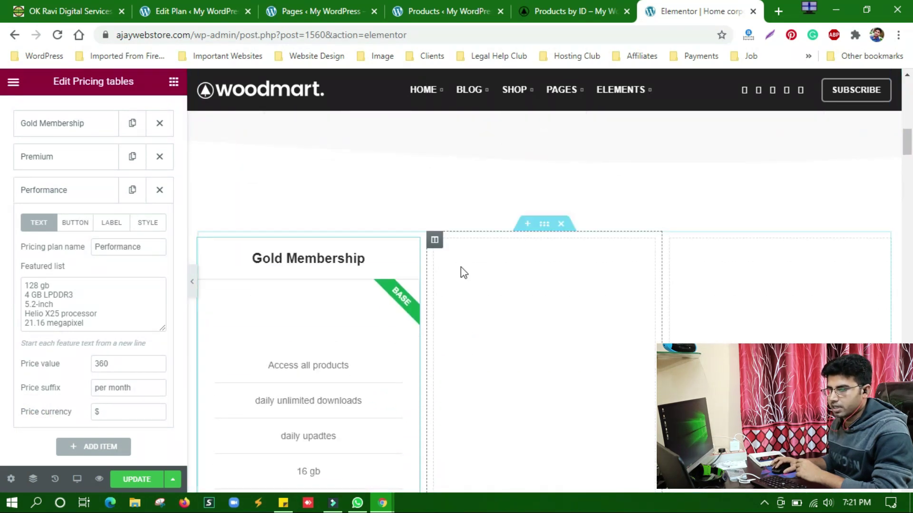
- Delete the two empty columns beside the pricing table so it fills the whole section
{"action": "right_click", "coordinate": [436, 247]}
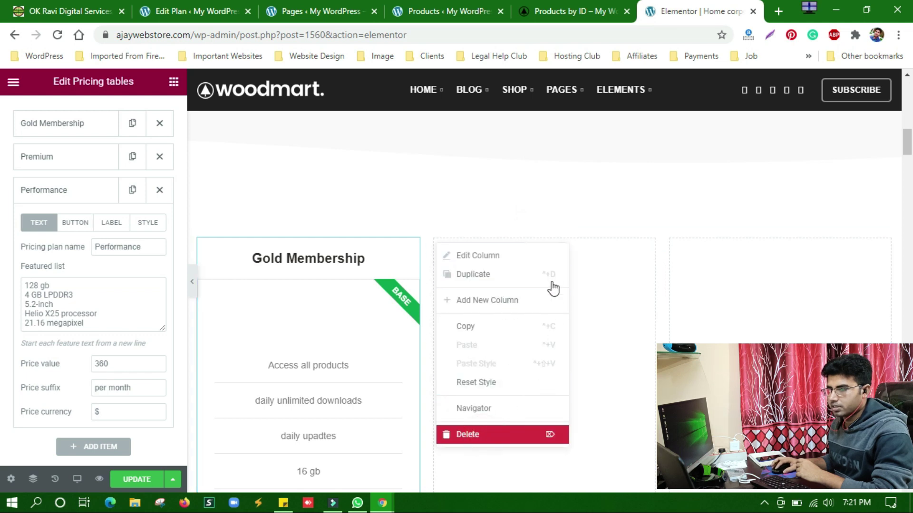
{"action": "left_click", "coordinate": [473, 259]}
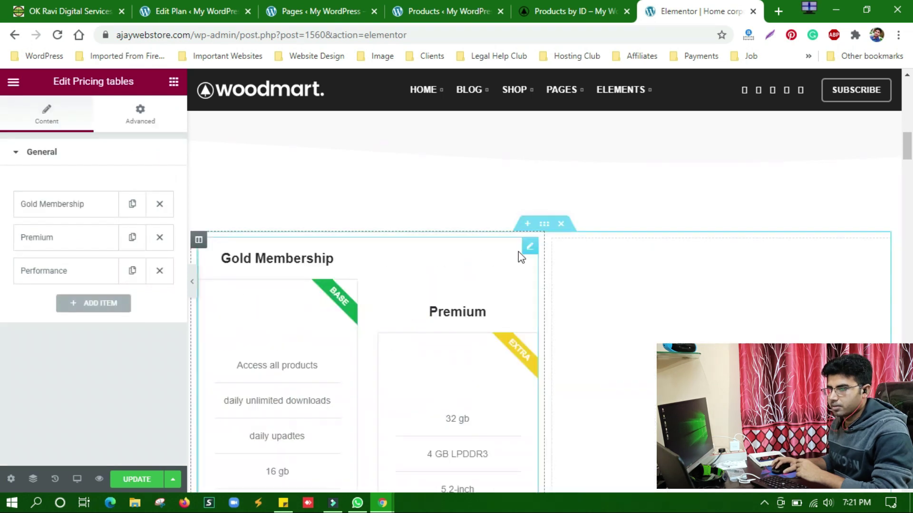
{"action": "right_click", "coordinate": [556, 243]}
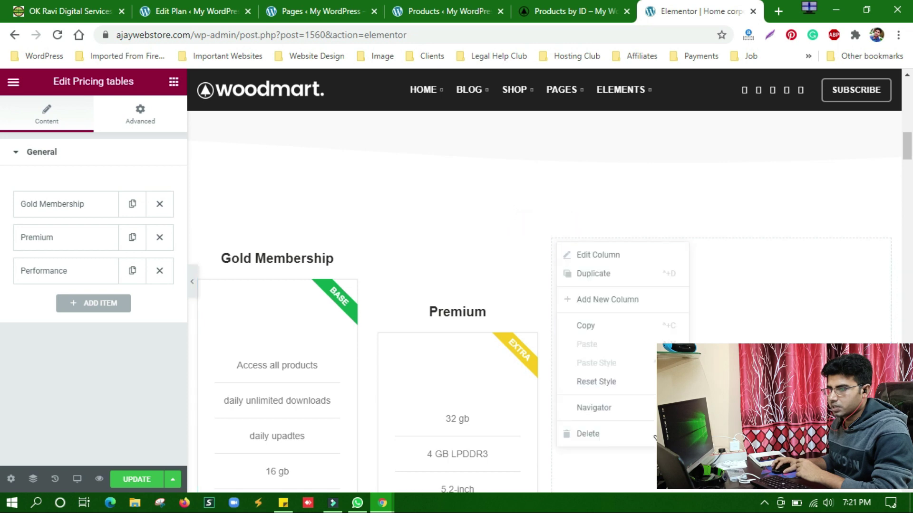
{"action": "left_click", "coordinate": [630, 437]}
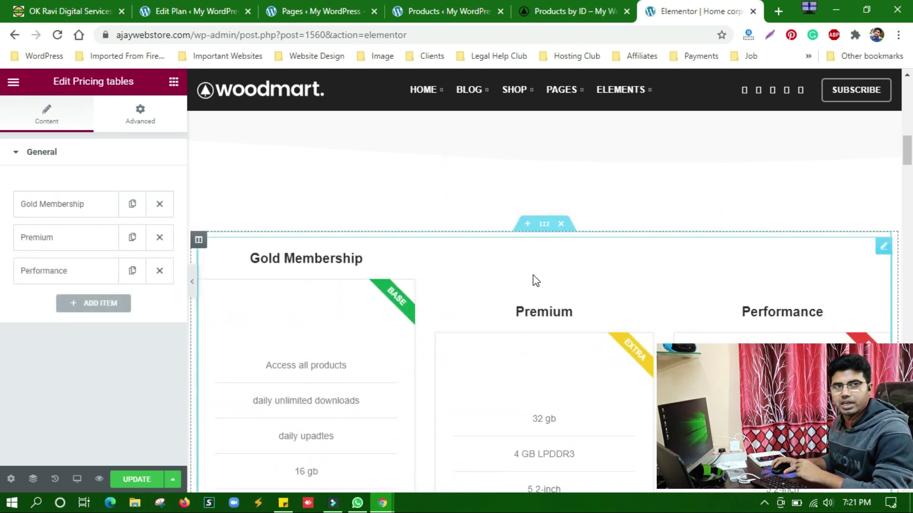
- Check the Gold Membership, Premium and Performance plans on the page and update the home page
{"action": "scroll", "coordinate": [404, 383], "scroll_direction": "down", "scroll_amount": 3}
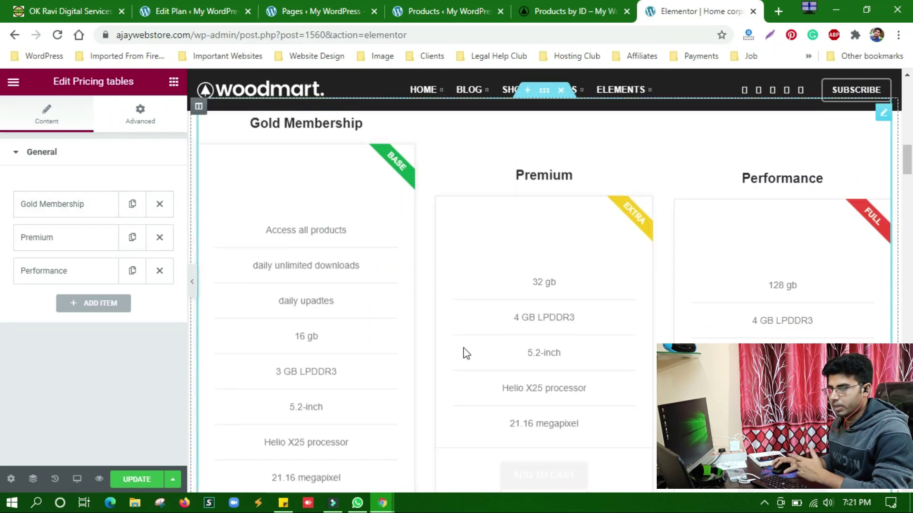
{"action": "scroll", "coordinate": [367, 317], "scroll_direction": "down", "scroll_amount": 3}
{"action": "scroll", "coordinate": [358, 322], "scroll_direction": "up", "scroll_amount": 4}
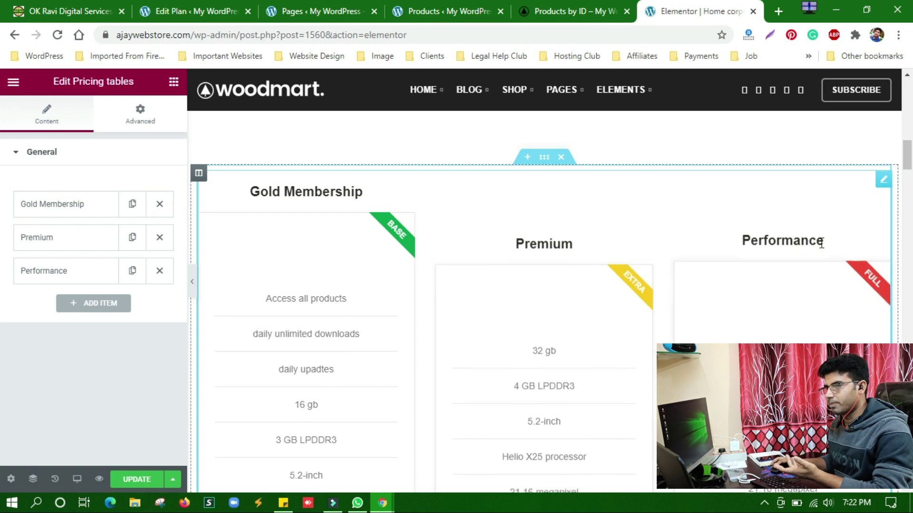
{"action": "scroll", "coordinate": [802, 243], "scroll_direction": "down", "scroll_amount": 2}
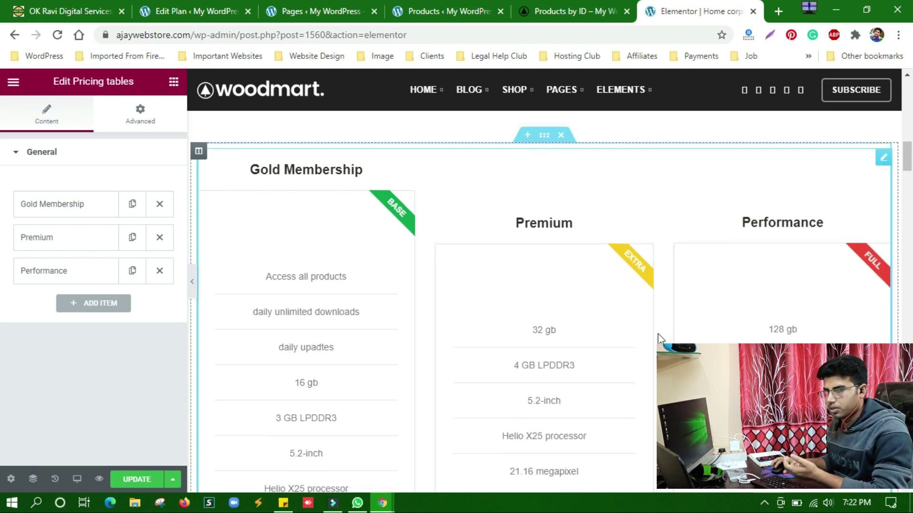
{"action": "left_click", "coordinate": [137, 481]}
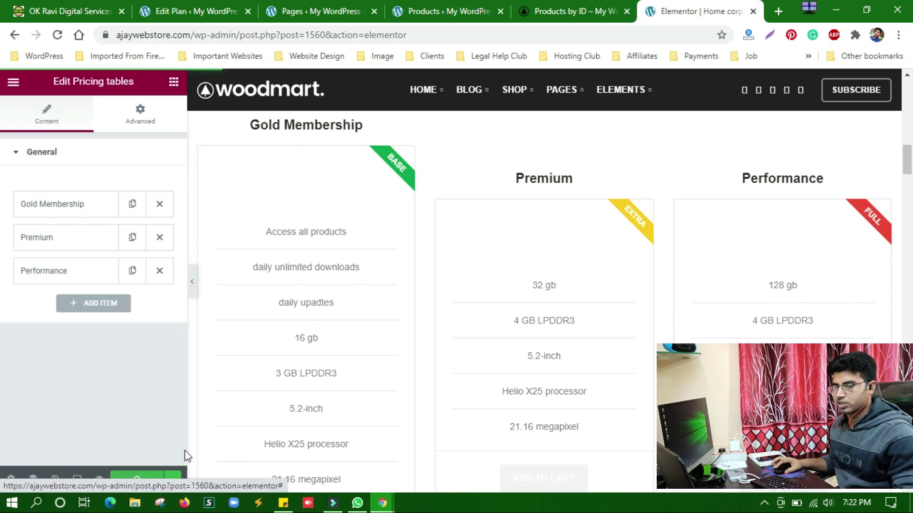
- Switch to okeyravi.com and examine the "Professional Memberships Plan – 7 Courses" product page as a membership example
{"action": "left_click", "coordinate": [65, 6]}
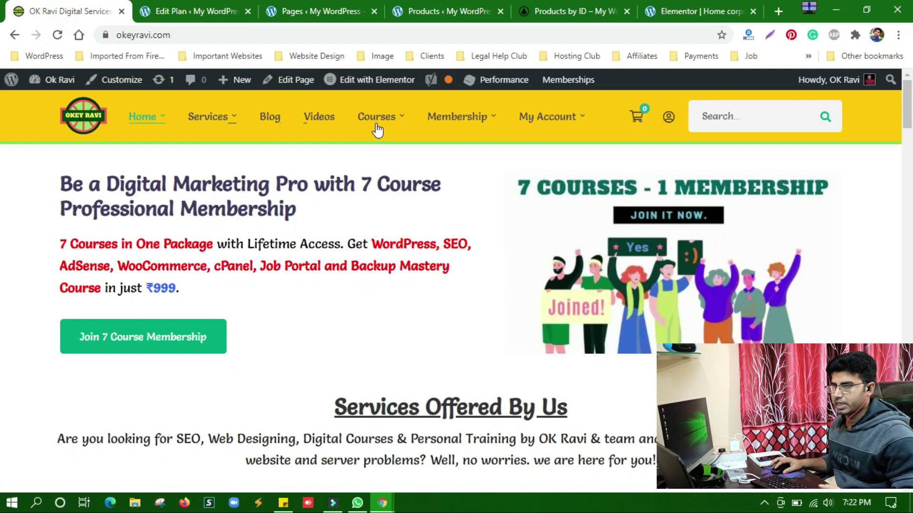
{"action": "mouse_move", "coordinate": [453, 123]}
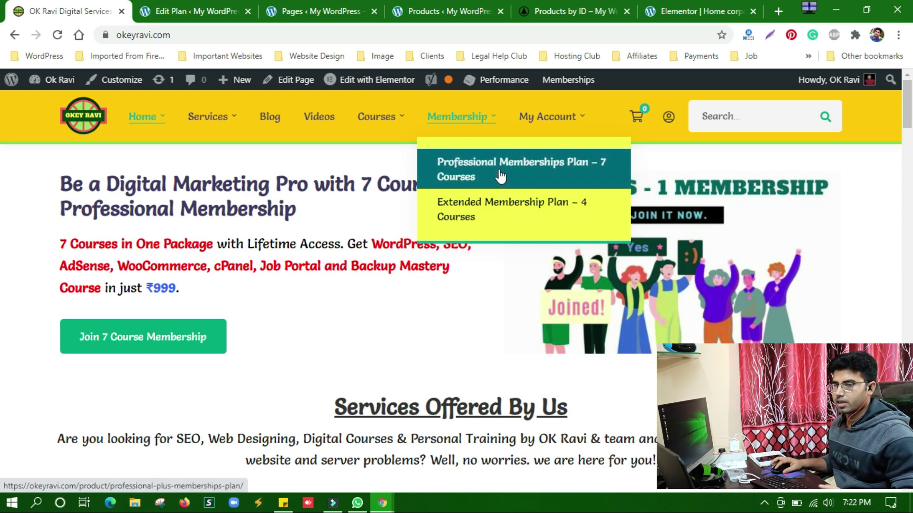
{"action": "left_click", "coordinate": [475, 220]}
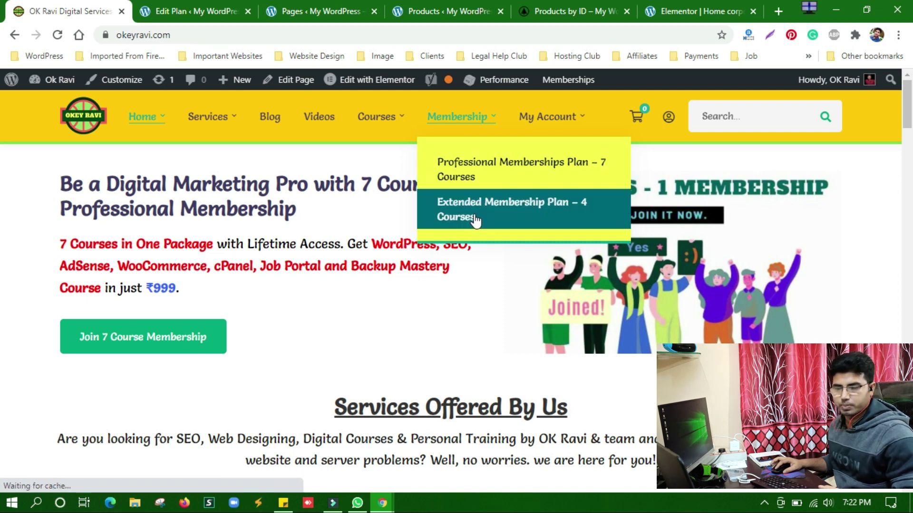
{"action": "left_click", "coordinate": [495, 183]}
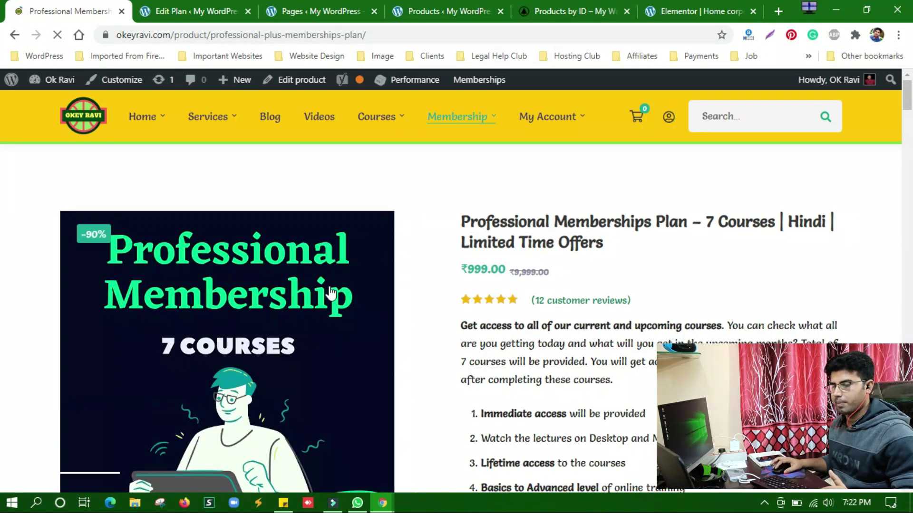
{"action": "scroll", "coordinate": [434, 299], "scroll_direction": "down", "scroll_amount": 8}
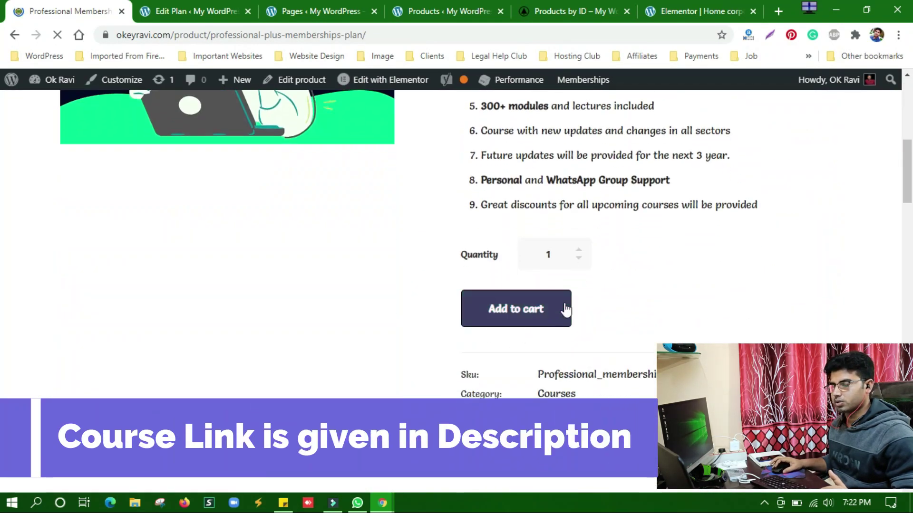
{"action": "scroll", "coordinate": [566, 309], "scroll_direction": "up", "scroll_amount": 8}
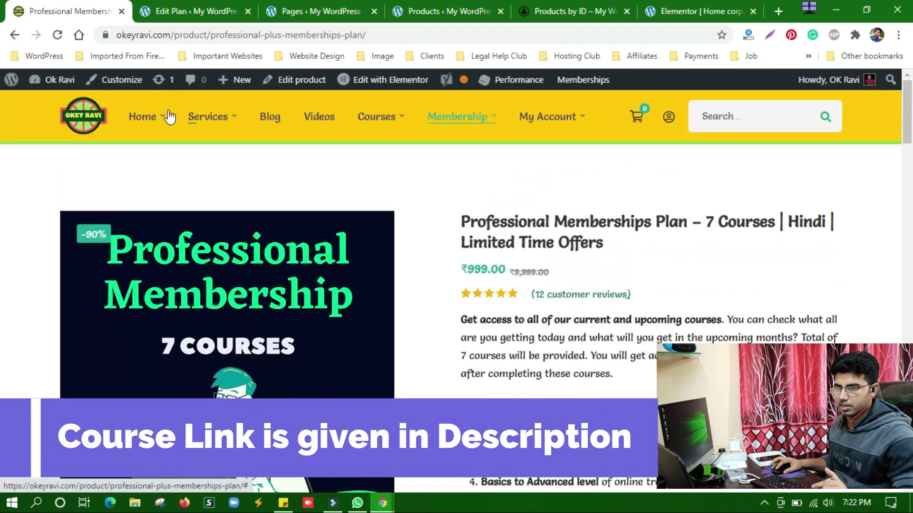
- Open the okeyravi.com WordPress admin and go to the dashboard of its Memberships plugin
{"action": "mouse_move", "coordinate": [50, 83]}
{"action": "left_click", "coordinate": [43, 105]}
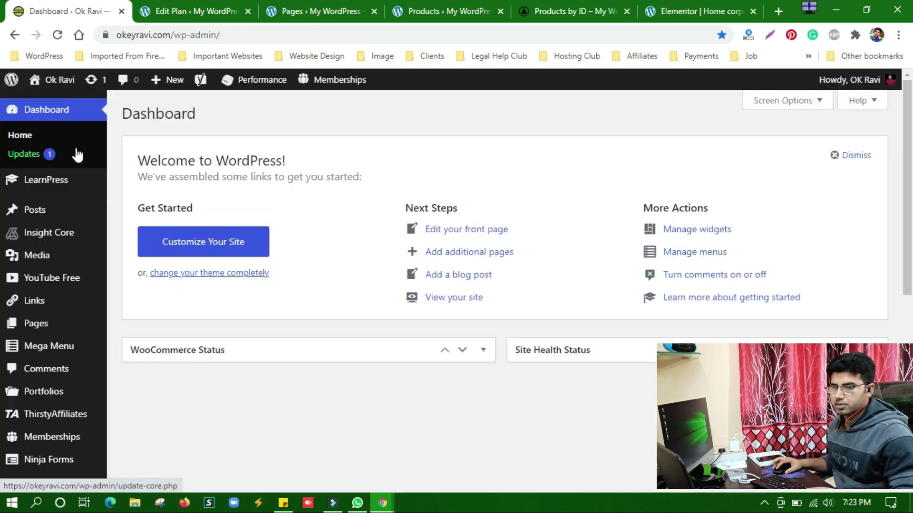
{"action": "mouse_move", "coordinate": [59, 352]}
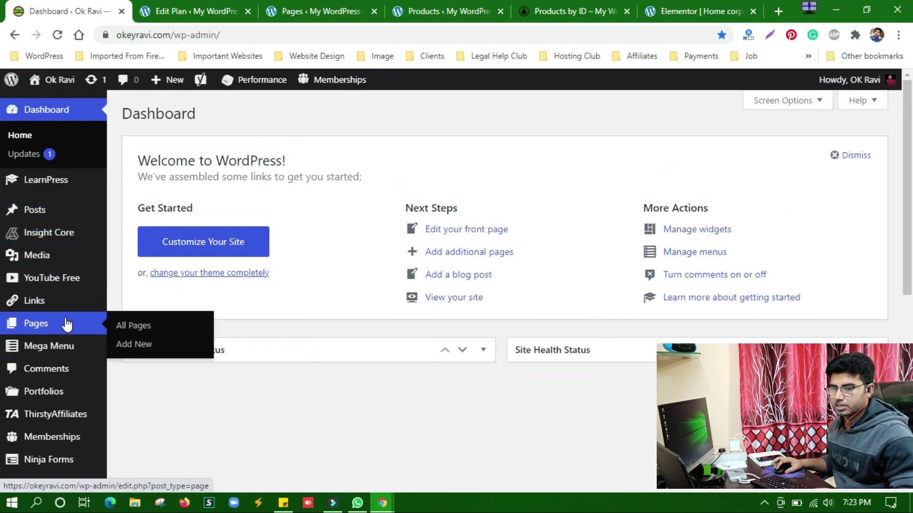
{"action": "scroll", "coordinate": [65, 322], "scroll_direction": "down", "scroll_amount": 8}
{"action": "mouse_move", "coordinate": [73, 311]}
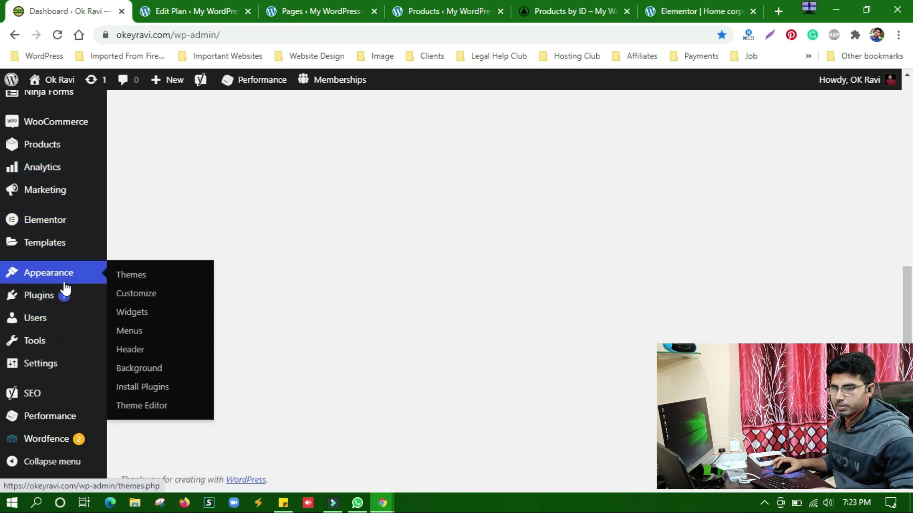
{"action": "scroll", "coordinate": [61, 288], "scroll_direction": "up", "scroll_amount": 4}
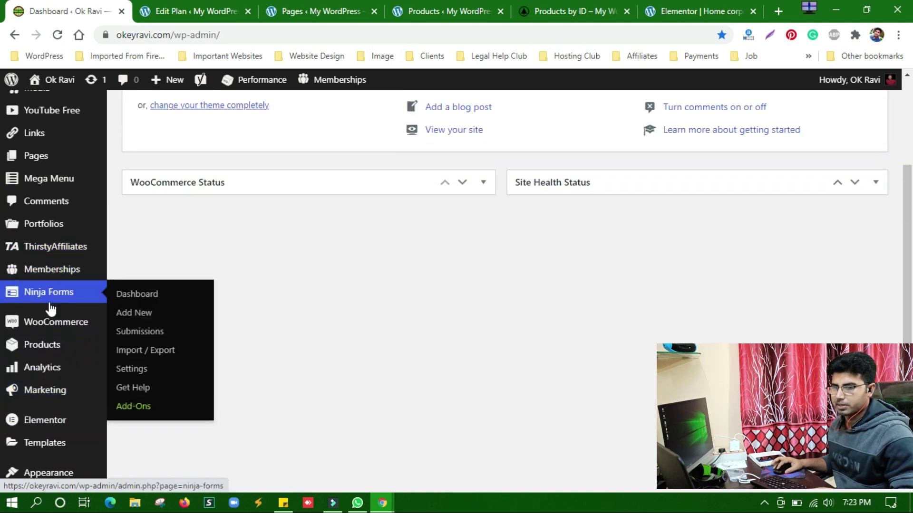
{"action": "mouse_move", "coordinate": [63, 274]}
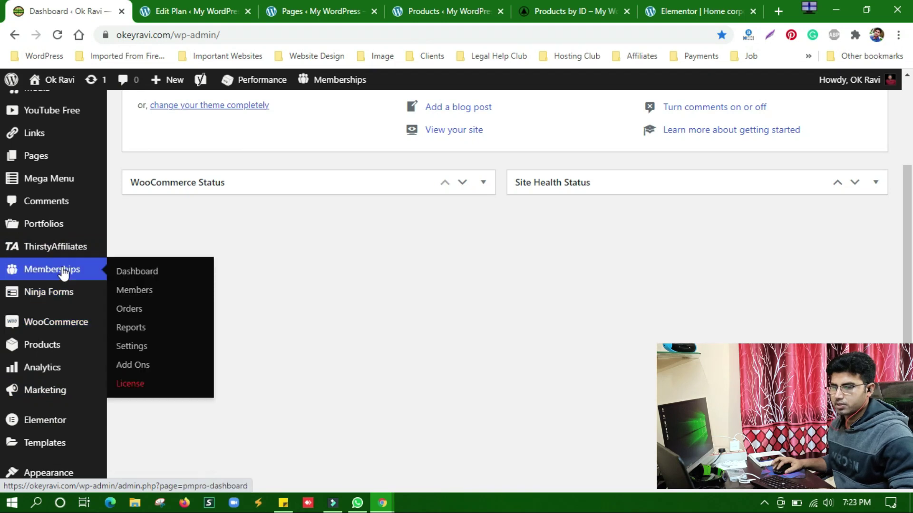
{"action": "left_click", "coordinate": [139, 275]}
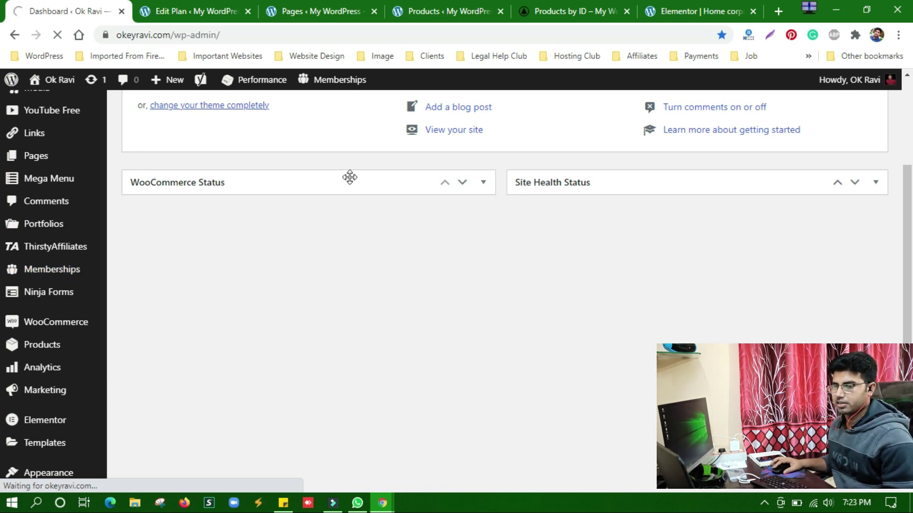
- Examine the Paid Memberships Pro dashboard's visits, membership stats, recent orders, recent members, and sales and revenue sections
{"action": "scroll", "coordinate": [367, 240], "scroll_direction": "down", "scroll_amount": 4}
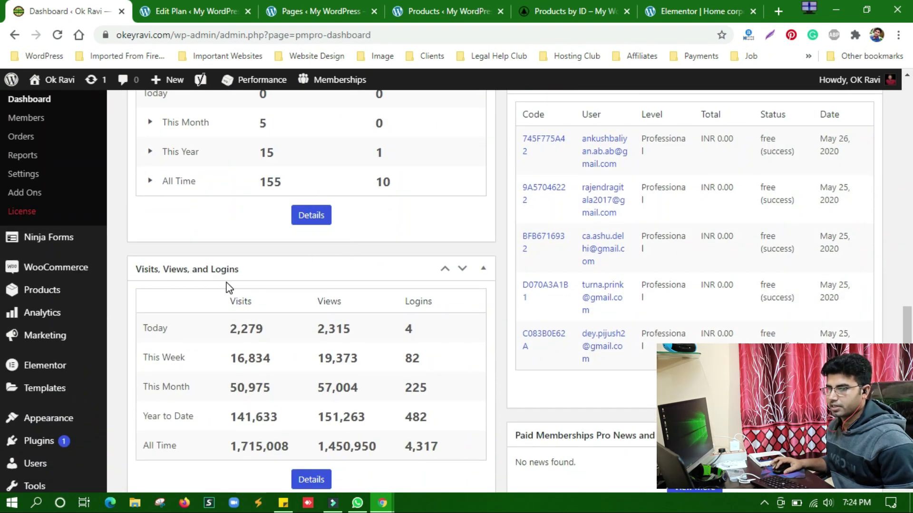
{"action": "scroll", "coordinate": [395, 285], "scroll_direction": "up", "scroll_amount": 3}
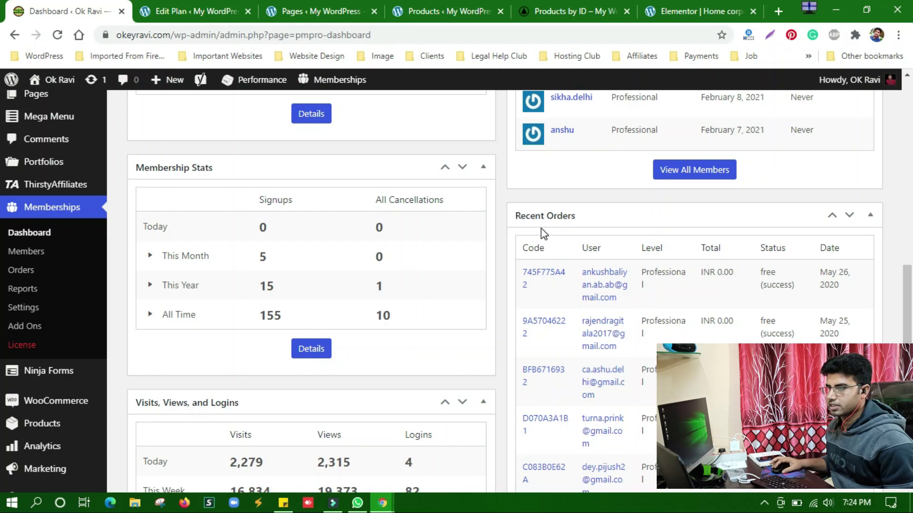
{"action": "scroll", "coordinate": [255, 285], "scroll_direction": "up", "scroll_amount": 1}
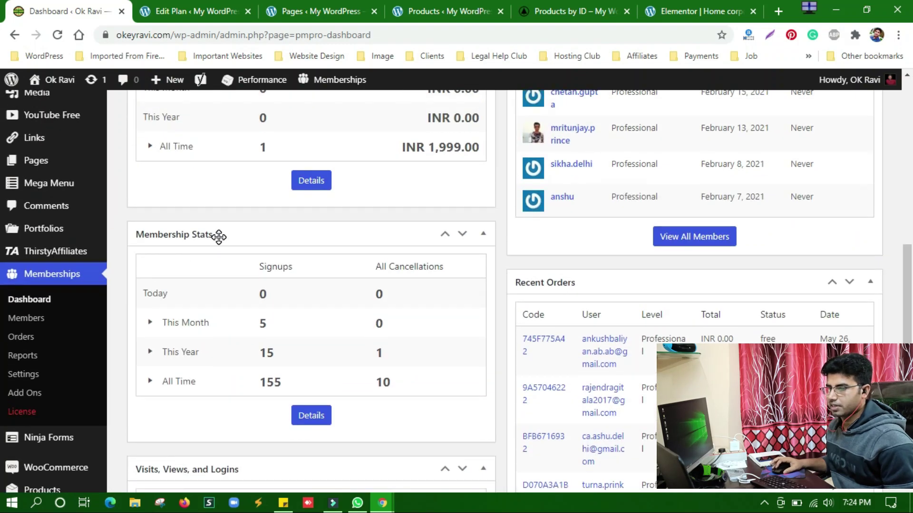
{"action": "scroll", "coordinate": [219, 237], "scroll_direction": "up", "scroll_amount": 3}
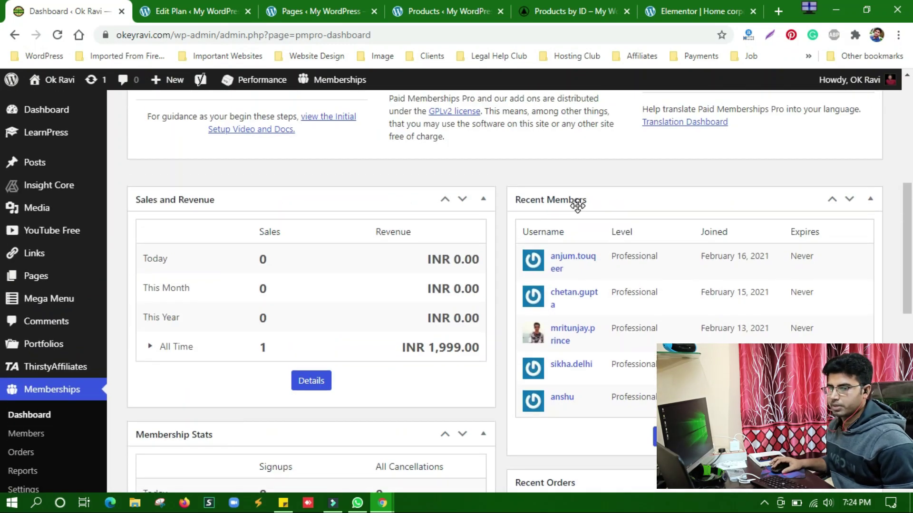
{"action": "scroll", "coordinate": [245, 249], "scroll_direction": "up", "scroll_amount": 1}
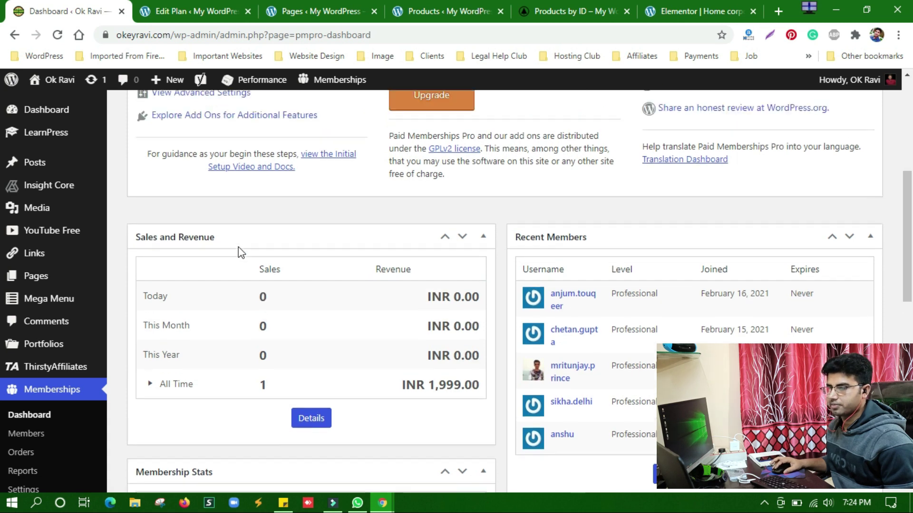
{"action": "scroll", "coordinate": [238, 247], "scroll_direction": "up", "scroll_amount": 5}
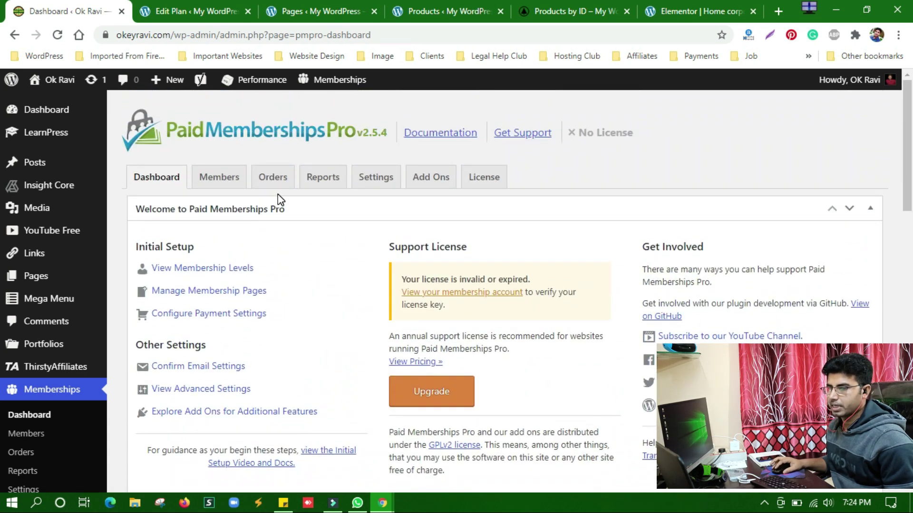
- View the Paid Memberships Pro membership levels and compare them with the YITH Gold Membership plan on ajaywebstore.com
{"action": "left_click", "coordinate": [182, 272]}
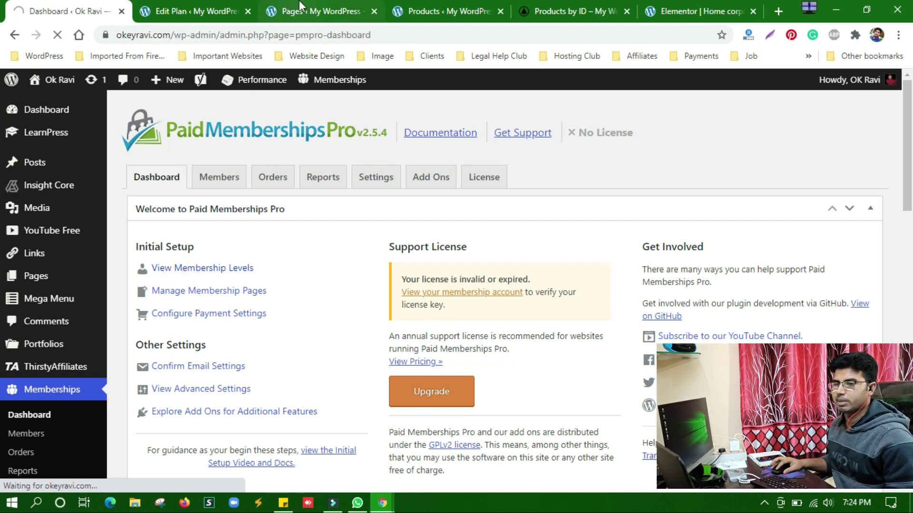
{"action": "left_click", "coordinate": [300, 9]}
{"action": "left_click", "coordinate": [214, 11]}
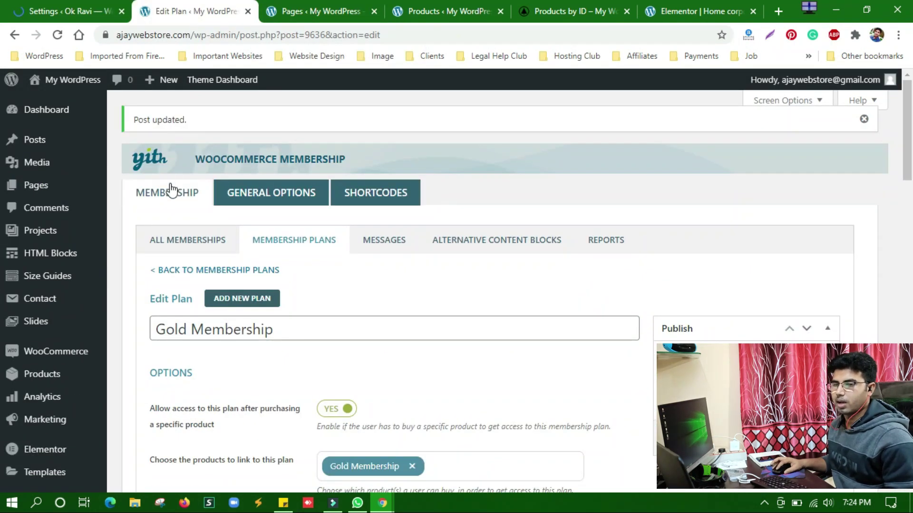
{"action": "left_click", "coordinate": [53, 1]}
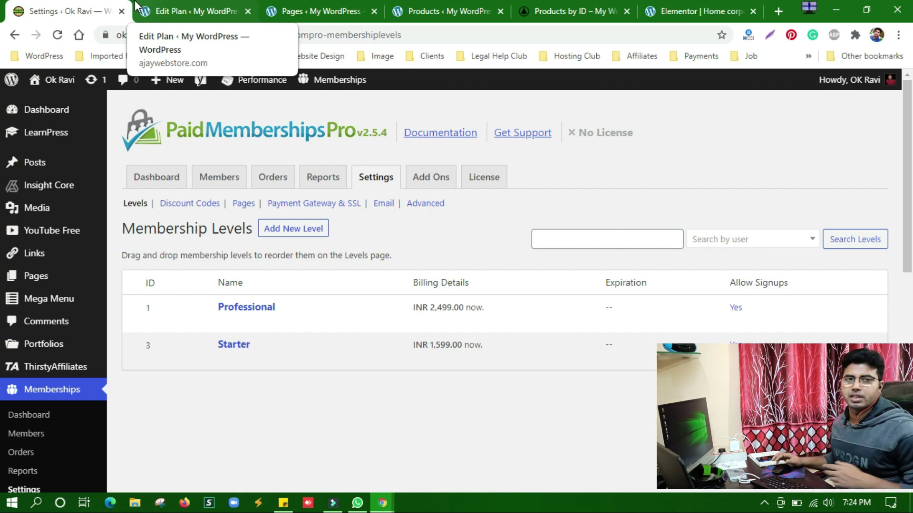
- Switch to the incognito browser window and show the header of the Real GPL home page
{"action": "left_click", "coordinate": [385, 505]}
{"action": "left_click", "coordinate": [471, 447]}
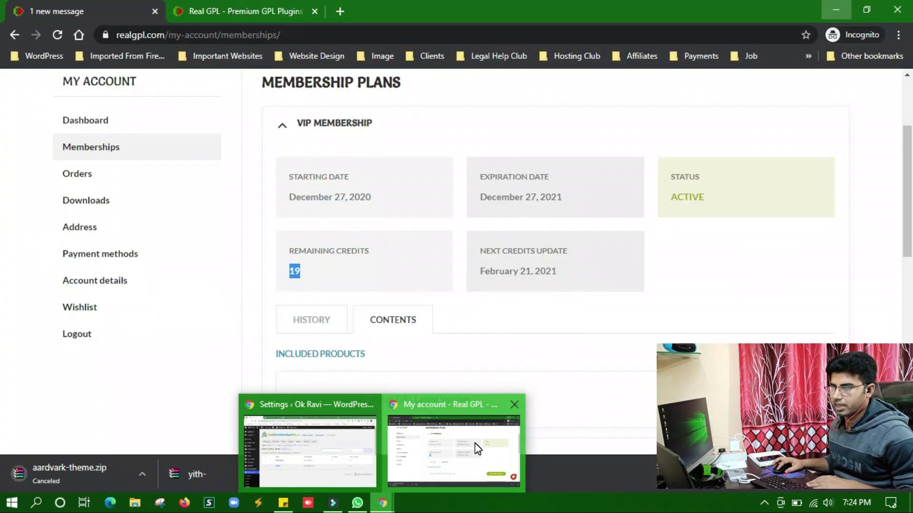
{"action": "left_click", "coordinate": [275, 9]}
{"action": "scroll", "coordinate": [404, 224], "scroll_direction": "up", "scroll_amount": 10}
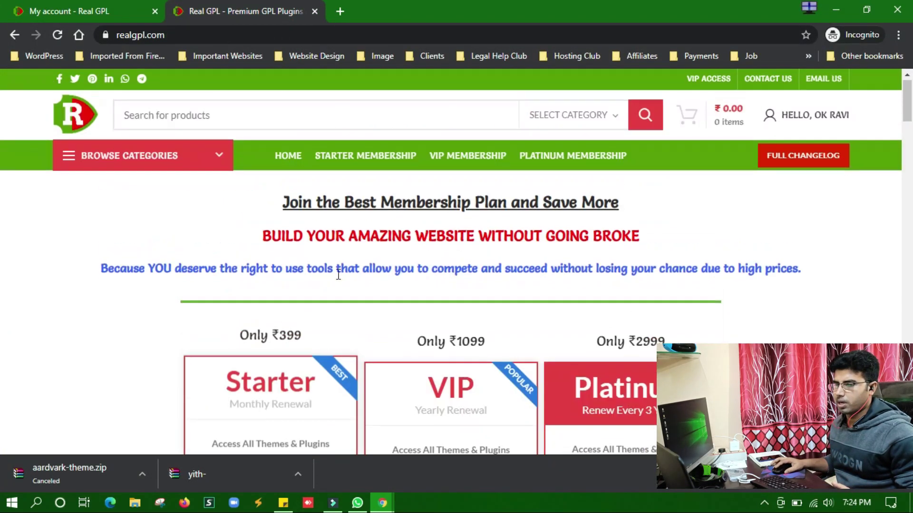
- Search the Real GPL store for "membe" and look through the suggested membership plugins
{"action": "left_click", "coordinate": [343, 123]}
{"action": "type", "text": "mem"}
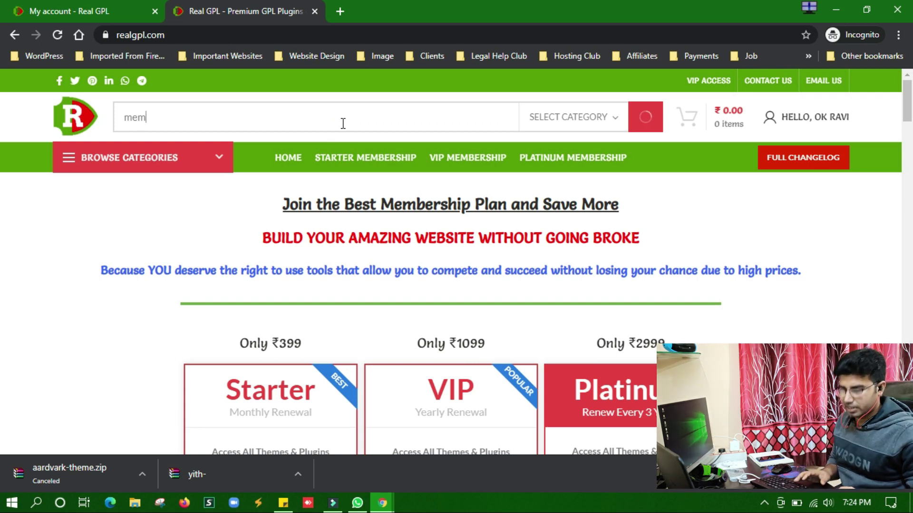
{"action": "type", "text": "bes"}
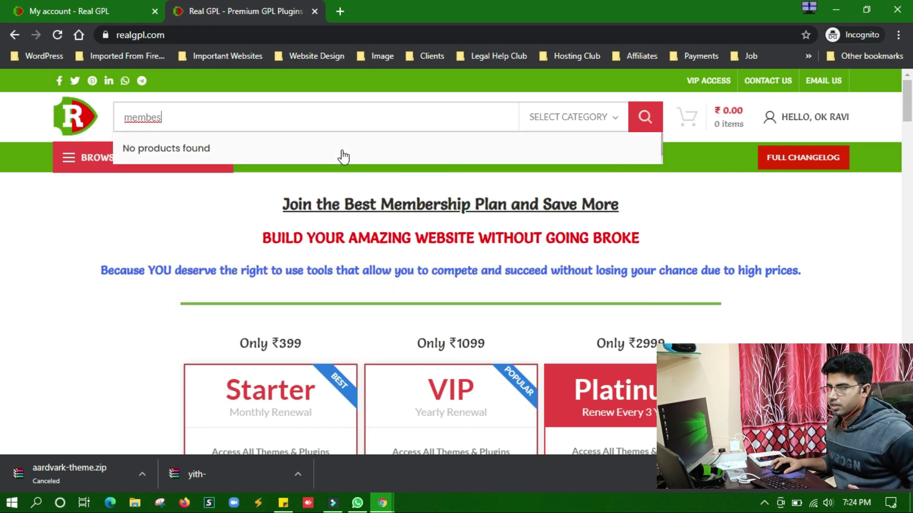
{"action": "key", "text": "BackSpace"}
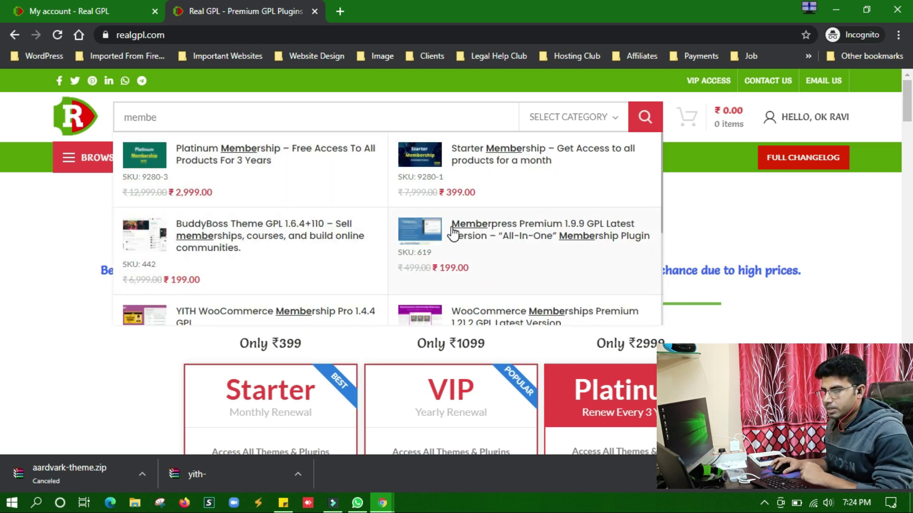
{"action": "scroll", "coordinate": [512, 228], "scroll_direction": "down", "scroll_amount": 2}
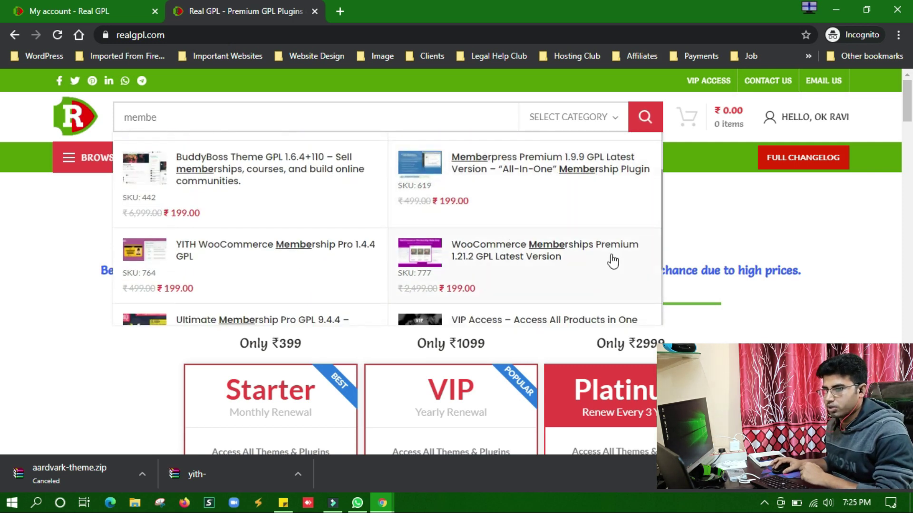
{"action": "scroll", "coordinate": [256, 261], "scroll_direction": "down", "scroll_amount": 3}
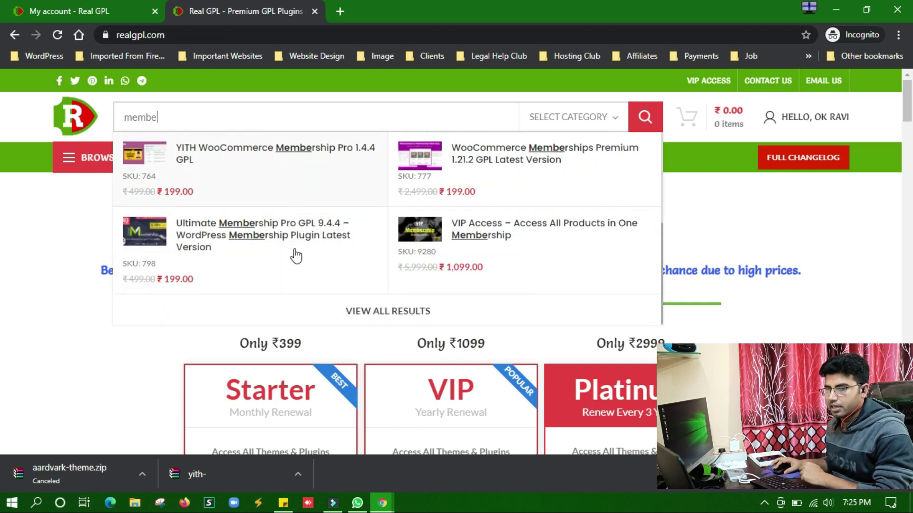